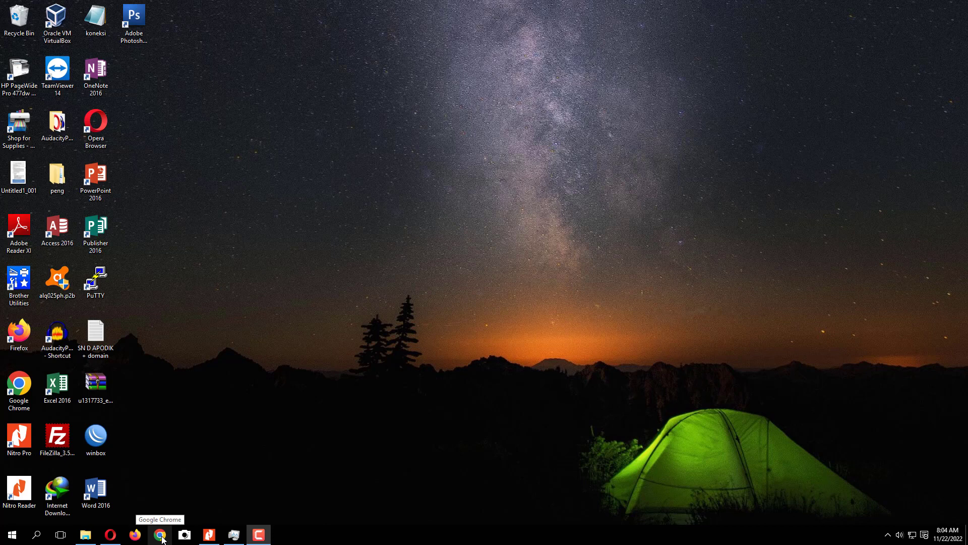
# Step: Launch Google Chrome and go to the exam admin site at cbt.sman1gemuh.sch.id/cpanel
pyautogui.click(161, 538)
pyautogui.click(160, 536)
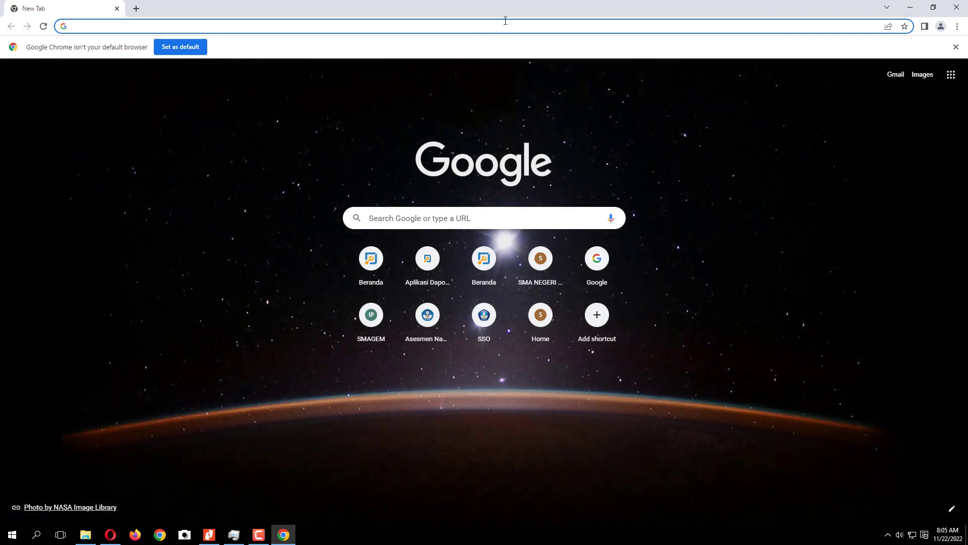
pyautogui.click(501, 25)
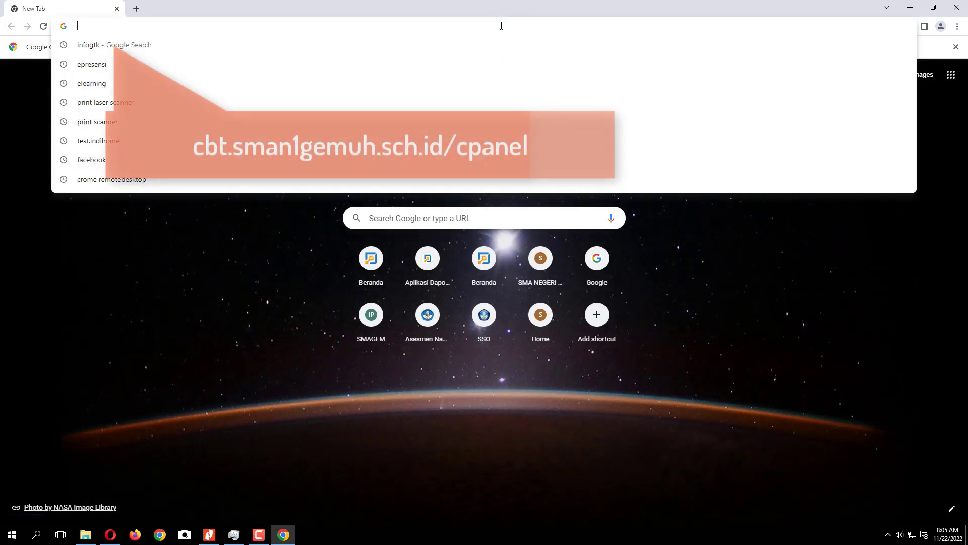
pyautogui.write('cbt')
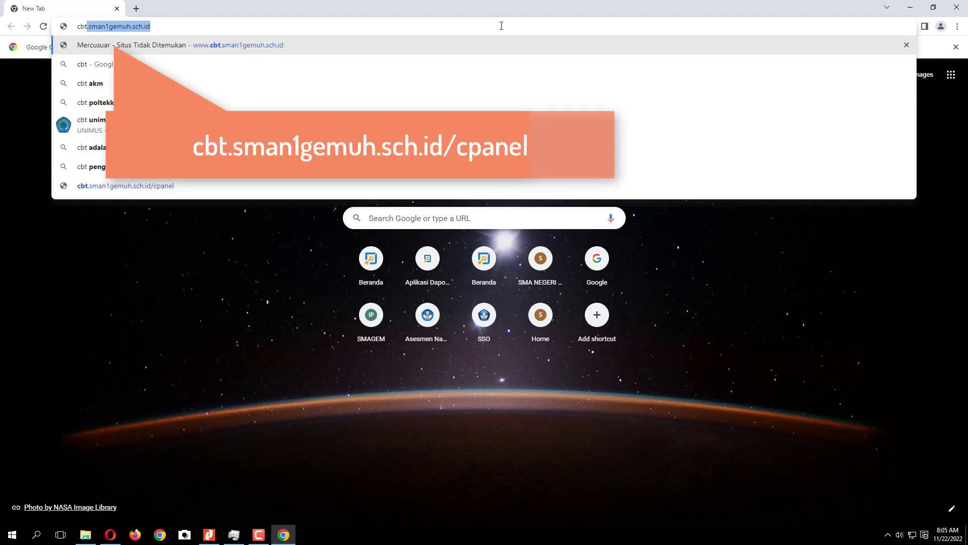
pyautogui.press('Right')
pyautogui.write('/c')
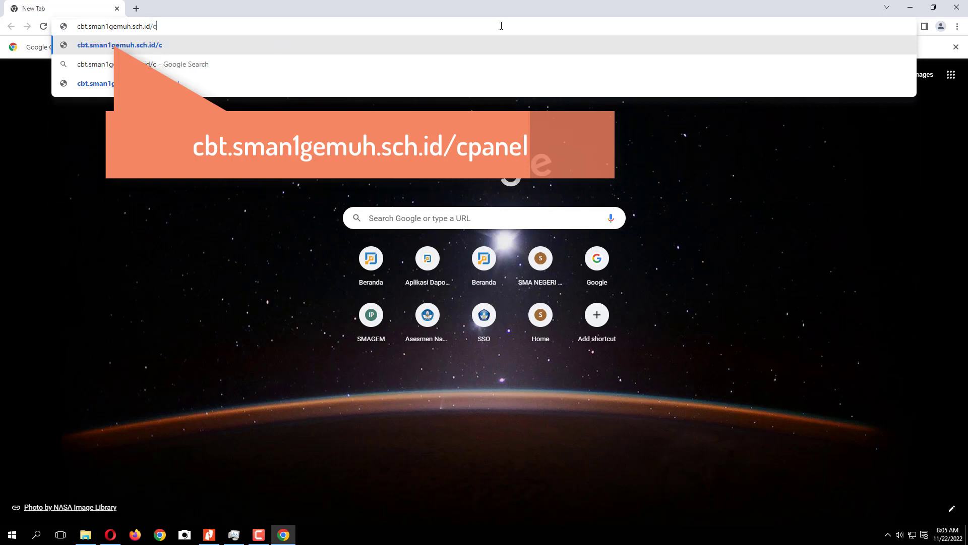
pyautogui.write('panel')
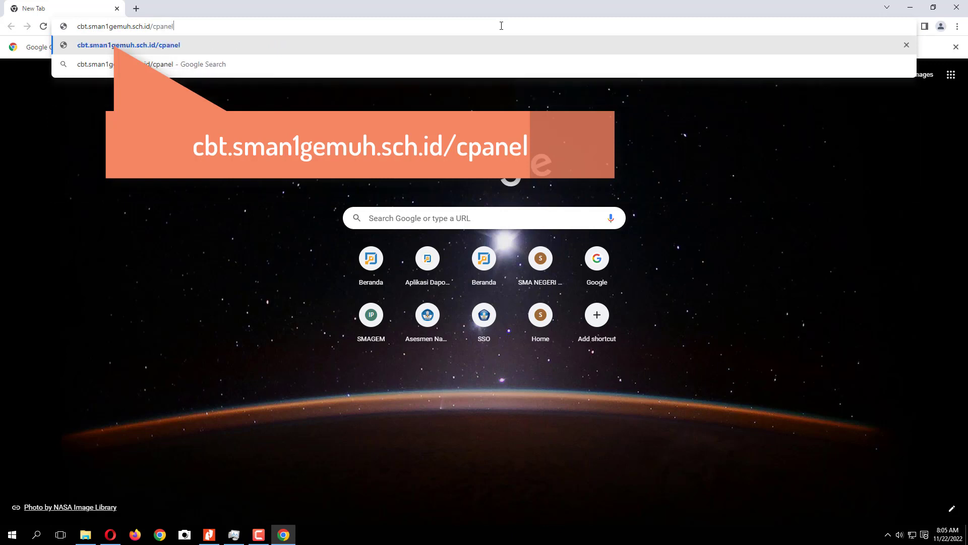
pyautogui.press('Return')
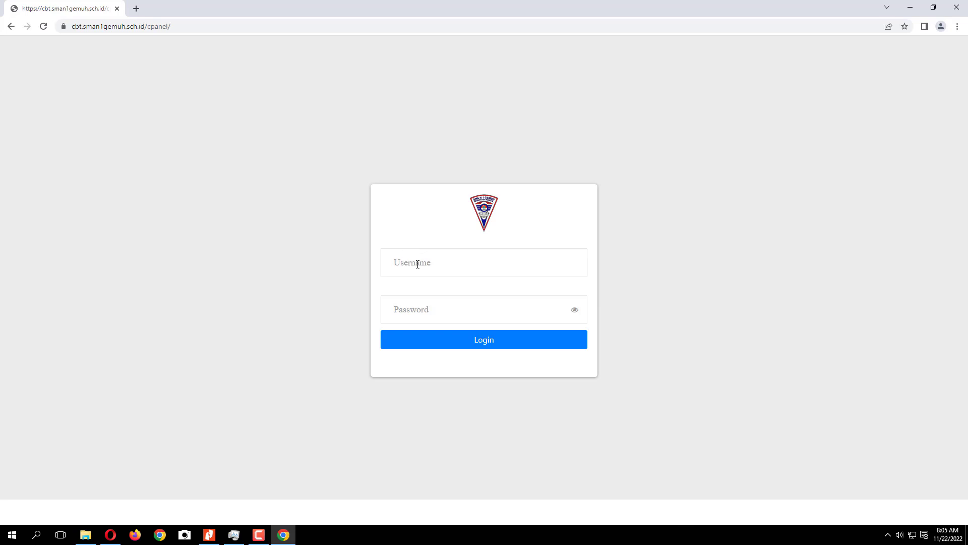
# Step: Log in to the control panel with the account username and password
pyautogui.click(418, 265)
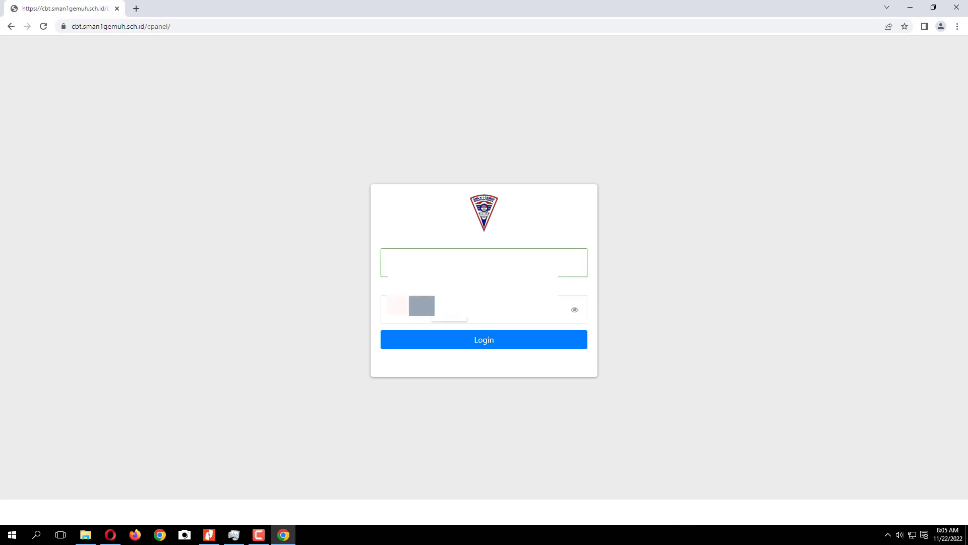
pyautogui.press('Tab')
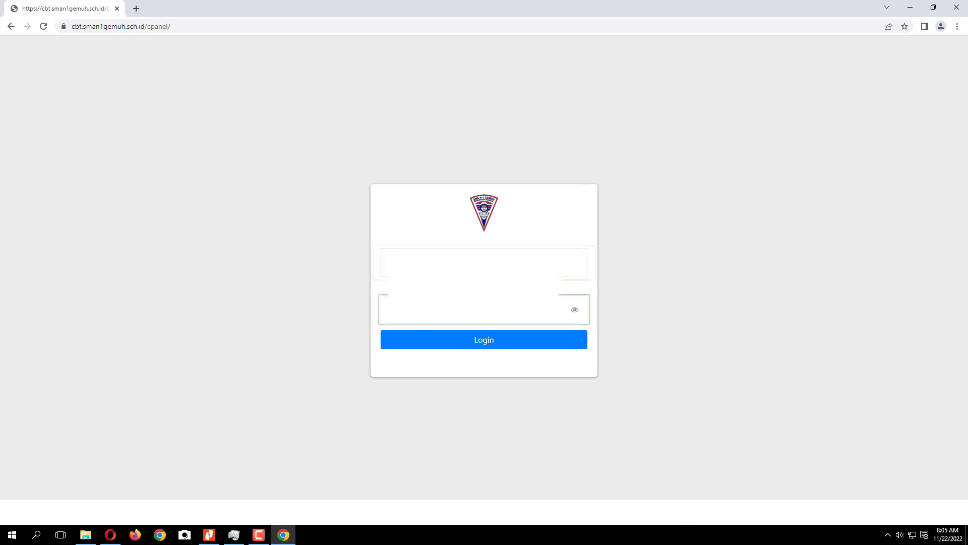
pyautogui.write('•')
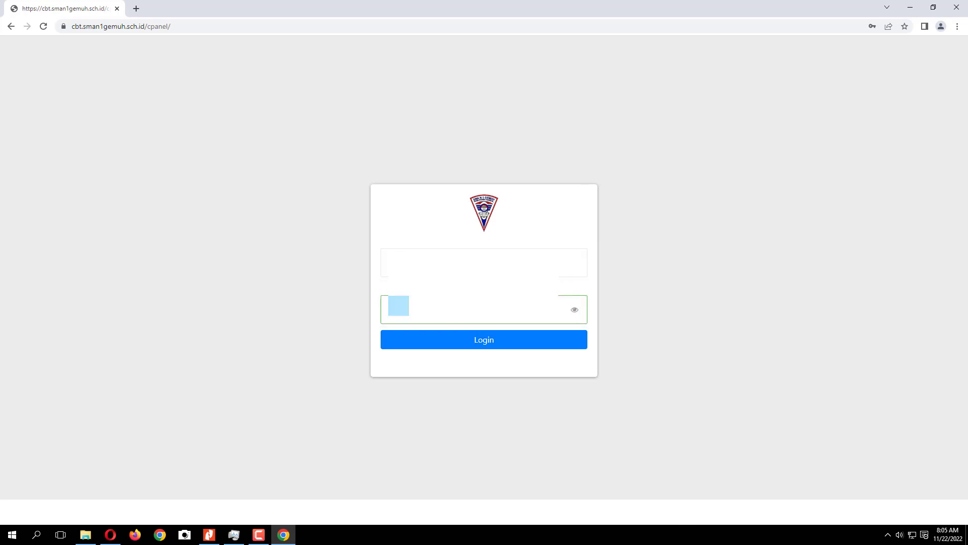
pyautogui.click(456, 340)
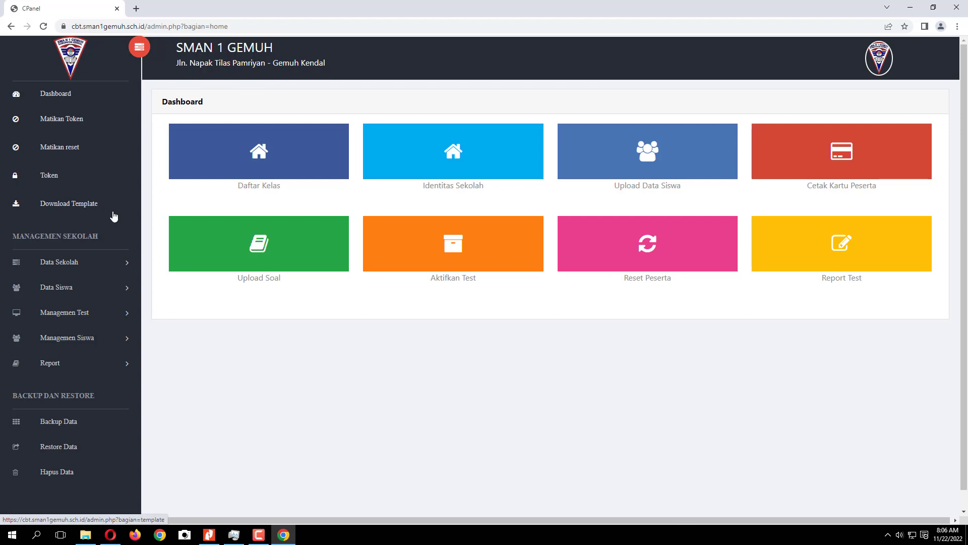
# Step: Download the sample template archive from the control panel's Download Template page
pyautogui.click(218, 233)
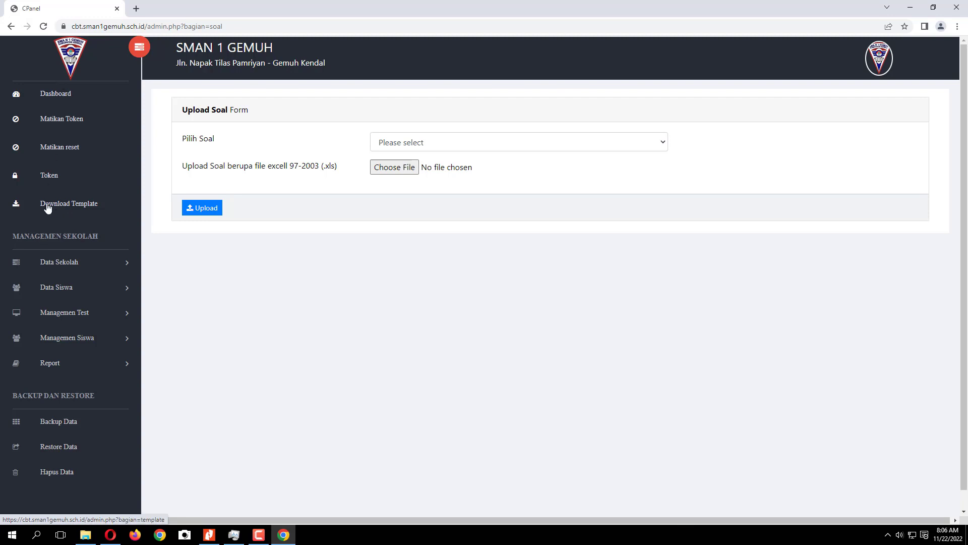
pyautogui.click(47, 206)
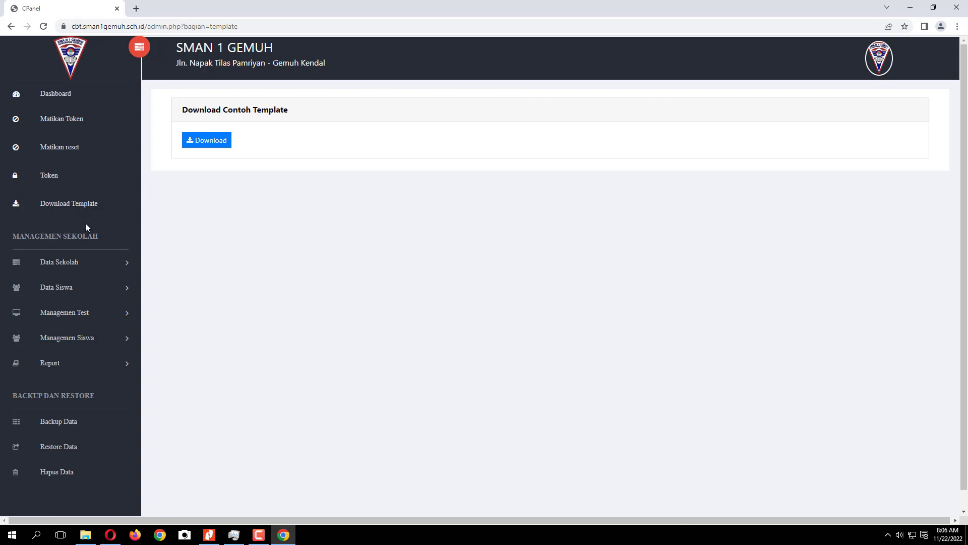
pyautogui.hotkey('ctrl', '+')
pyautogui.hotkey('ctrl', '+')
pyautogui.hotkey('ctrl', '+')
pyautogui.hotkey('ctrl', '+')
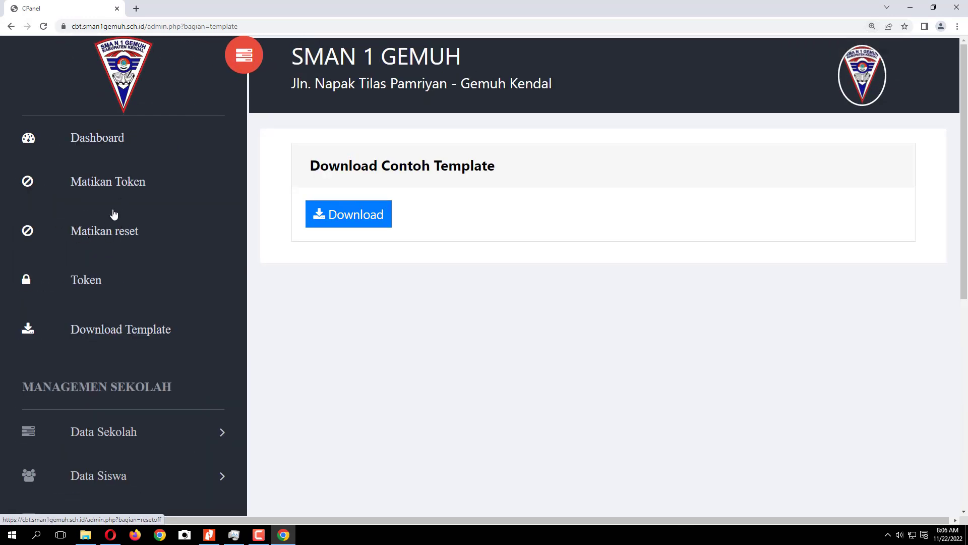
pyautogui.scroll(-3, 127, 222)
pyautogui.scroll(1, 127, 227)
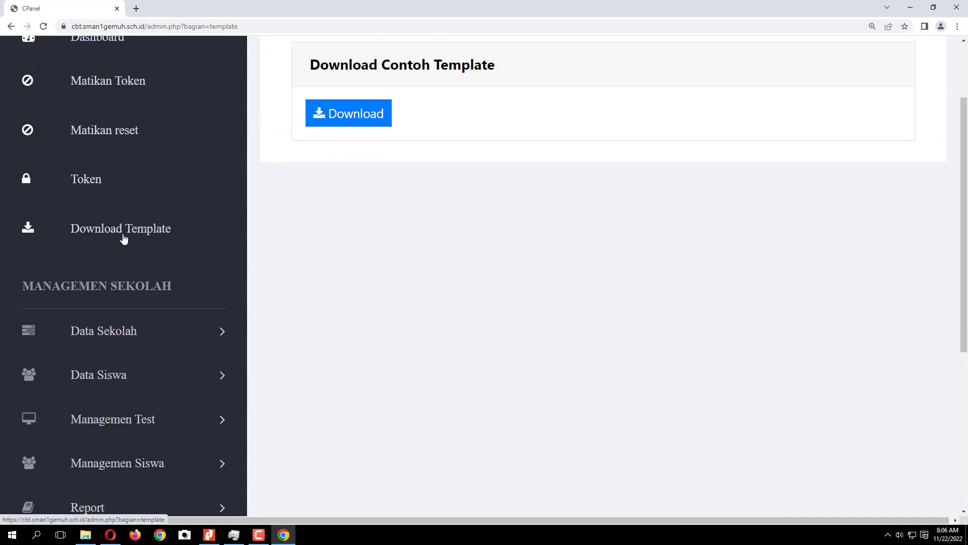
pyautogui.scroll(2, 127, 236)
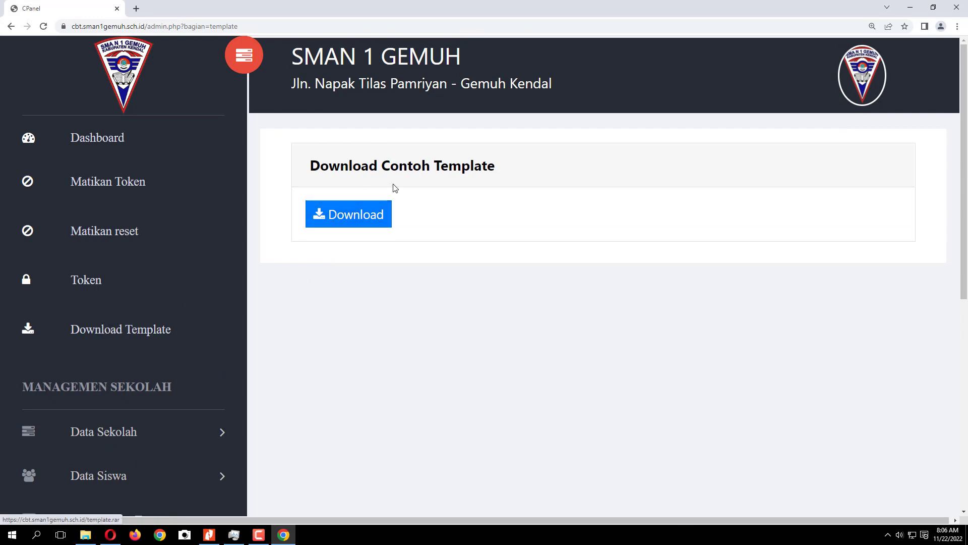
pyautogui.click(343, 215)
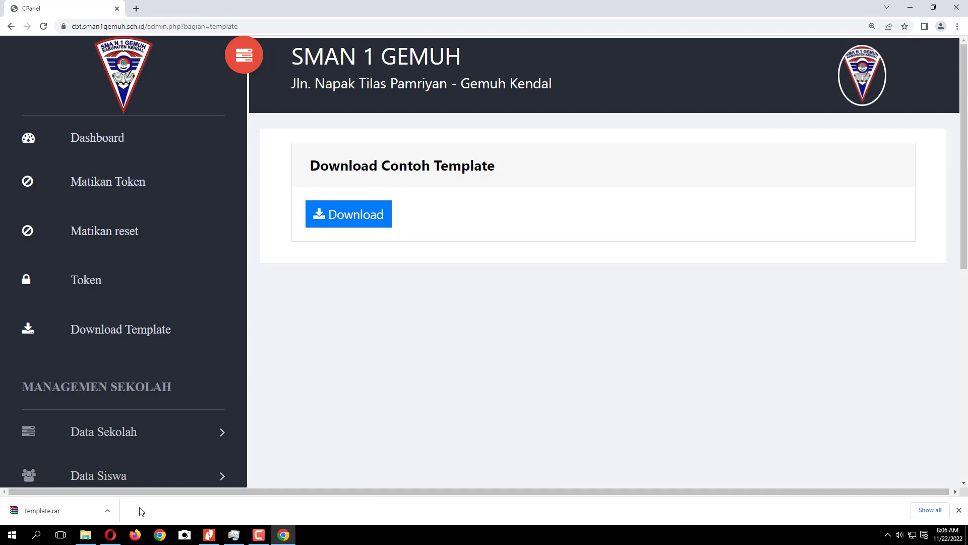
# Step: Locate the downloaded template archive in its folder and copy it into BERKAS PAS 2022 SMAN 1 GEMUH on drive D
pyautogui.click(109, 513)
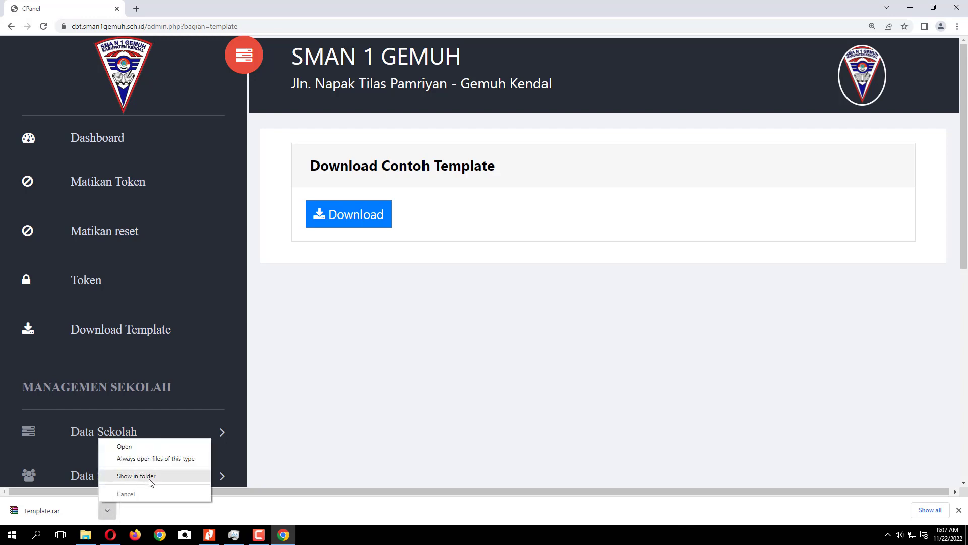
pyautogui.click(149, 478)
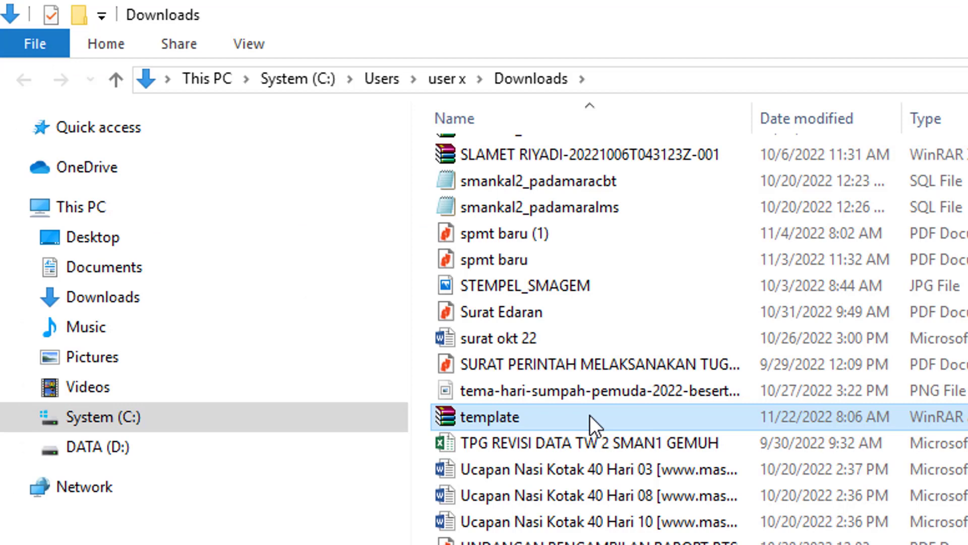
pyautogui.rightClick(239, 169)
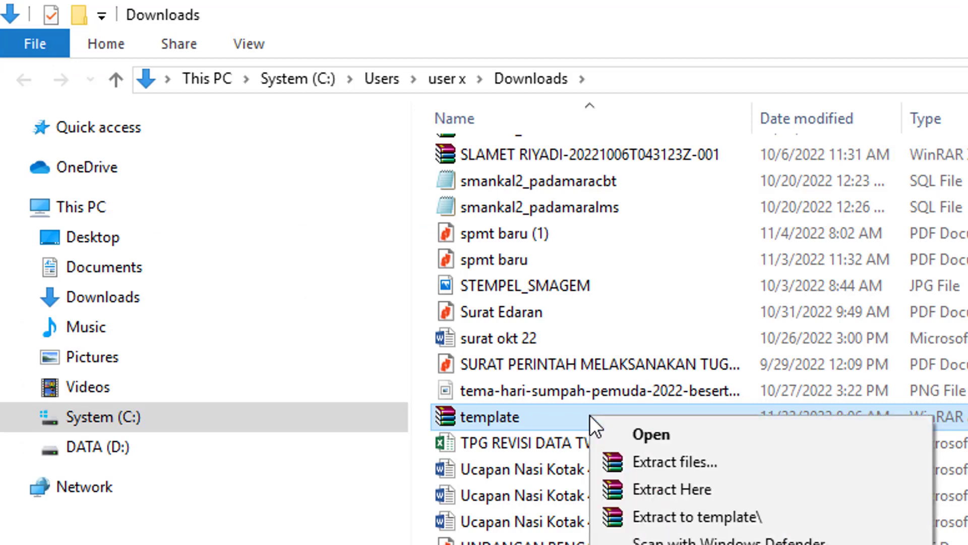
pyautogui.press('Escape')
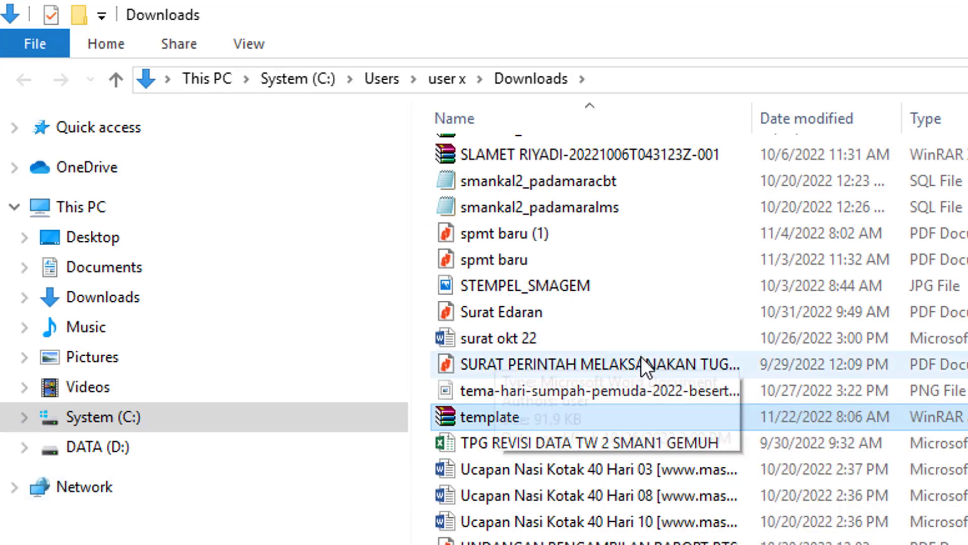
pyautogui.click(132, 451)
pyautogui.rightClick(800, 202)
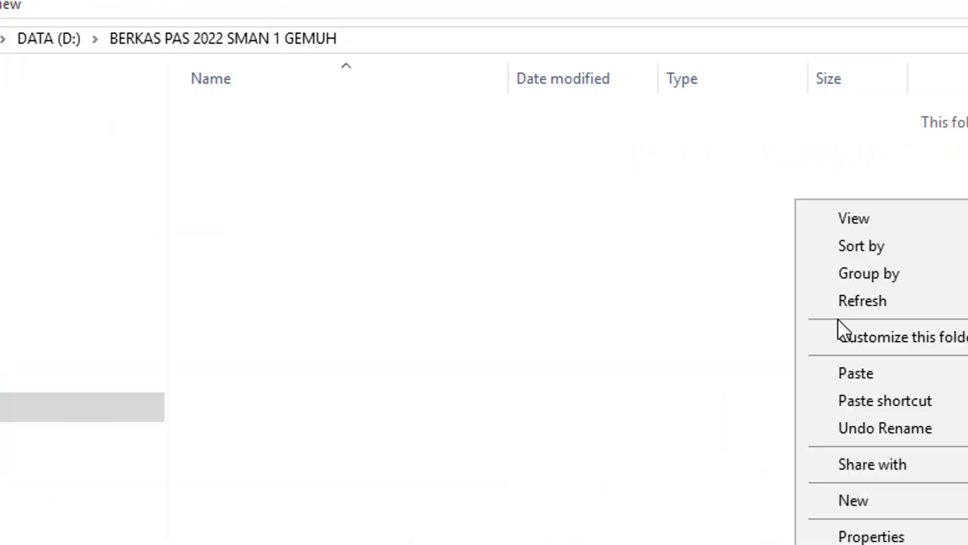
pyautogui.click(864, 373)
pyautogui.click(383, 210)
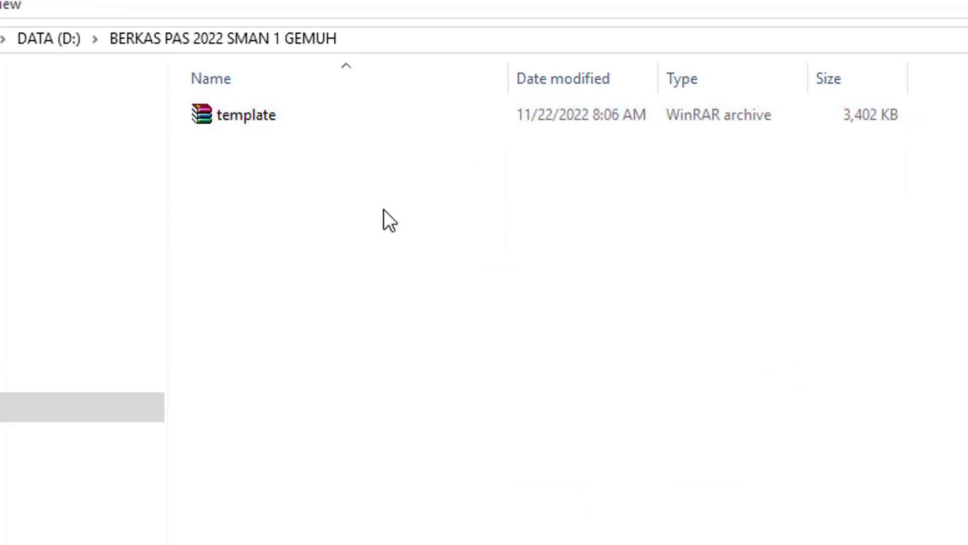
# Step: Extract the archive into its own template folder and open the nested template folder inside it
pyautogui.rightClick(256, 116)
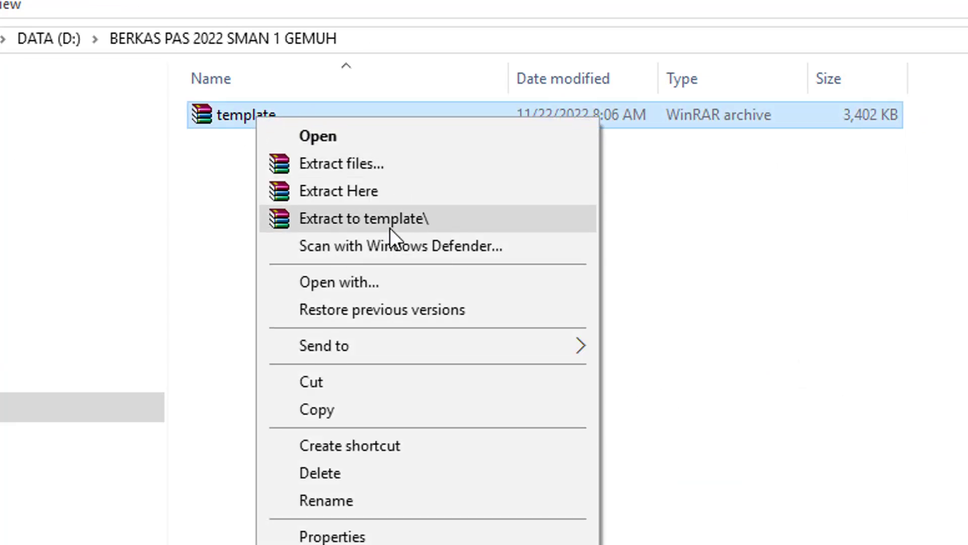
pyautogui.click(403, 221)
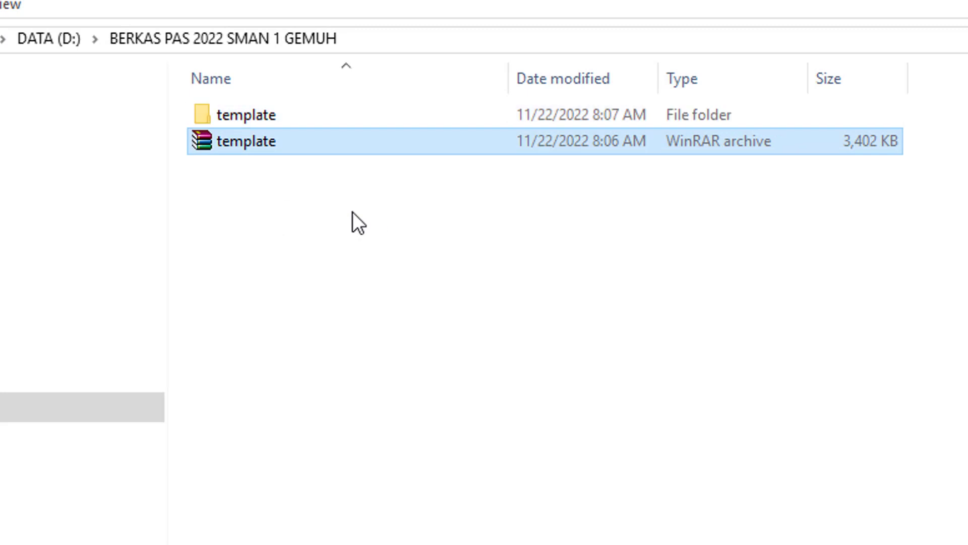
pyautogui.doubleClick(221, 116)
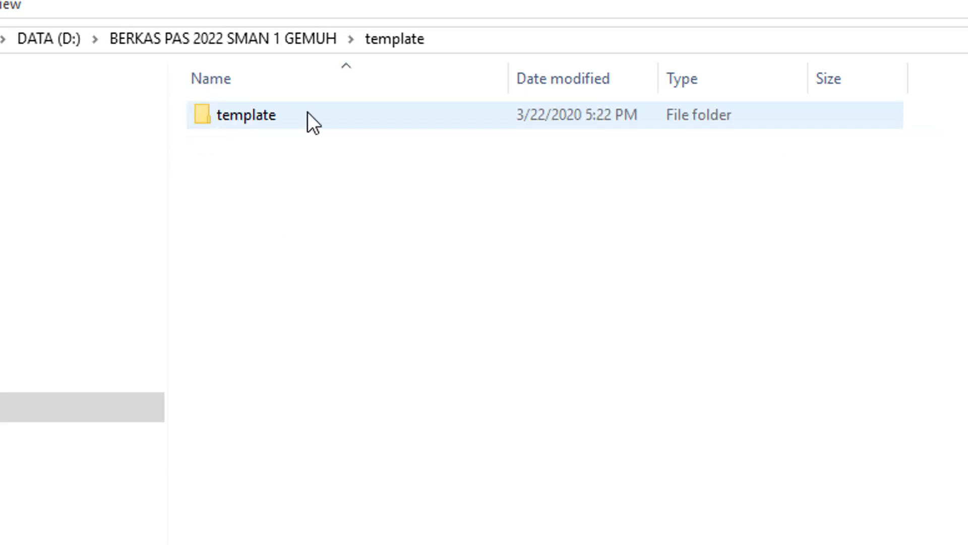
pyautogui.doubleClick(256, 113)
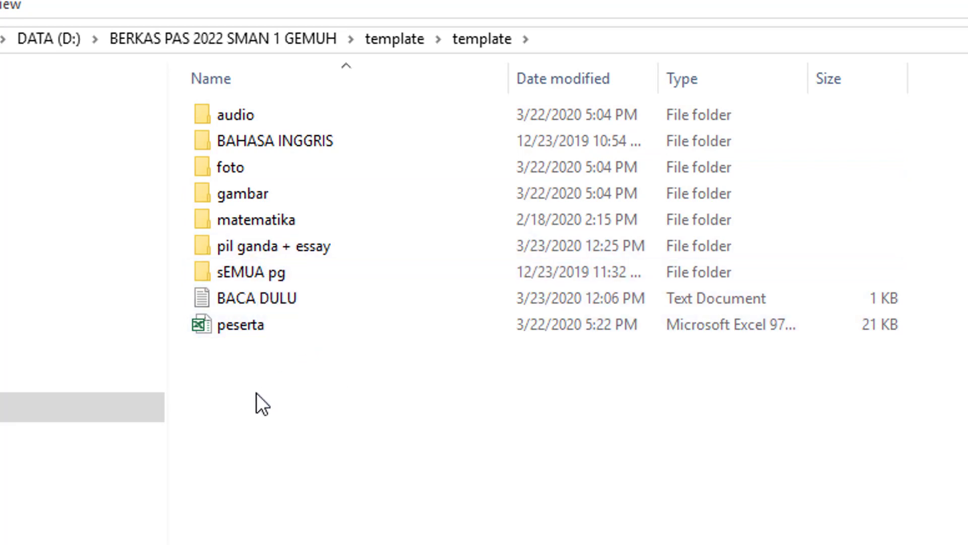
# Step: Copy the Soal Umum workbook from the sEMUA pg folder
pyautogui.click(245, 275)
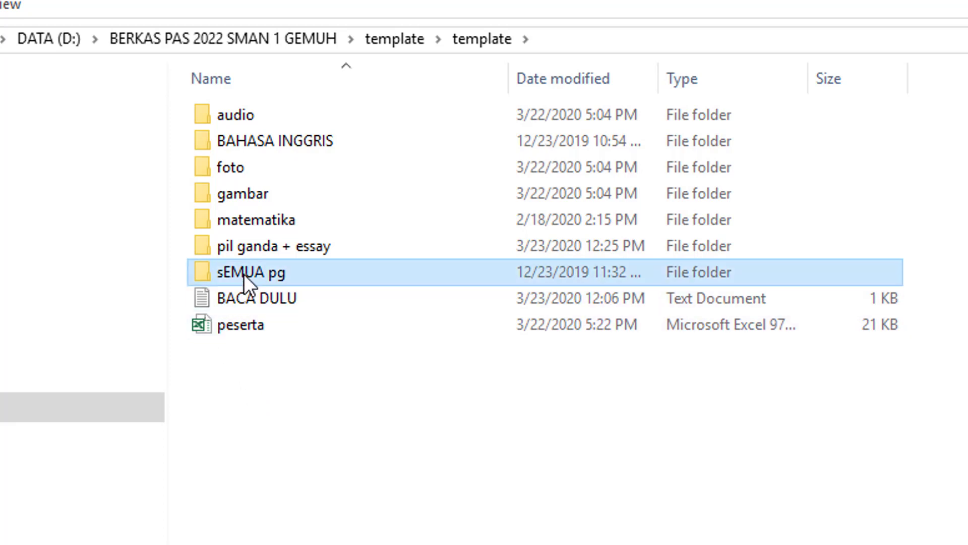
pyautogui.doubleClick(243, 274)
pyautogui.rightClick(269, 118)
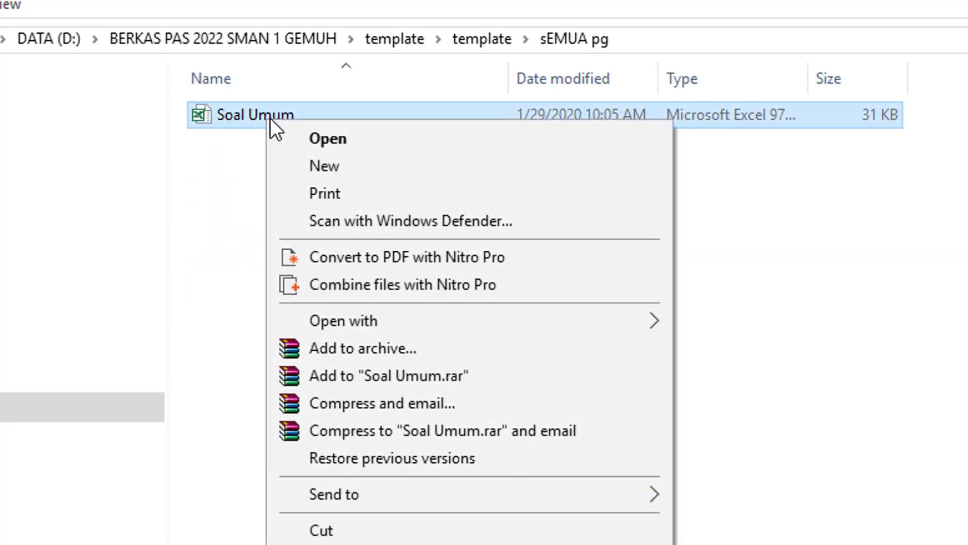
pyautogui.click(304, 544)
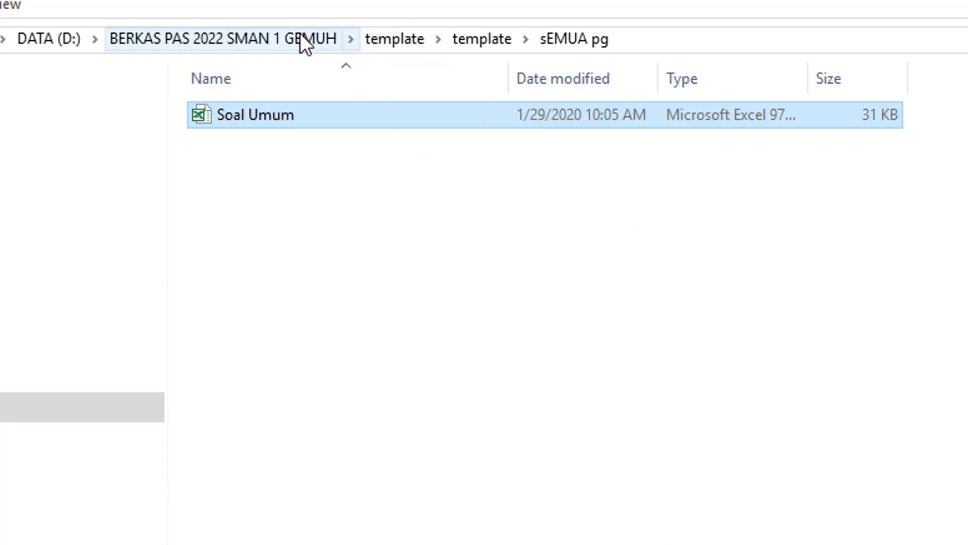
# Step: Create a folder named SOAL TIK in the BERKAS PAS 2022 SMAN 1 GEMUH folder
pyautogui.click(336, 36)
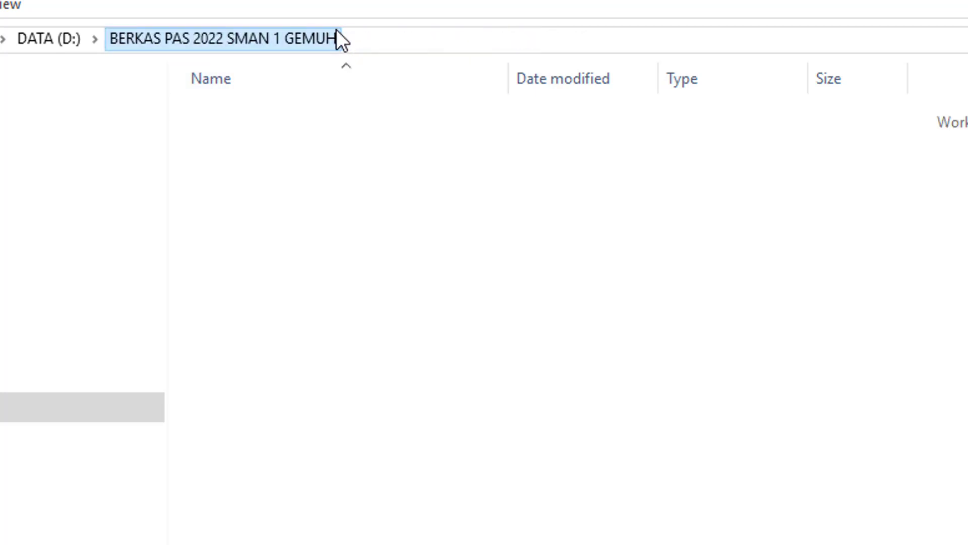
pyautogui.rightClick(310, 238)
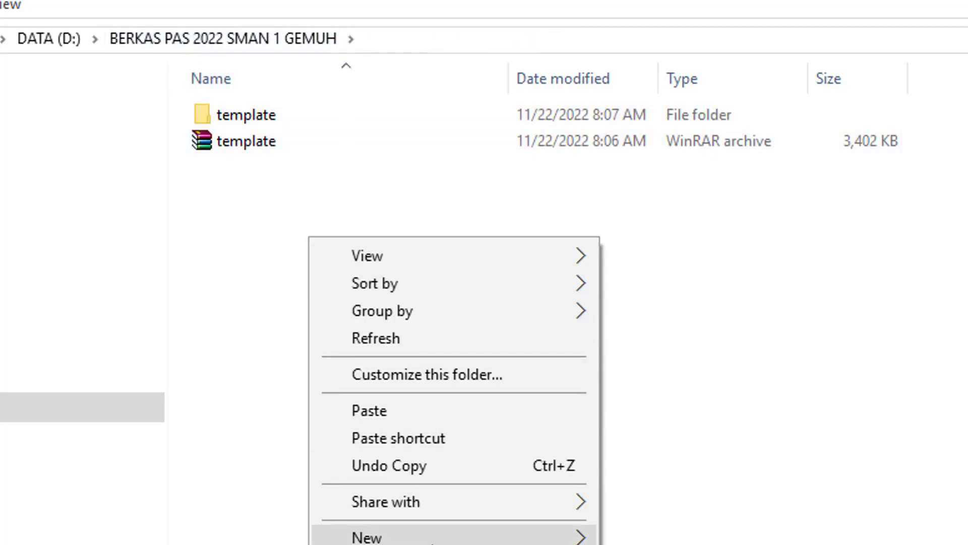
pyautogui.moveTo(431, 541)
pyautogui.click(614, 539)
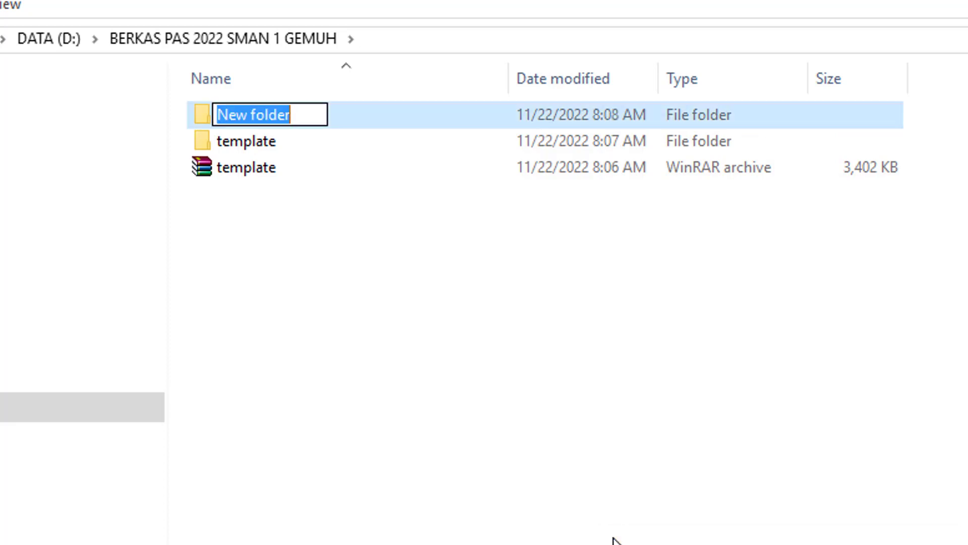
pyautogui.write('SOAL')
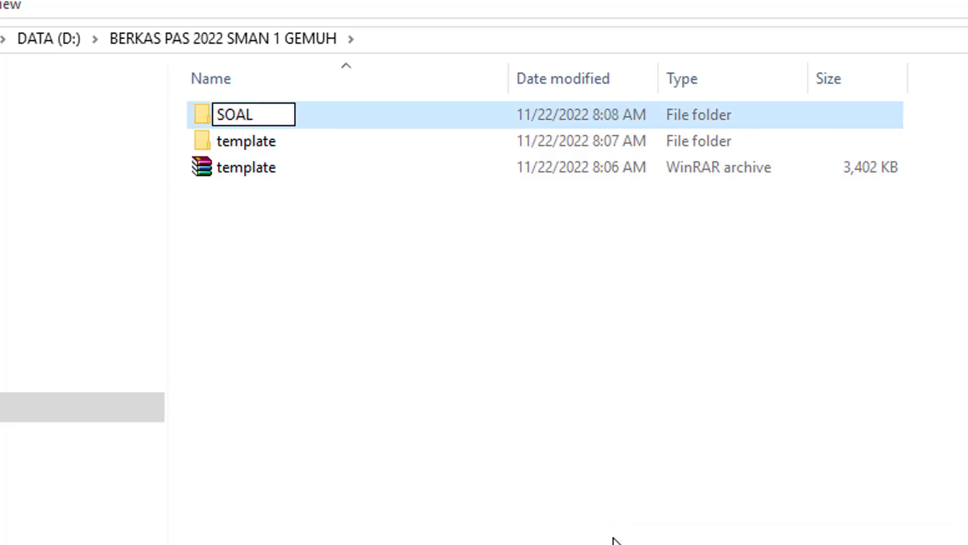
pyautogui.write(' TIK')
pyautogui.press('Return')
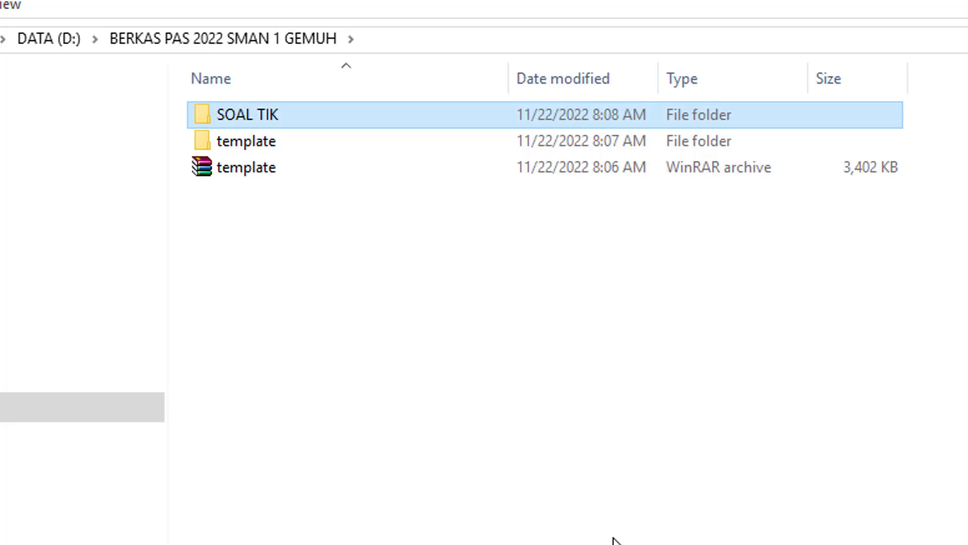
# Step: Open the SOAL TIK folder and paste the copied Soal Umum workbook into it
pyautogui.press('Return')
pyautogui.rightClick(571, 357)
pyautogui.click(649, 528)
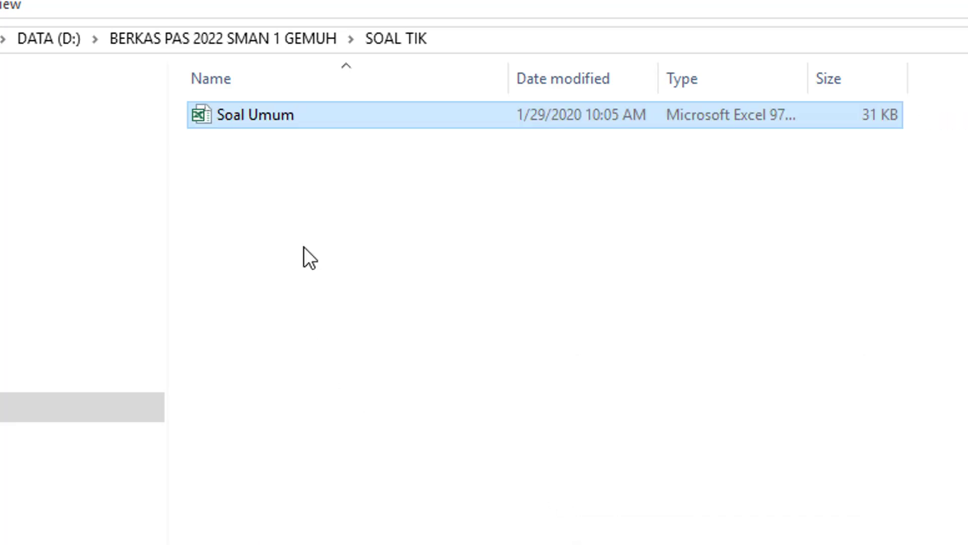
# Step: Rename the Soal Umum workbook in the SOAL TIK folder to SOAL PAS TIK KELAS X
pyautogui.rightClick(280, 117)
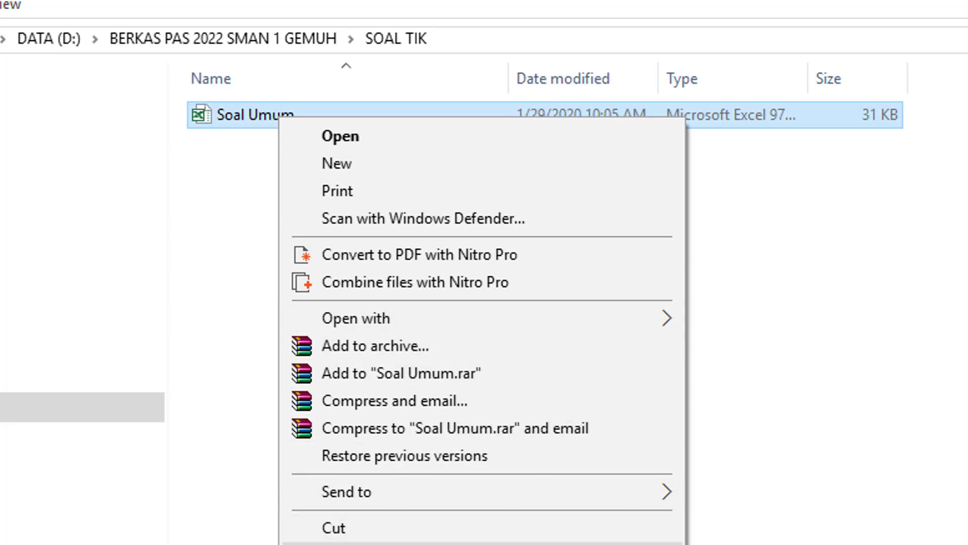
pyautogui.write('mum')
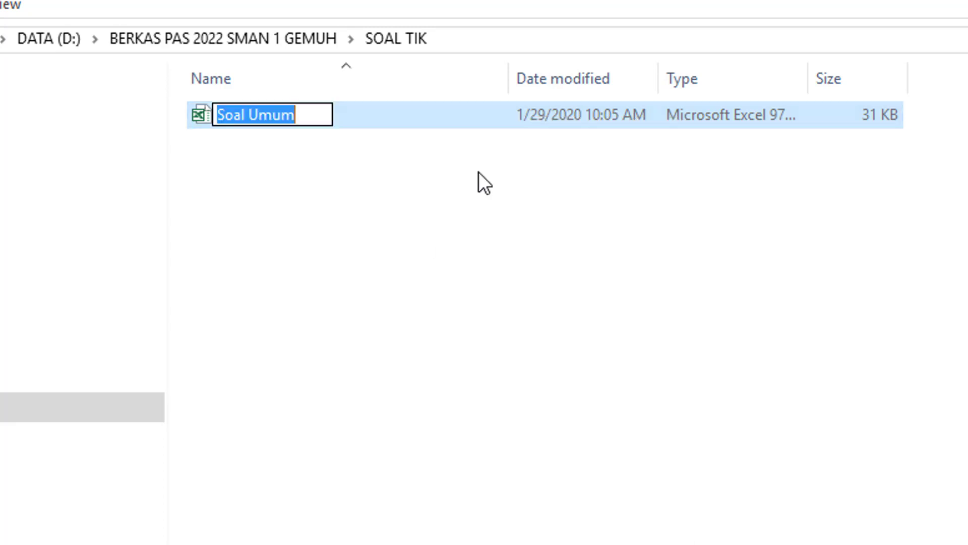
pyautogui.write('SO')
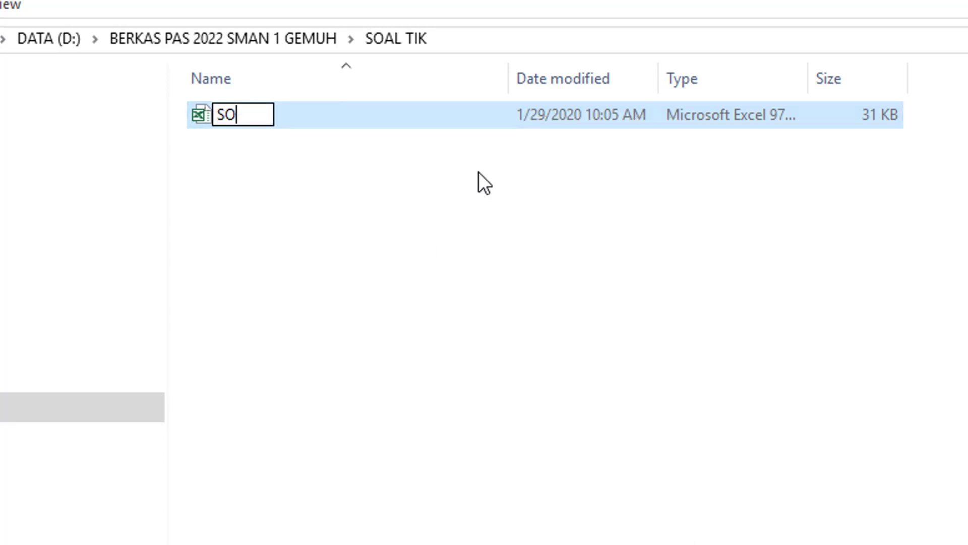
pyautogui.write('AL PA')
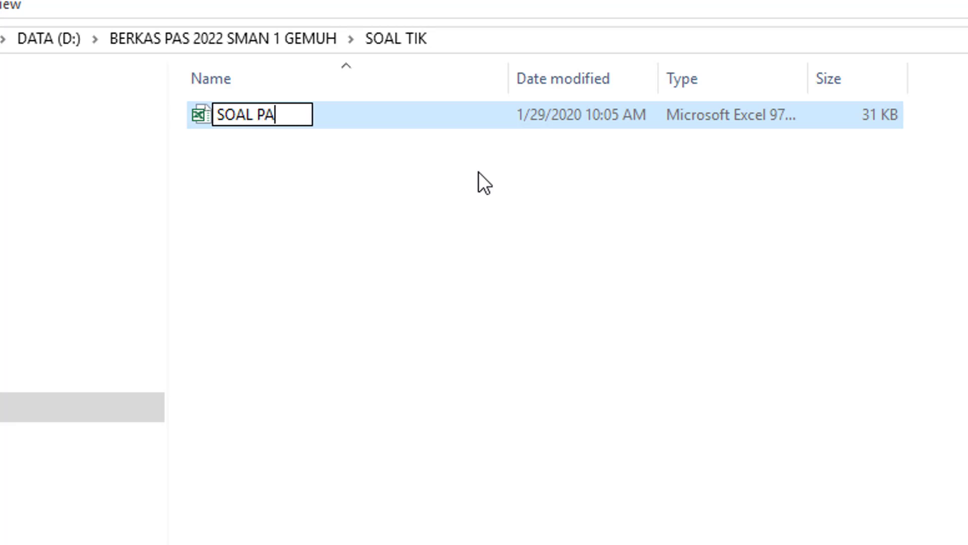
pyautogui.write('S TIK ')
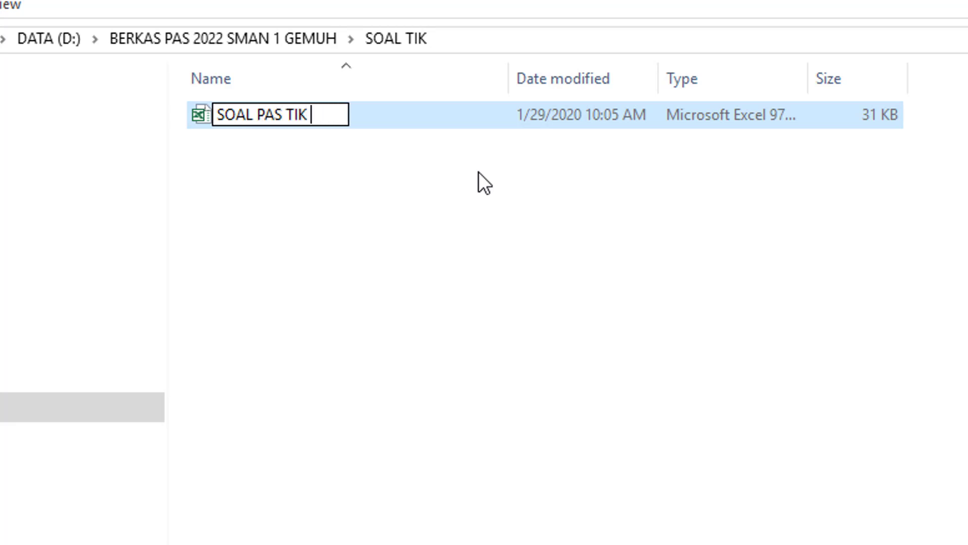
pyautogui.write('KELAS')
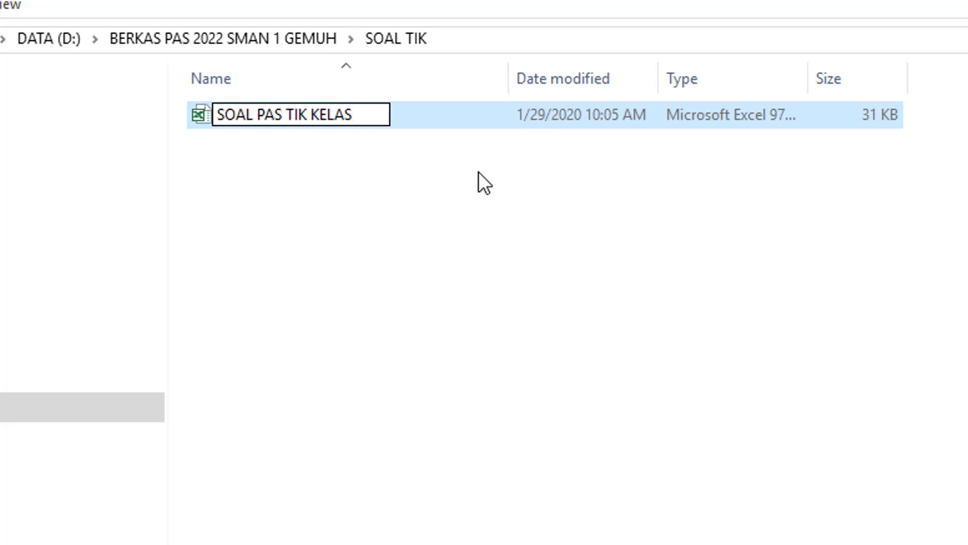
pyautogui.write(' X')
pyautogui.press('Return')
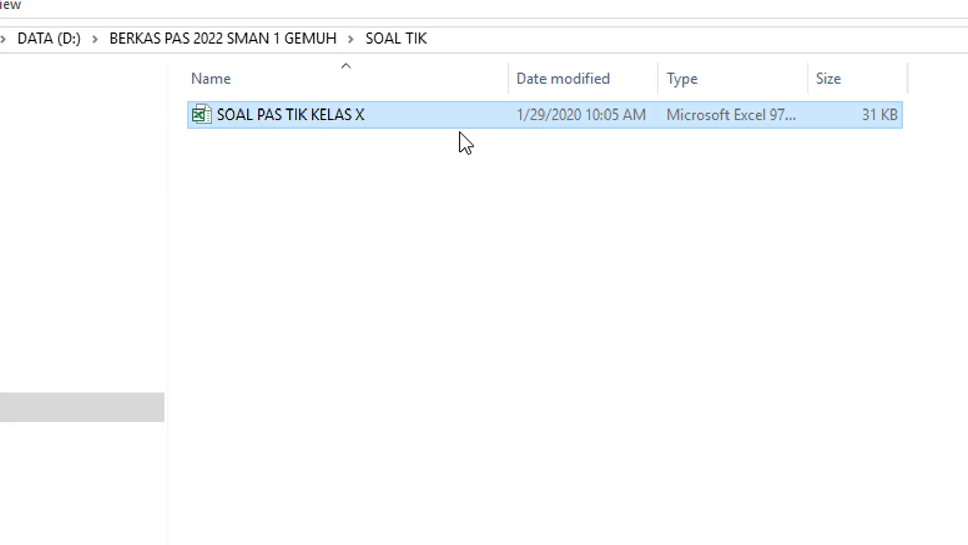
# Step: Open the SOAL PAS TIK KELAS X workbook in a maximized window and enable editing
pyautogui.moveTo(809, 81); pyautogui.dragTo(966, 83)
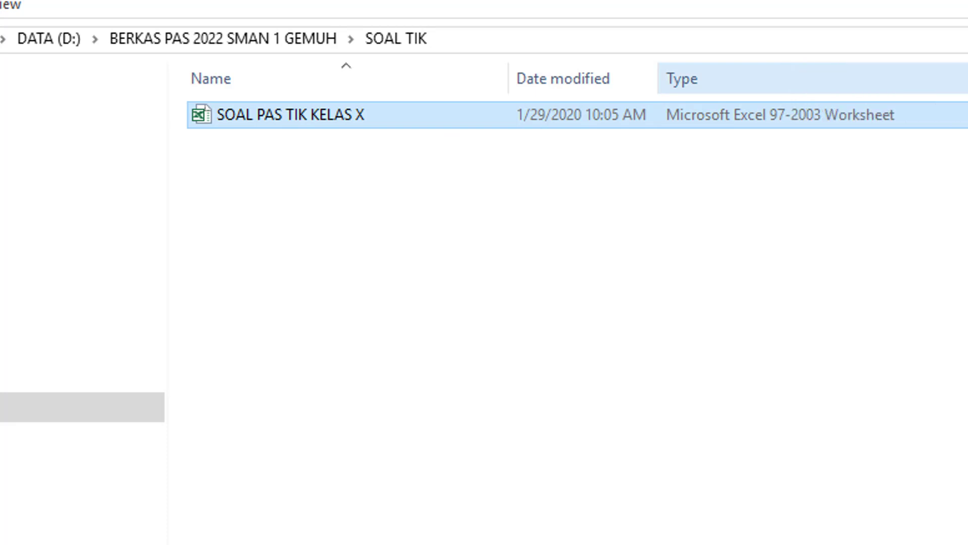
pyautogui.doubleClick(416, 117)
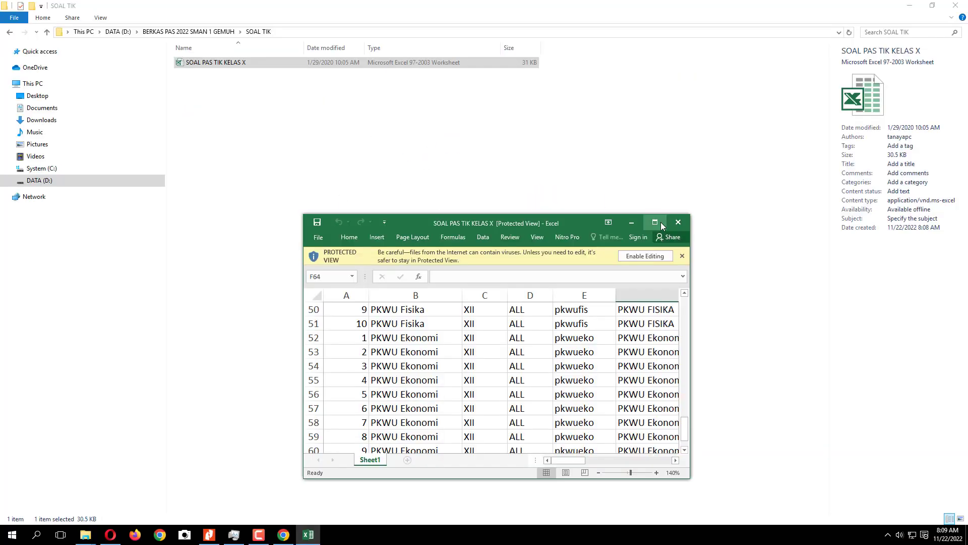
pyautogui.click(656, 223)
pyautogui.scroll(9, 173, 294)
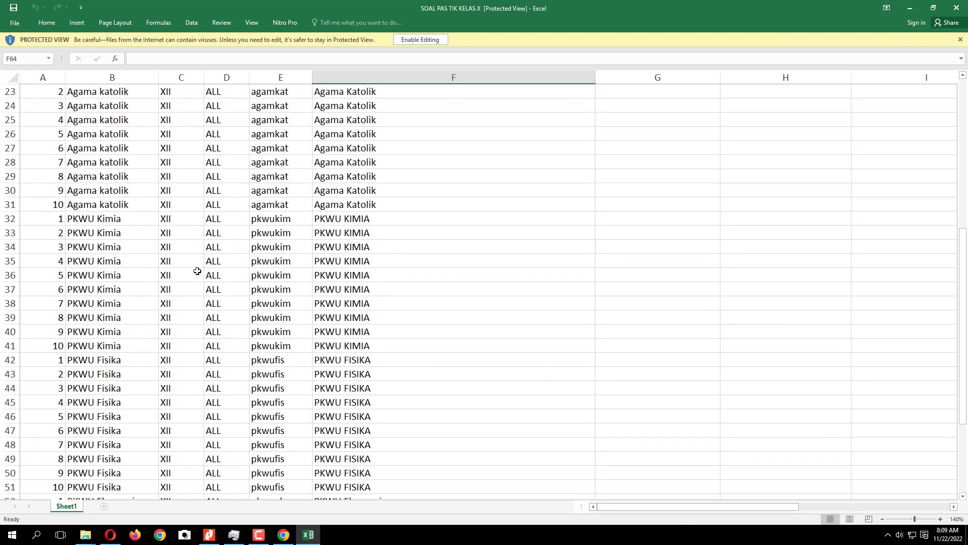
pyautogui.scroll(8, 197, 271)
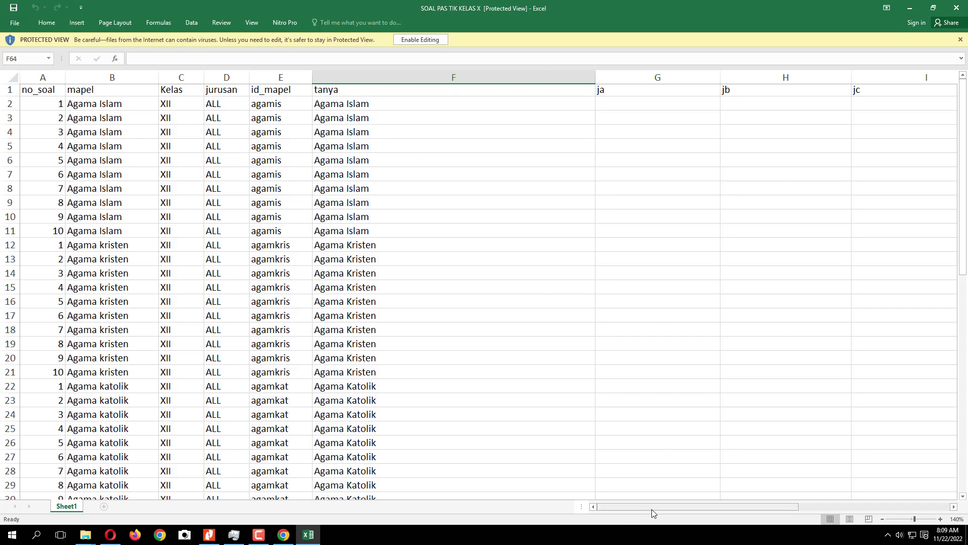
pyautogui.moveTo(652, 510); pyautogui.dragTo(848, 521)
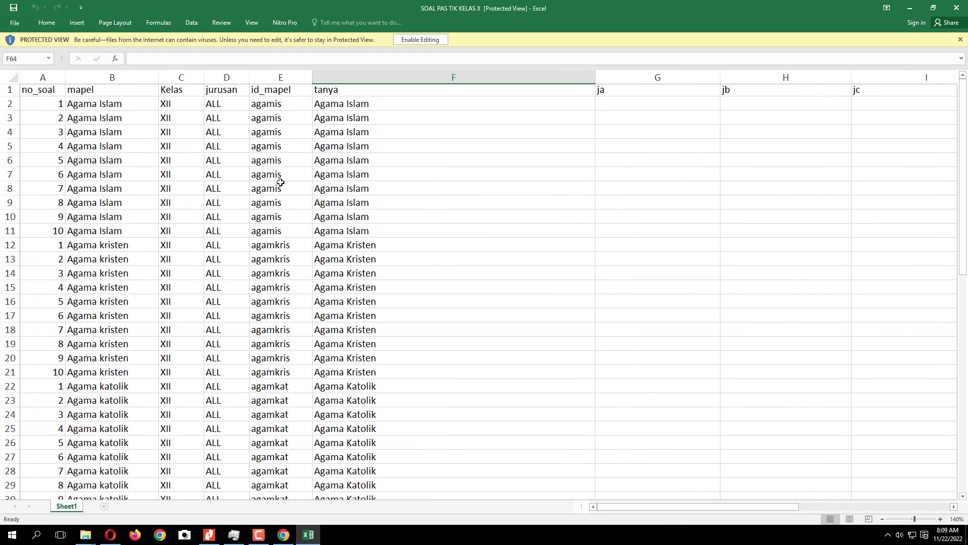
pyautogui.click(417, 40)
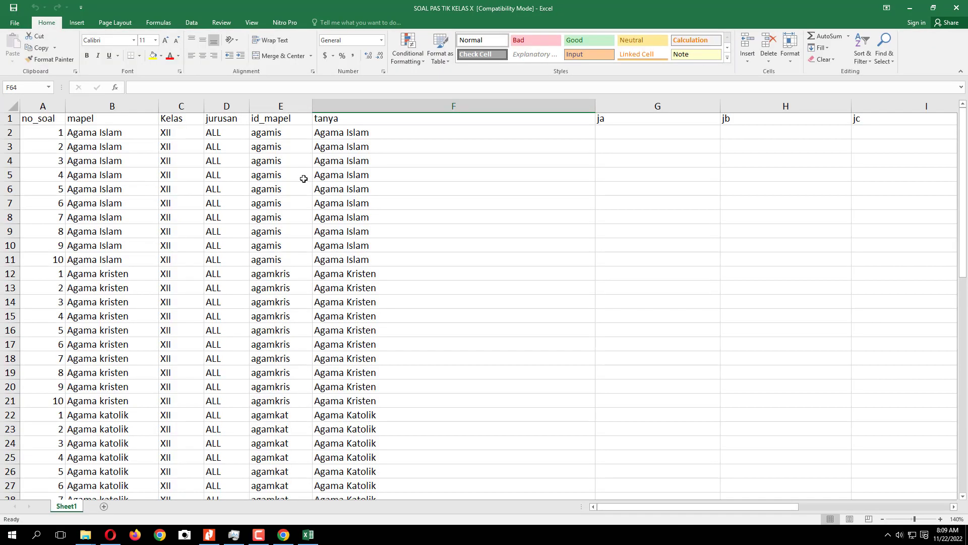
# Step: Delete all the sample question rows below the header, rows 2 to 94, keeping only the column headings
pyautogui.click(374, 159)
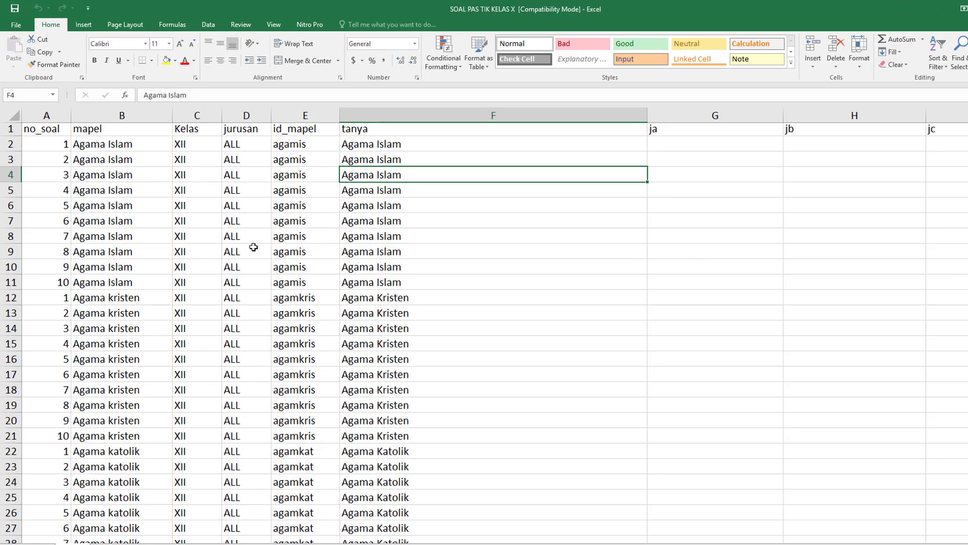
pyautogui.click(90, 147)
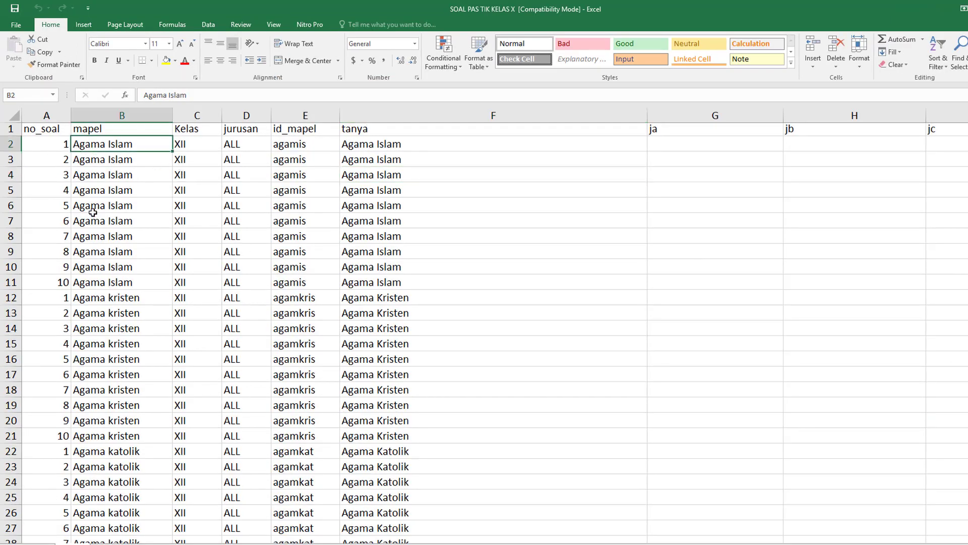
pyautogui.scroll(-20, 469, 274)
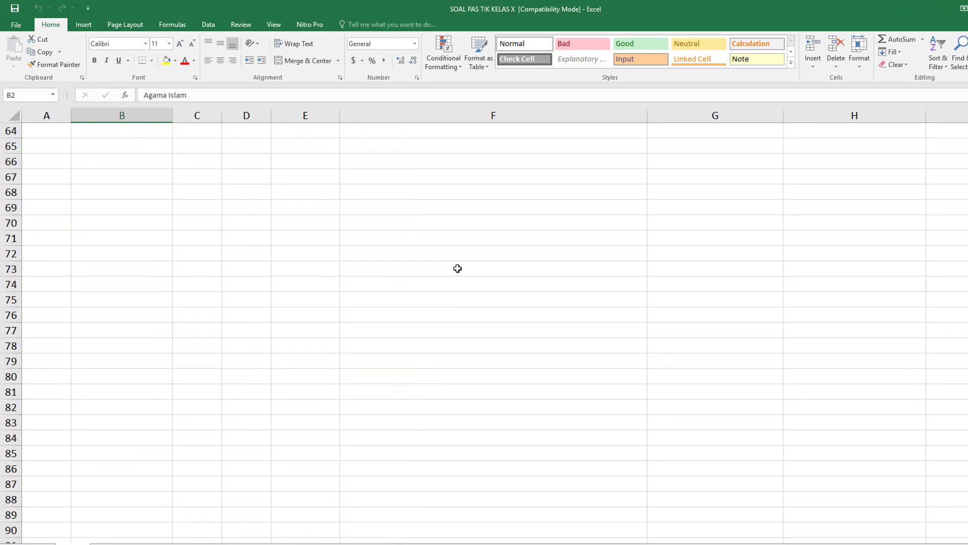
pyautogui.scroll(20, 457, 270)
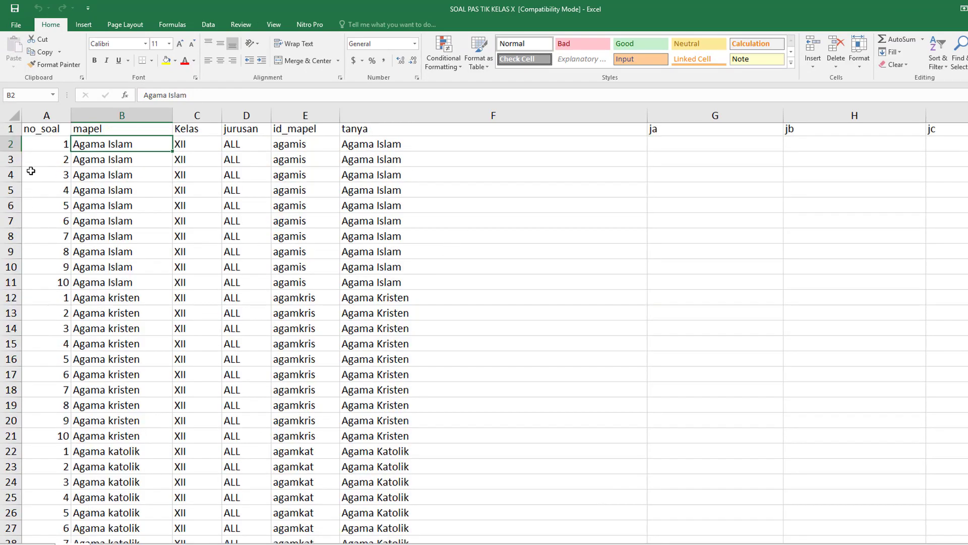
pyautogui.moveTo(10, 144); pyautogui.dragTo(26, 408)
pyautogui.rightClick(39, 343)
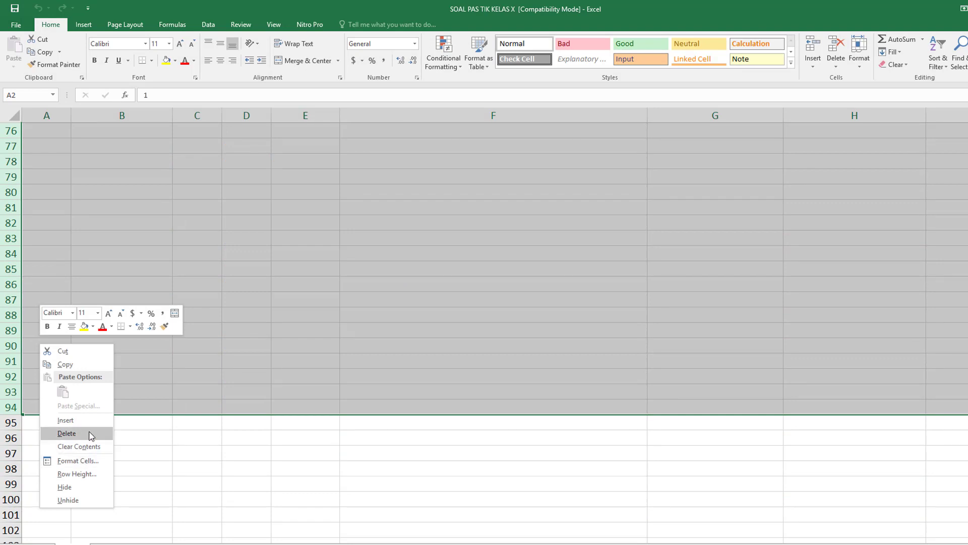
pyautogui.click(71, 435)
pyautogui.scroll(20, 187, 349)
pyautogui.click(146, 241)
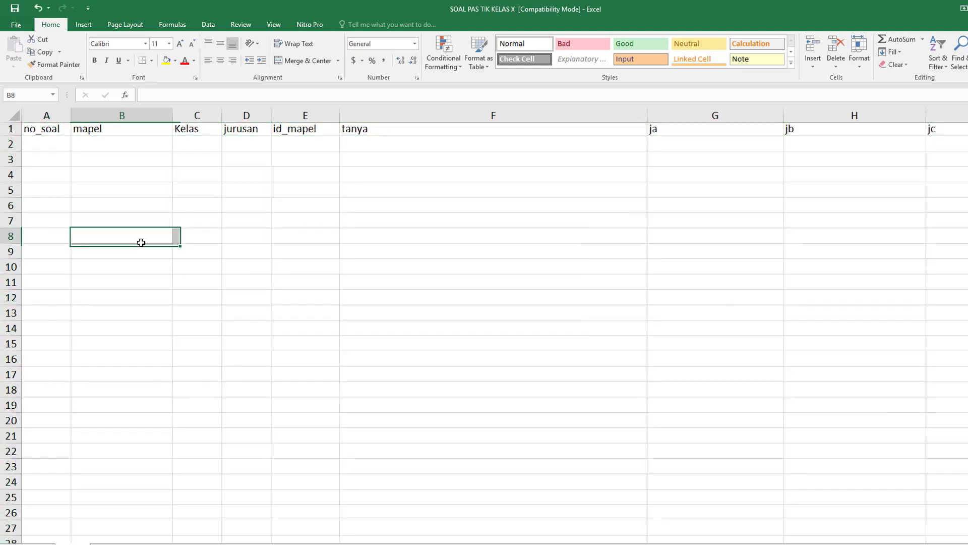
# Step: Number the questions 1 to 10 in the no_soal column, cells A2 to A11
pyautogui.click(53, 145)
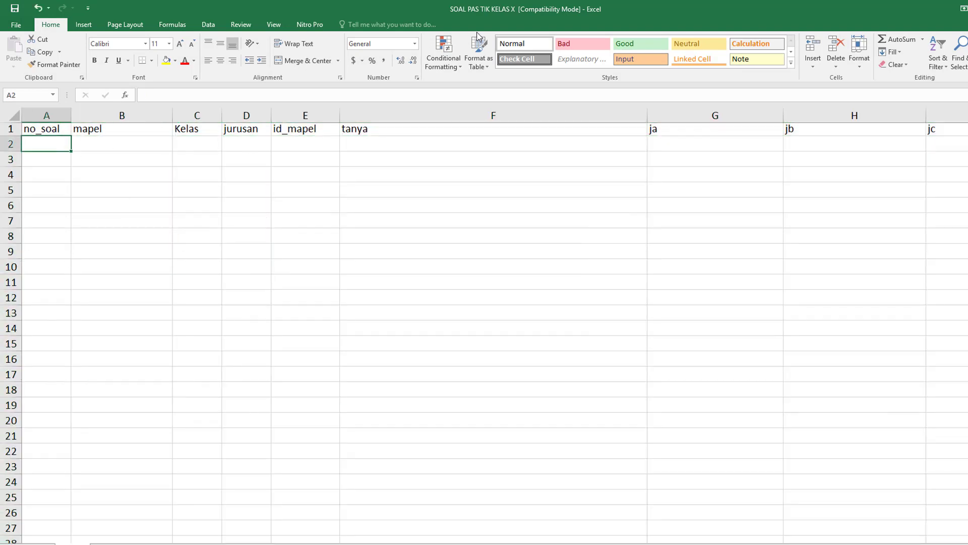
pyautogui.write('1')
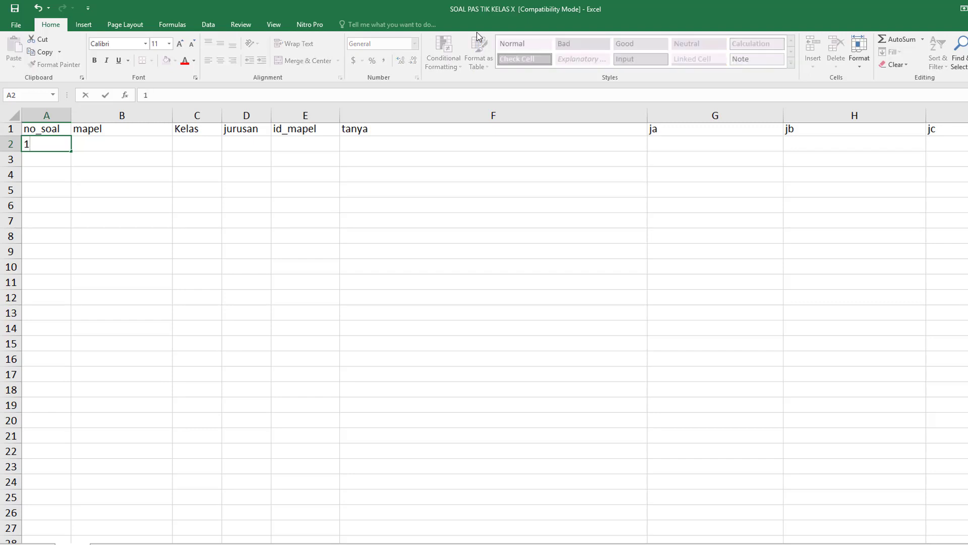
pyautogui.press('Return')
pyautogui.write('2')
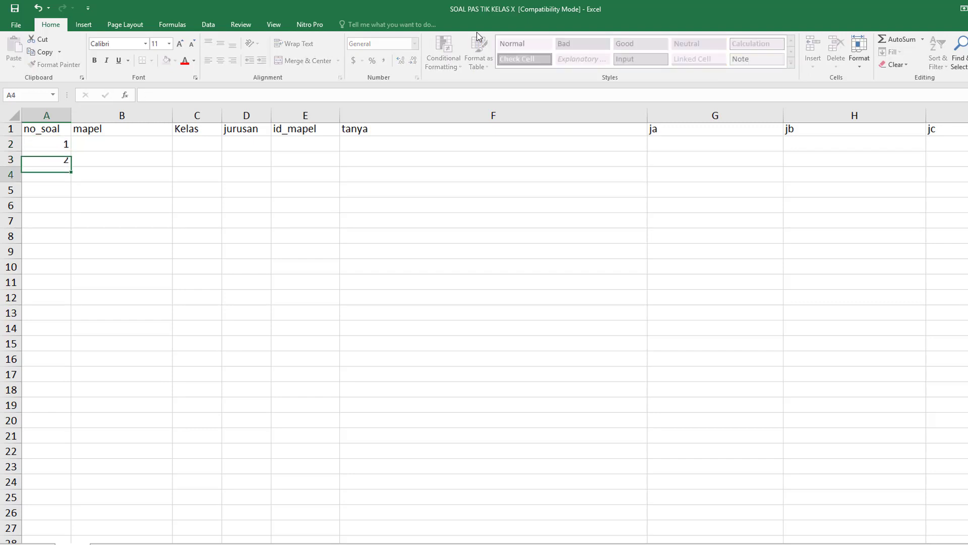
pyautogui.press('Return')
pyautogui.click(63, 145)
pyautogui.keyDown('shift'); pyautogui.click(62, 161); pyautogui.keyUp('shift')
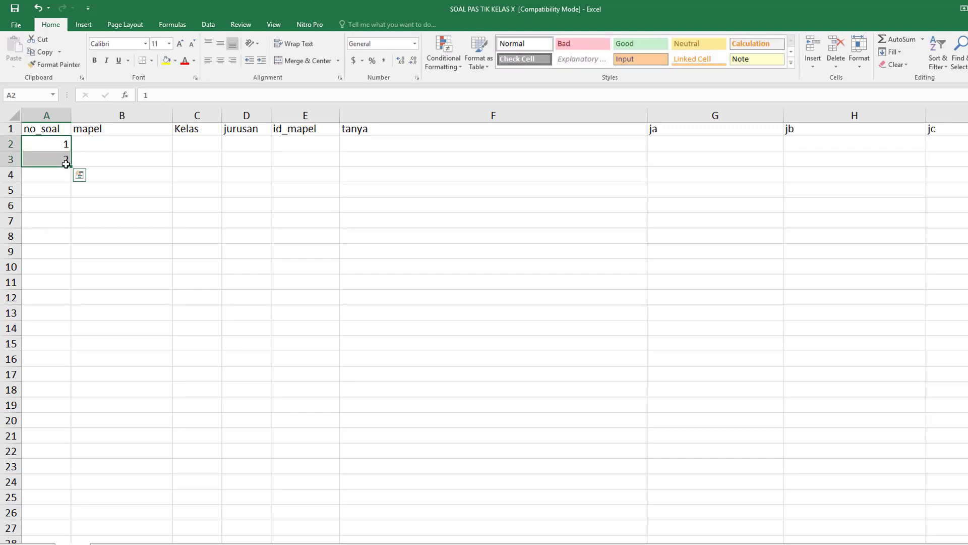
pyautogui.moveTo(71, 167); pyautogui.dragTo(51, 292)
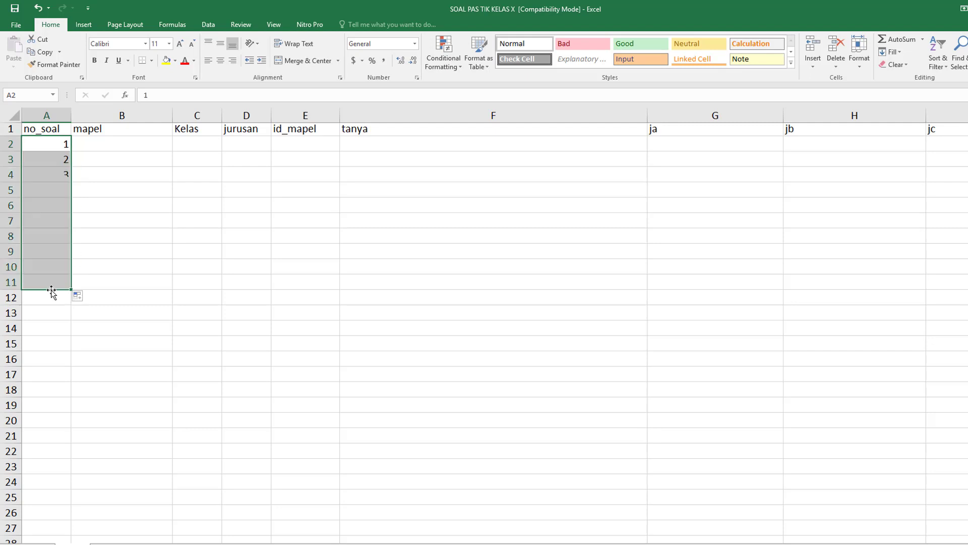
# Step: Fill the mapel column with Informatika for all ten questions, cells B2 to B11
pyautogui.click(123, 145)
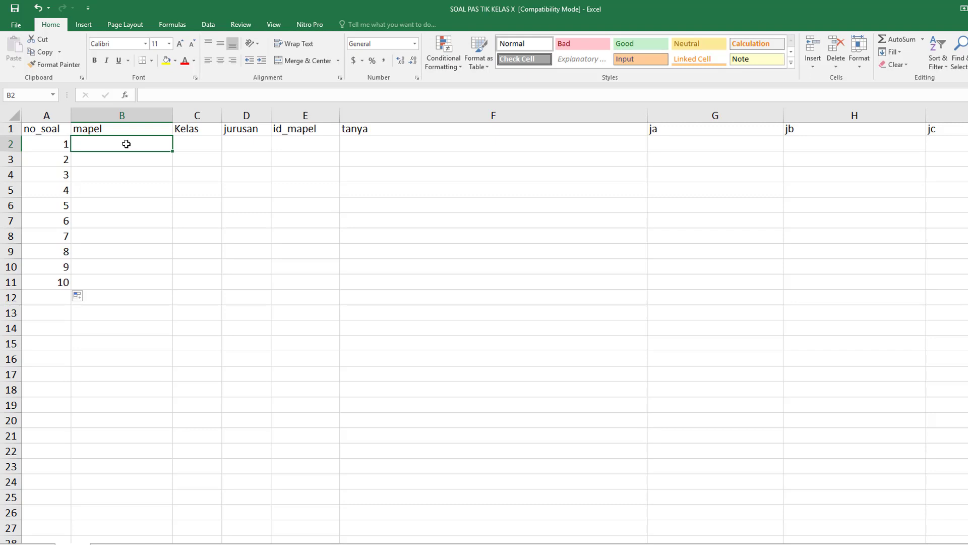
pyautogui.write('Info')
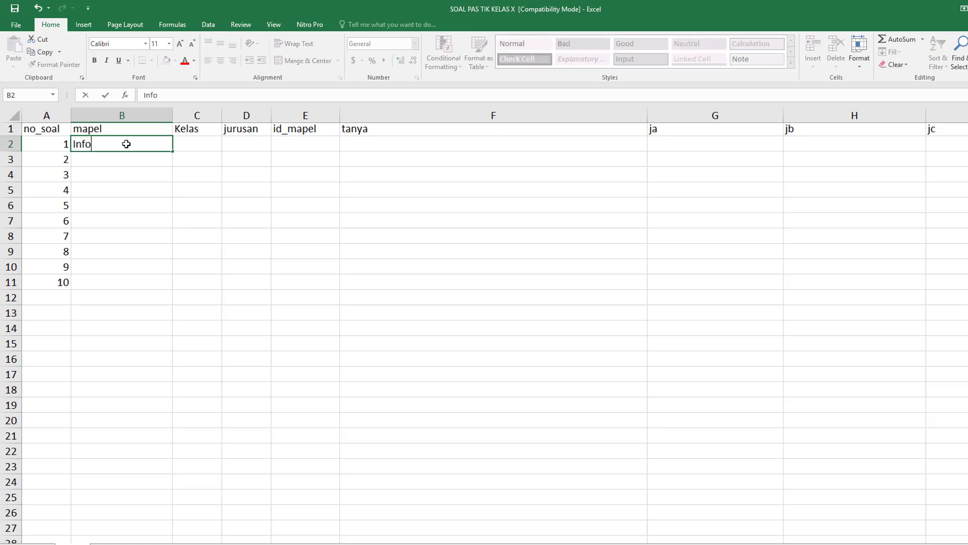
pyautogui.write('rmatika')
pyautogui.click(136, 187)
pyautogui.click(148, 143)
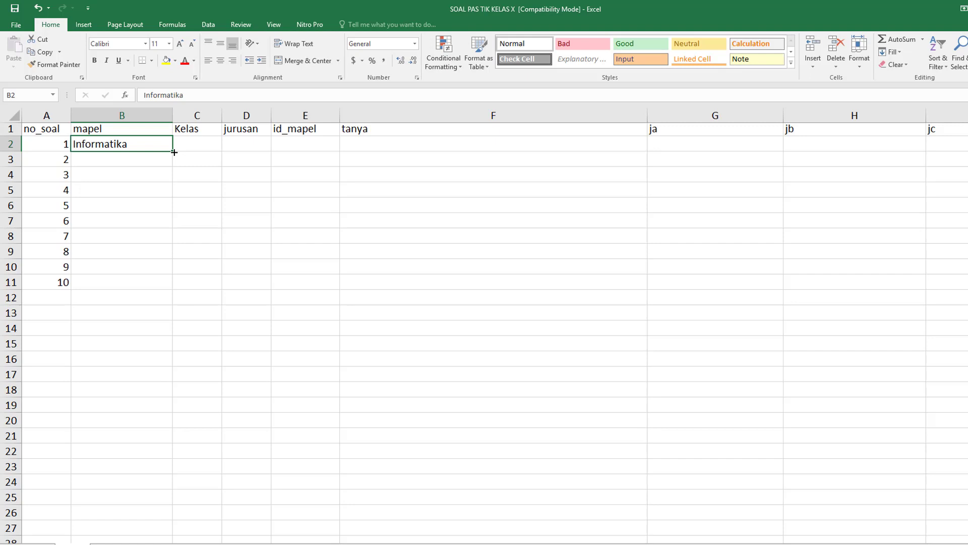
pyautogui.moveTo(173, 152); pyautogui.dragTo(134, 290)
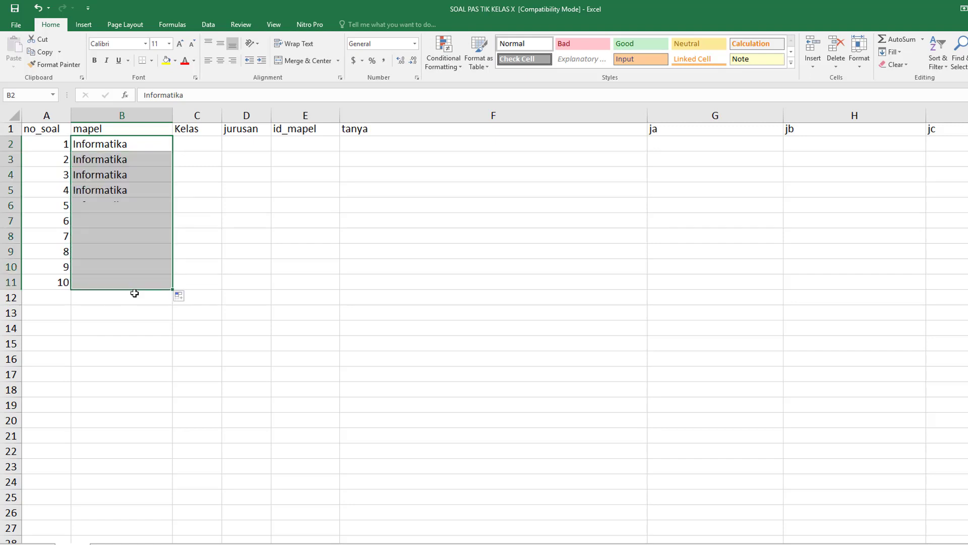
pyautogui.click(126, 159)
# Step: Enter an uppercase X as the Kelas value for the first question in cell C2
pyautogui.click(196, 143)
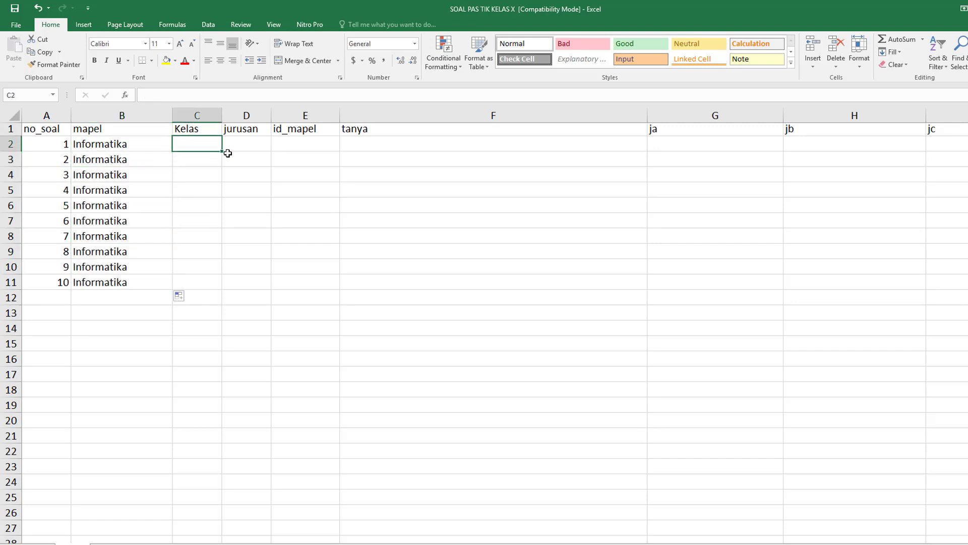
pyautogui.write('x')
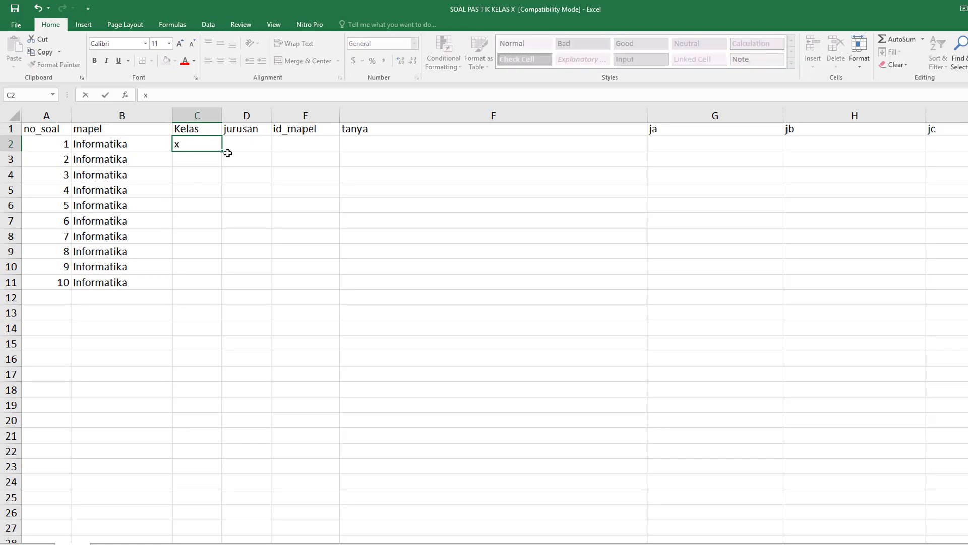
pyautogui.press('BackSpace')
pyautogui.write('X')
pyautogui.click(191, 173)
pyautogui.click(206, 140)
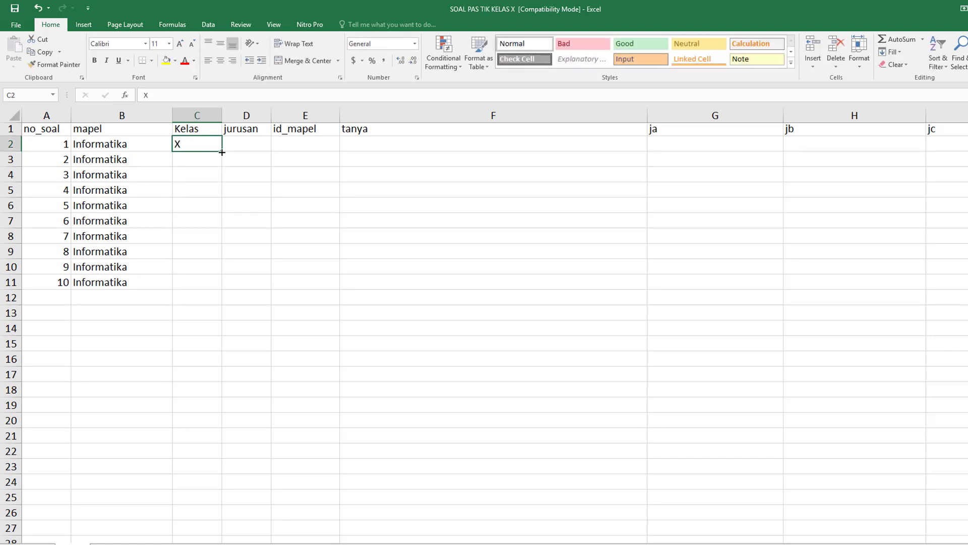
pyautogui.doubleClick(207, 143)
pyautogui.write('I')
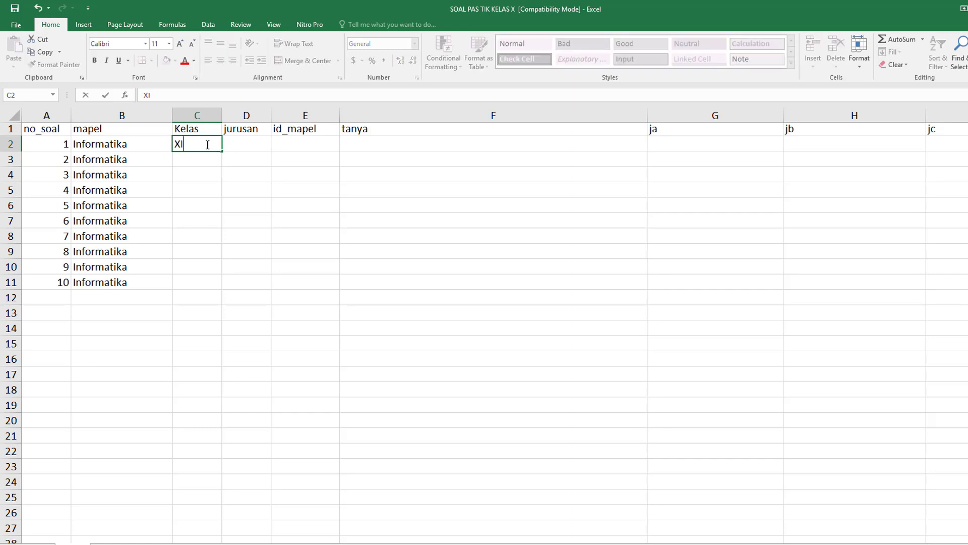
pyautogui.write('I')
pyautogui.press('BackSpace')
pyautogui.press('BackSpace')
pyautogui.press('Return')
# Step: Copy the class value X from C2 down the Kelas column to row 11
pyautogui.click(217, 144)
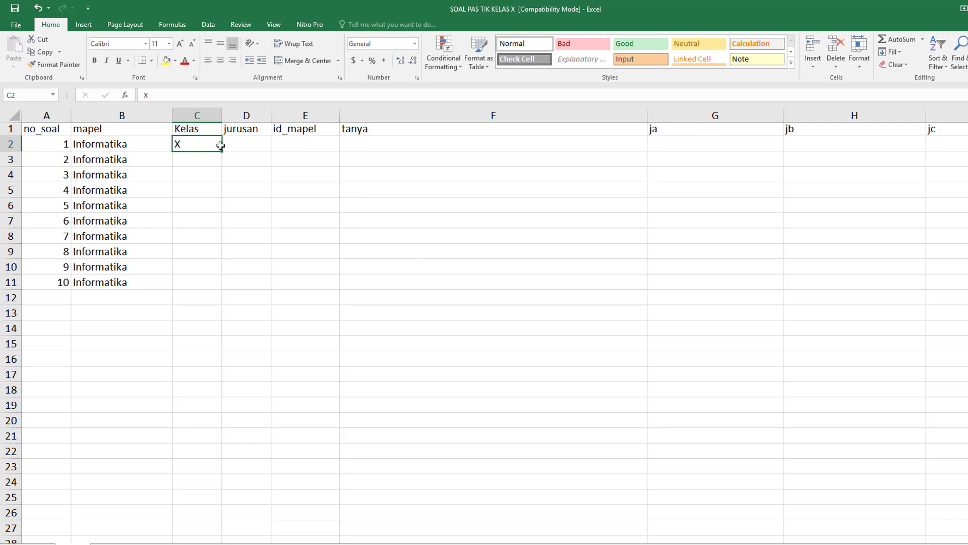
pyautogui.moveTo(221, 145); pyautogui.dragTo(207, 289)
# Step: Enter ALL as the jurusan value for the first question in cell D2
pyautogui.click(242, 145)
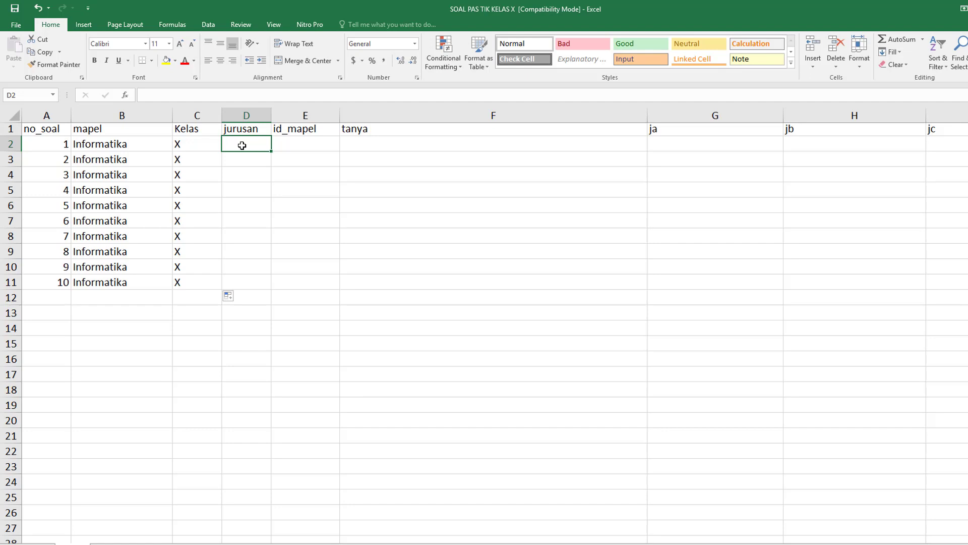
pyautogui.write('ALL')
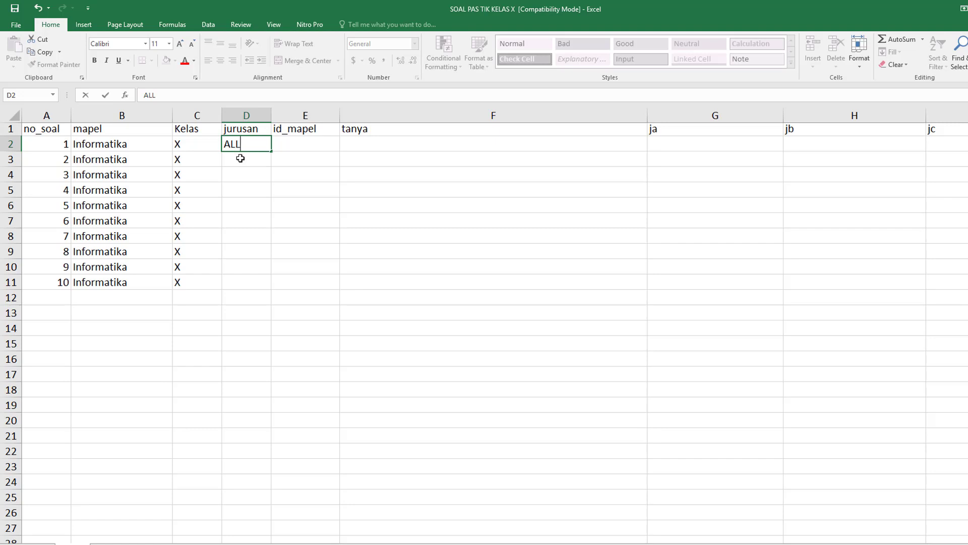
# Step: Try MIPA and IPS as alternative jurusan values in cell D2 and return the entry to ALL
pyautogui.moveTo(257, 144); pyautogui.dragTo(218, 143)
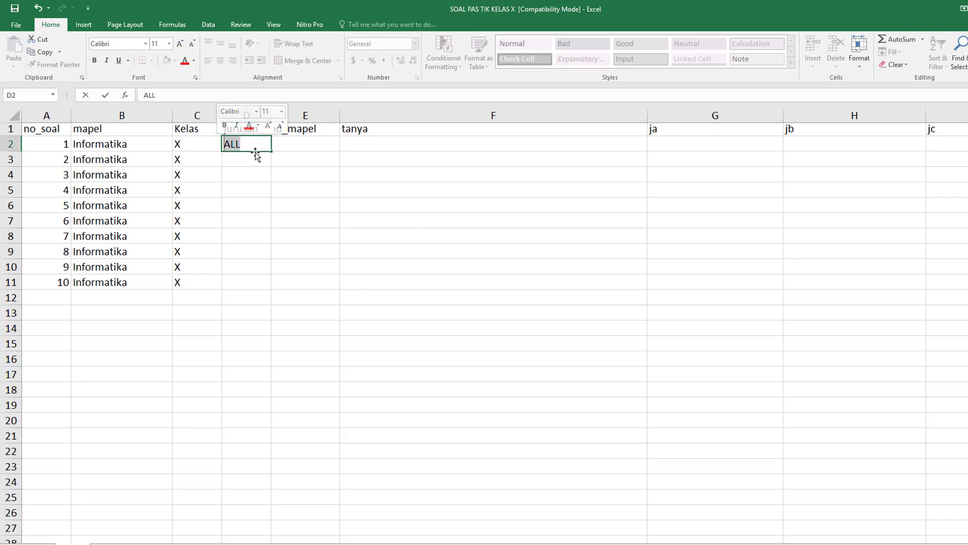
pyautogui.write('MIPA')
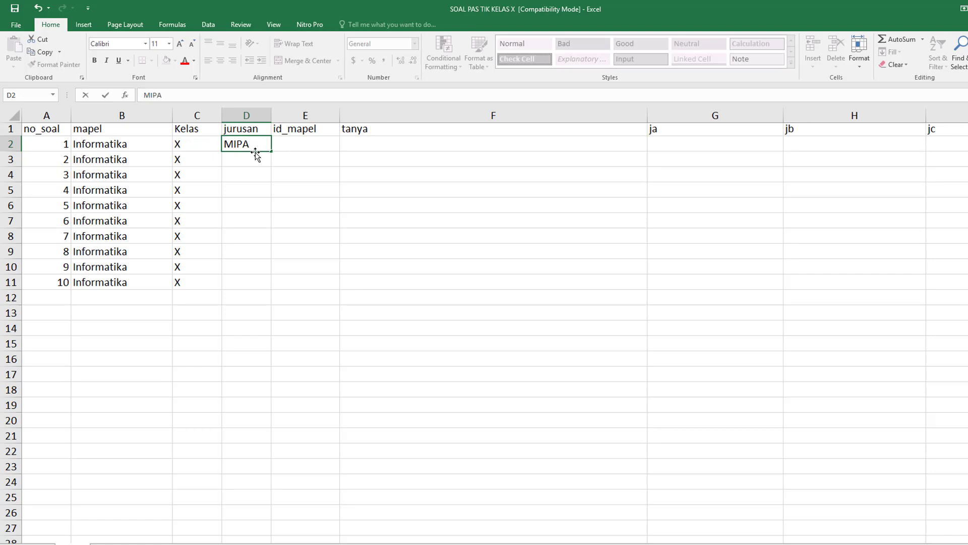
pyautogui.press('BackSpace')
pyautogui.press('BackSpace')
pyautogui.press('BackSpace')
pyautogui.press('BackSpace')
pyautogui.write('IPS')
pyautogui.press('BackSpace')
pyautogui.press('BackSpace')
pyautogui.press('BackSpace')
pyautogui.write('MIPA')
pyautogui.press('BackSpace')
pyautogui.press('BackSpace')
pyautogui.press('BackSpace')
pyautogui.press('BackSpace')
pyautogui.write('ALL')
# Step: Copy the jurusan value ALL from D2 down the column to row 11
pyautogui.press('Return')
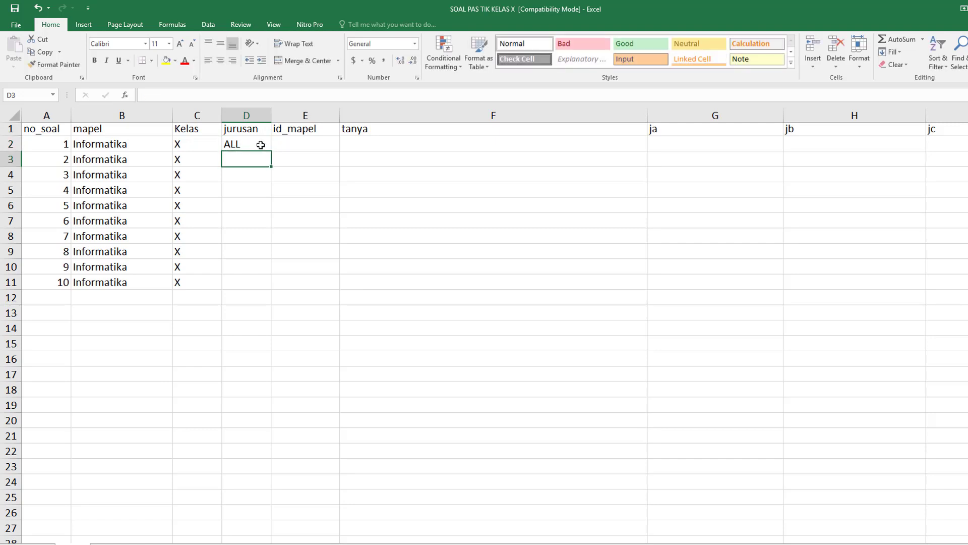
pyautogui.click(253, 146)
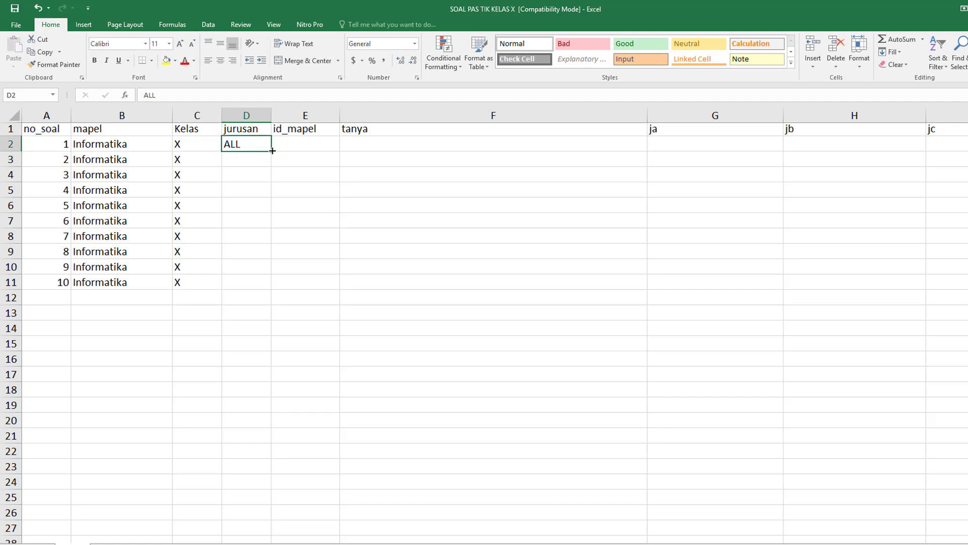
pyautogui.moveTo(272, 150); pyautogui.dragTo(245, 291)
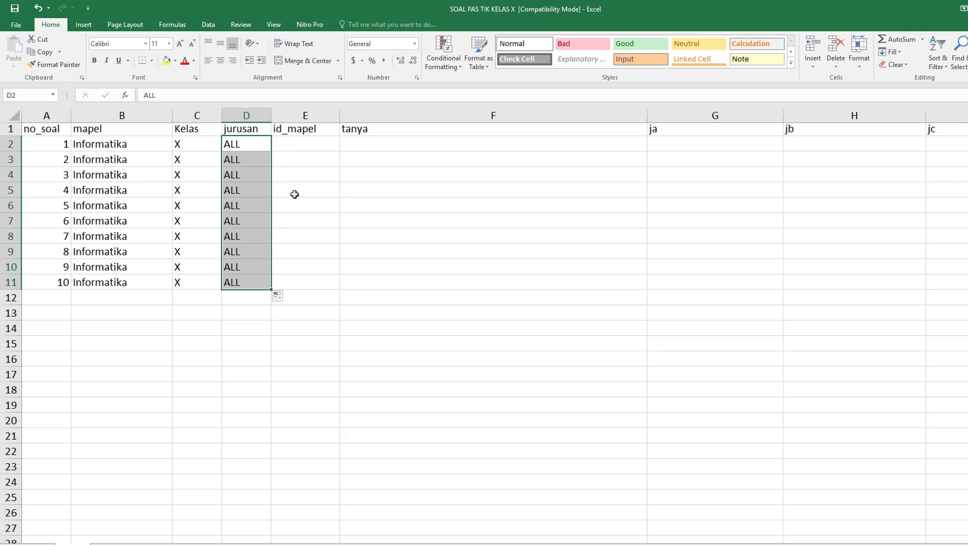
# Step: Enter pasxuinf as the id_mapel value for the first question in cell E2
pyautogui.click(302, 144)
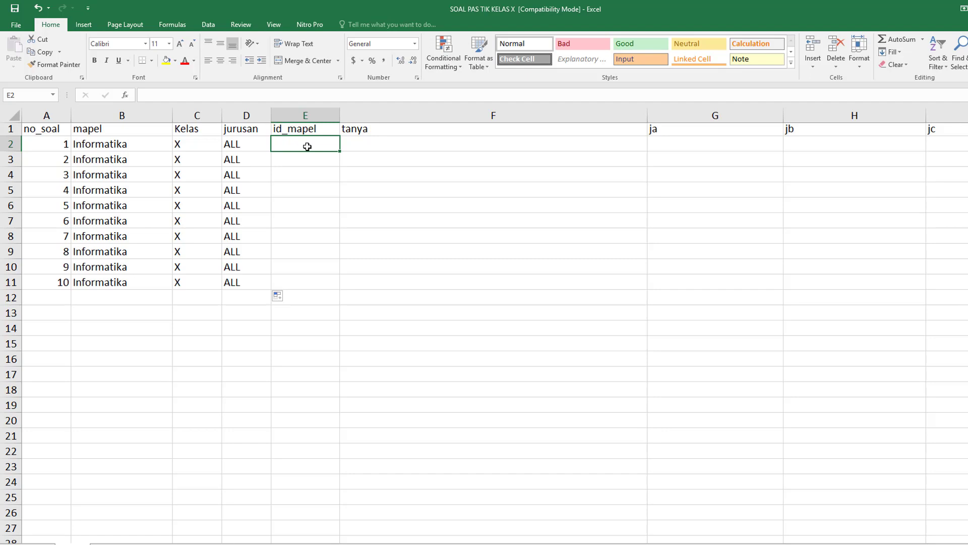
pyautogui.write('PAI')
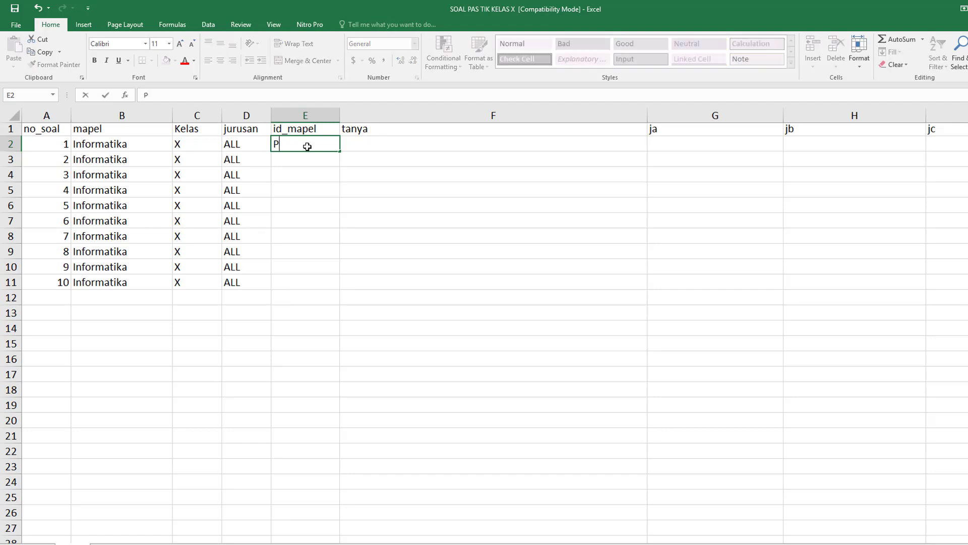
pyautogui.press('BackSpace')
pyautogui.press('BackSpace')
pyautogui.press('BackSpace')
pyautogui.write('pasx')
pyautogui.write('uinf')
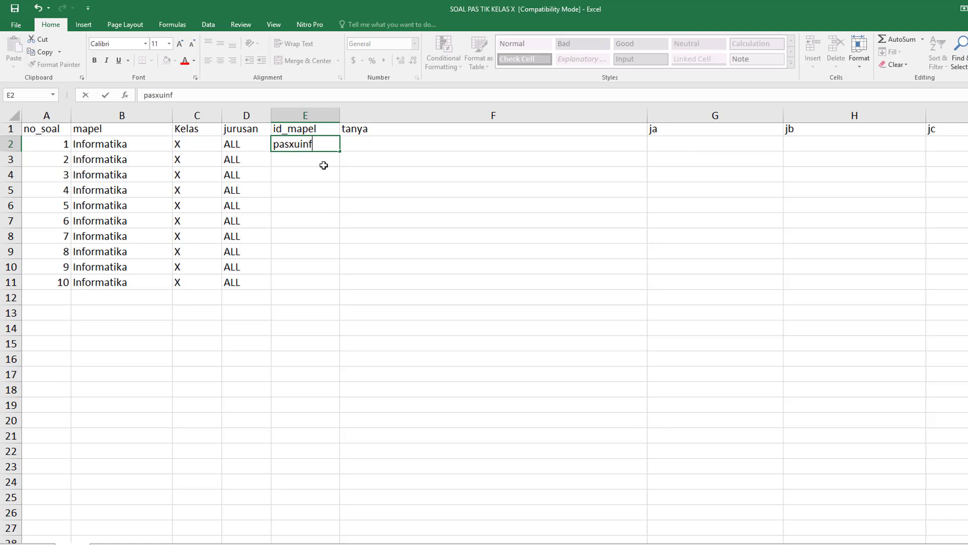
pyautogui.press('Return')
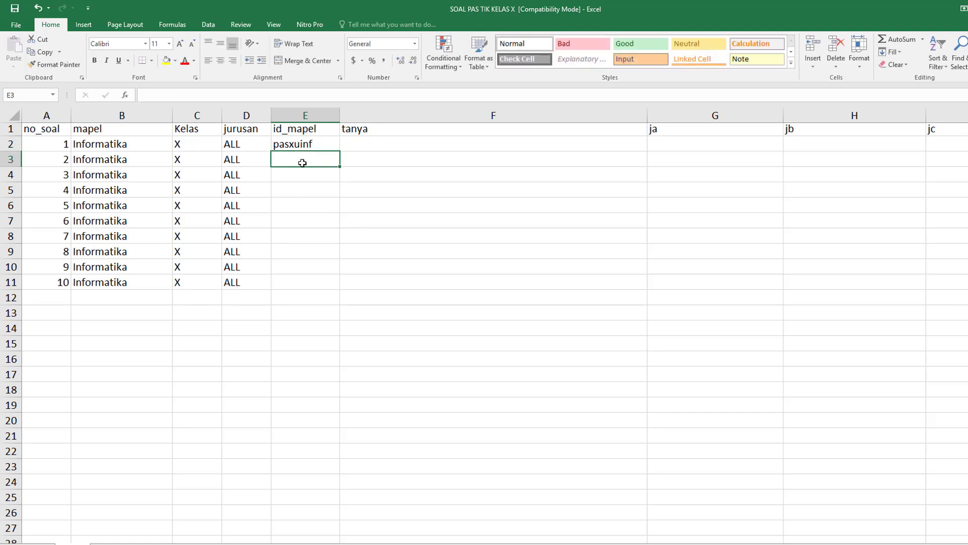
# Step: Copy the id_mapel value pasxuinf from E2 down the column to row 11
pyautogui.press('Up')
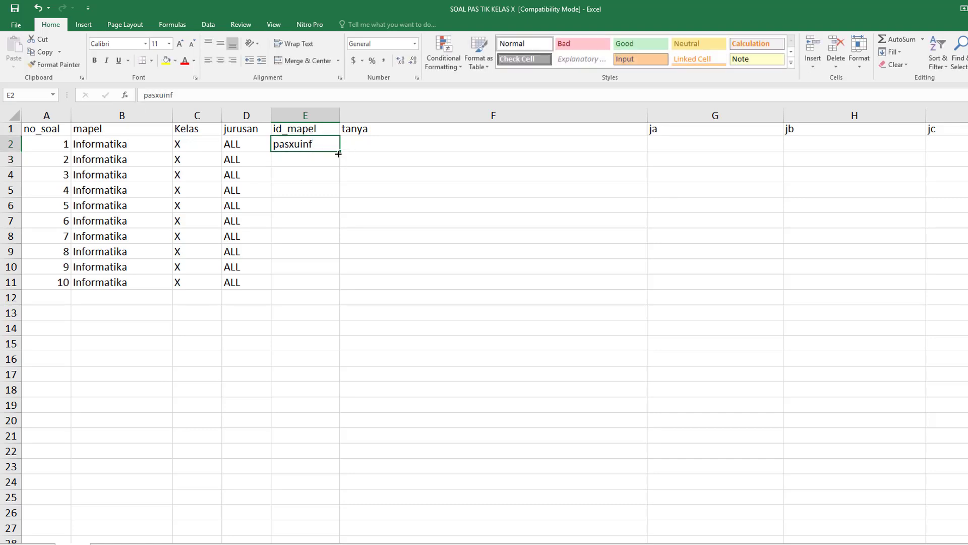
pyautogui.moveTo(339, 151); pyautogui.dragTo(318, 295)
pyautogui.click(313, 174)
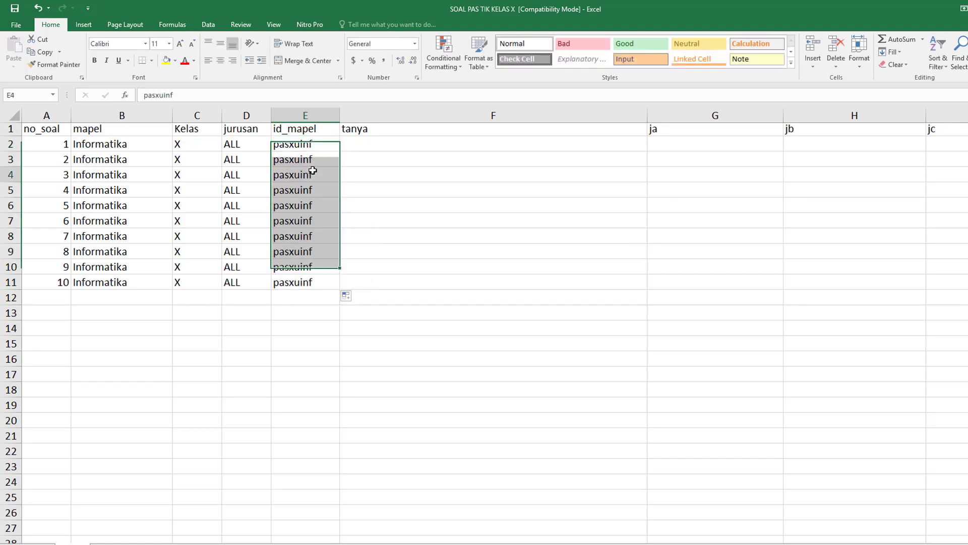
# Step: Enter 20 as the waktu value for the first question in cell M2
pyautogui.click(393, 145)
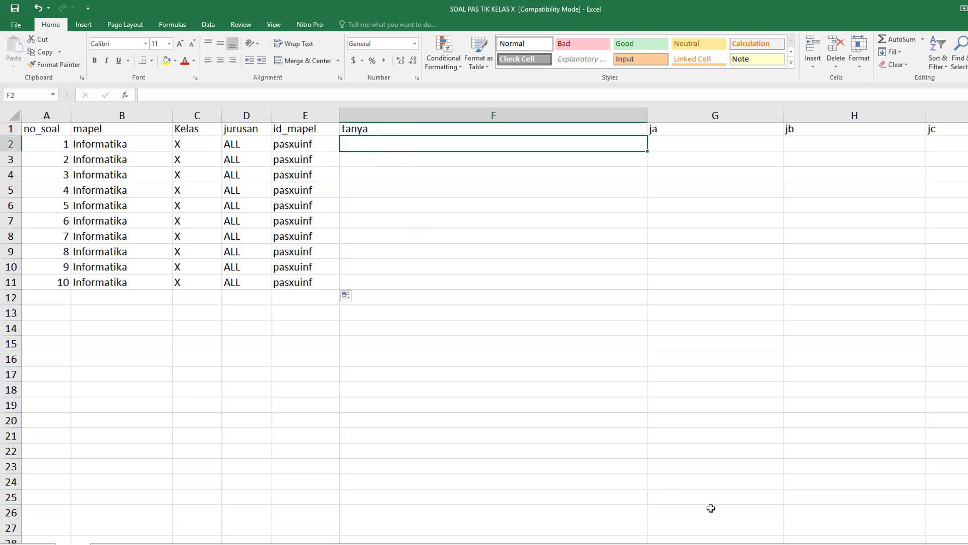
pyautogui.click(707, 543)
pyautogui.moveTo(73, 543); pyautogui.dragTo(81, 543)
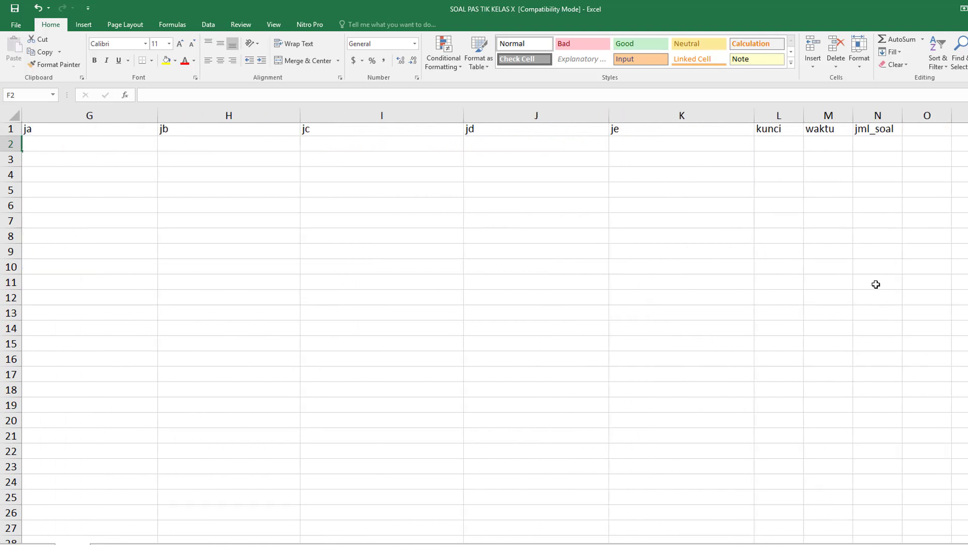
pyautogui.click(781, 146)
pyautogui.click(828, 143)
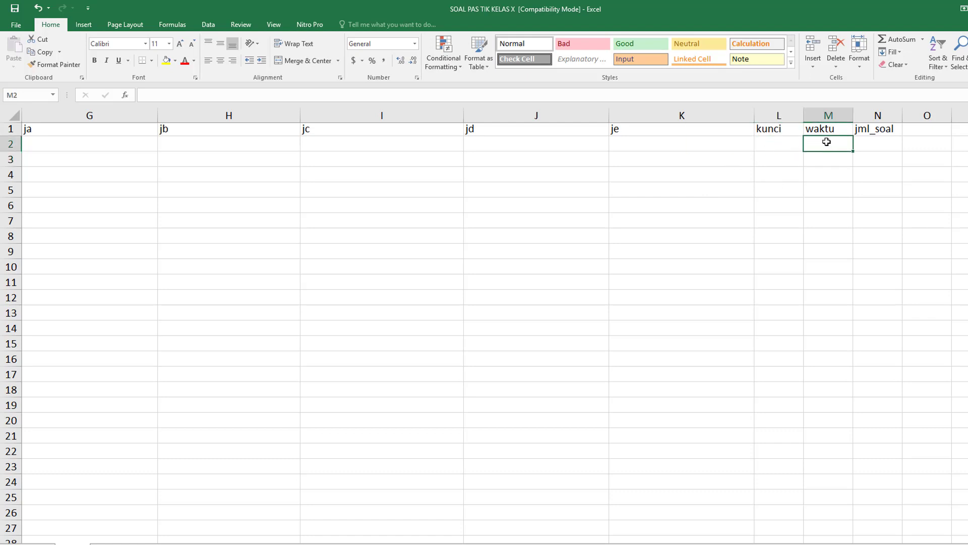
pyautogui.moveTo(828, 143)
pyautogui.mouseDown()
pyautogui.moveTo(886, 143)
pyautogui.moveTo(832, 146)
pyautogui.mouseUp()
pyautogui.moveTo(832, 544); pyautogui.dragTo(847, 520)
pyautogui.click(871, 141)
pyautogui.click(815, 144)
pyautogui.write('20')
pyautogui.click(800, 171)
# Step: Copy the waktu value 20 from M2 down the column to row 11
pyautogui.click(831, 143)
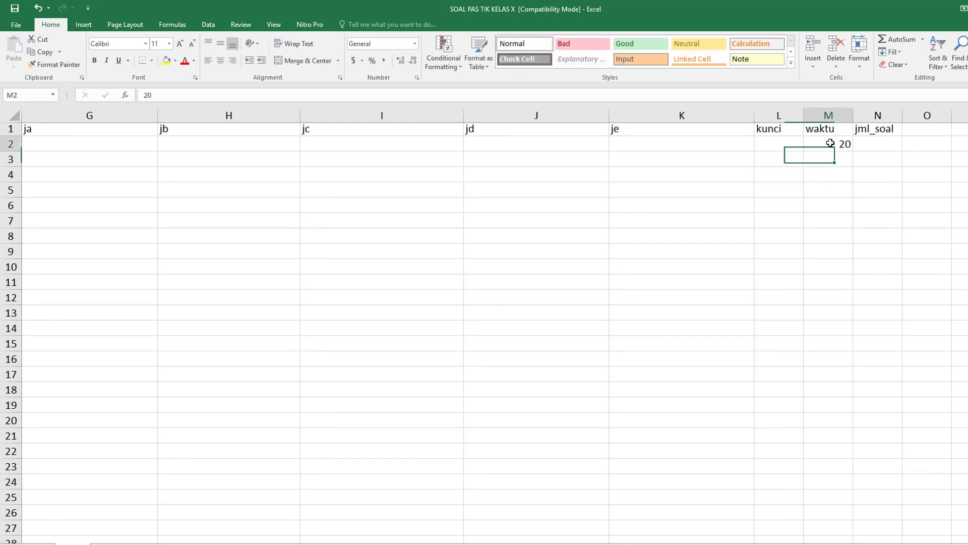
pyautogui.moveTo(853, 151); pyautogui.dragTo(856, 274)
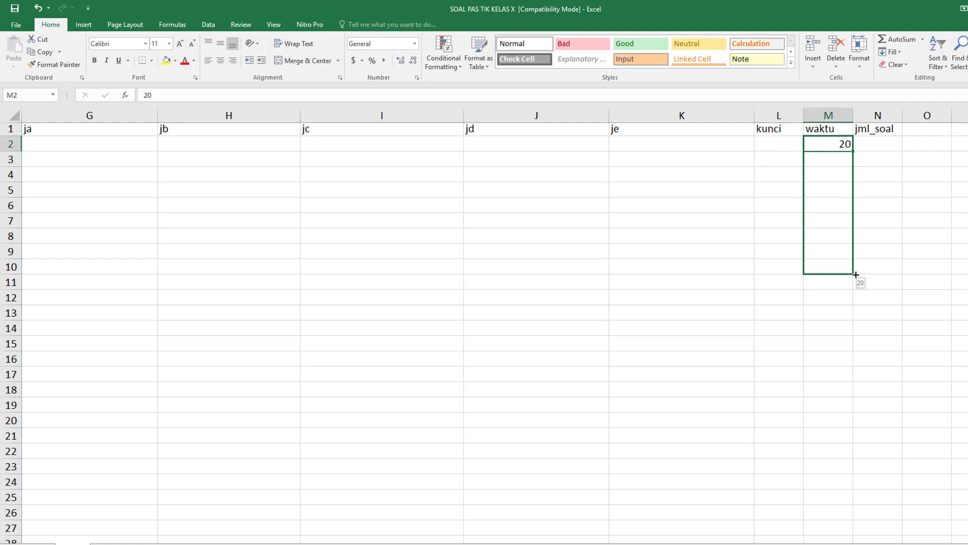
pyautogui.moveTo(856, 274); pyautogui.dragTo(855, 286)
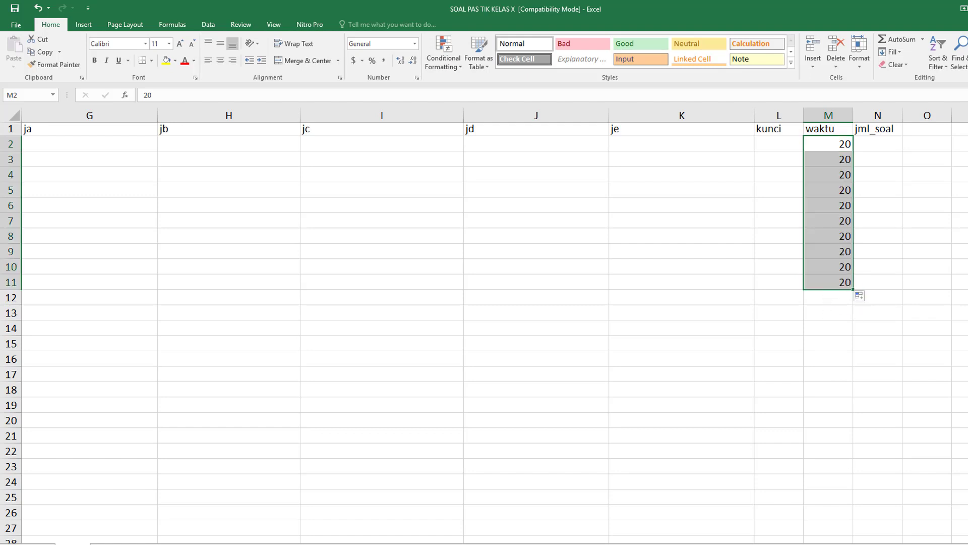
# Step: Fill the jml_soal column with 10 for all ten questions, cells N2 to N11
pyautogui.hscroll(-6, 485, 323)
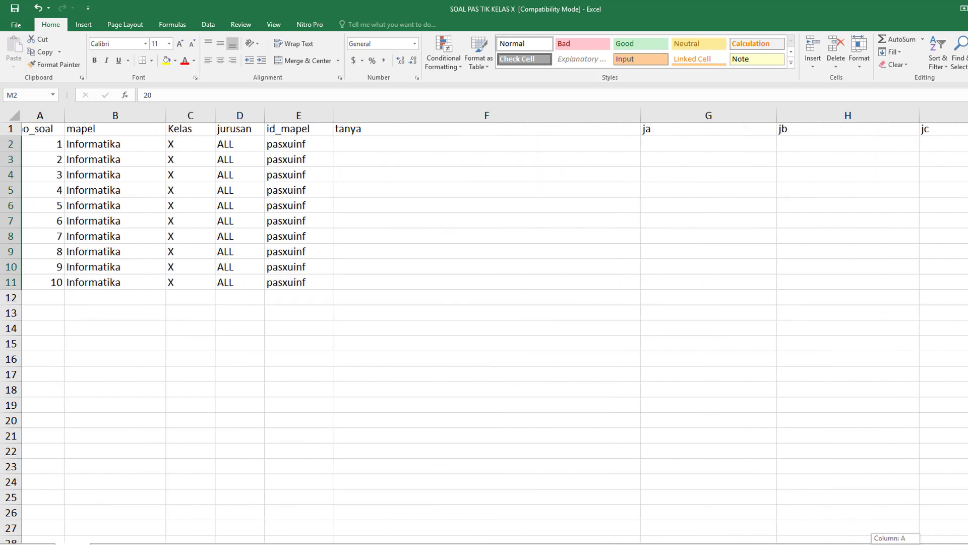
pyautogui.hscroll(6, 833, 218)
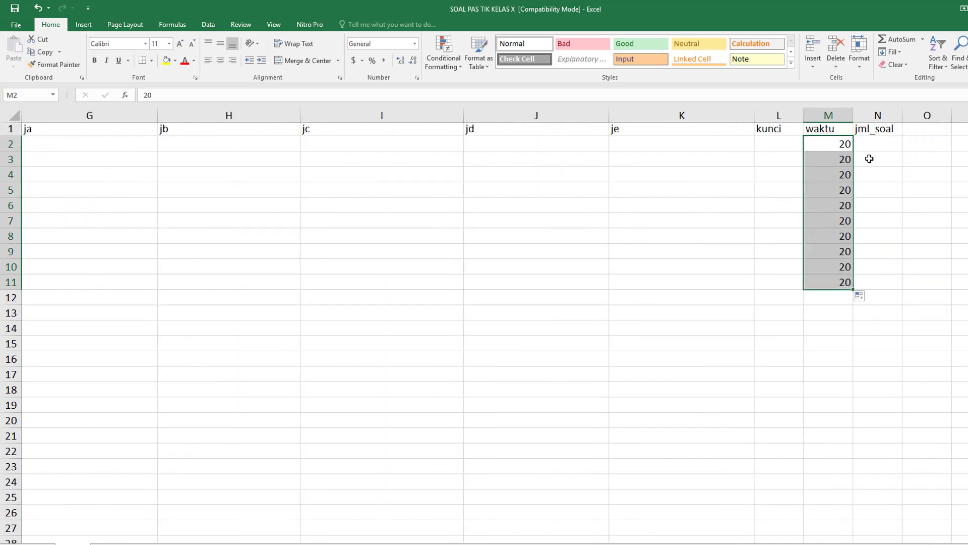
pyautogui.click(879, 142)
pyautogui.write('10')
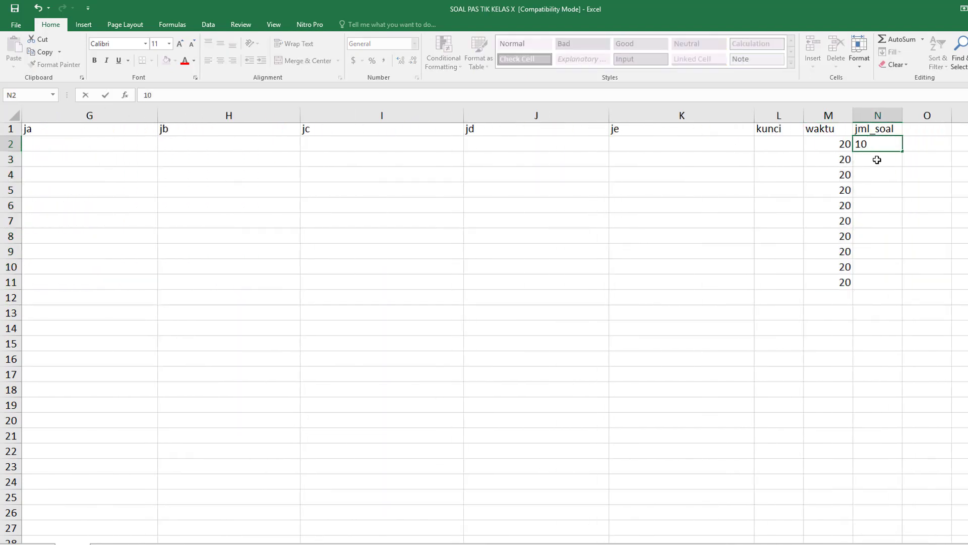
pyautogui.press('Return')
pyautogui.click(895, 147)
pyautogui.moveTo(902, 151); pyautogui.dragTo(880, 291)
pyautogui.click(746, 285)
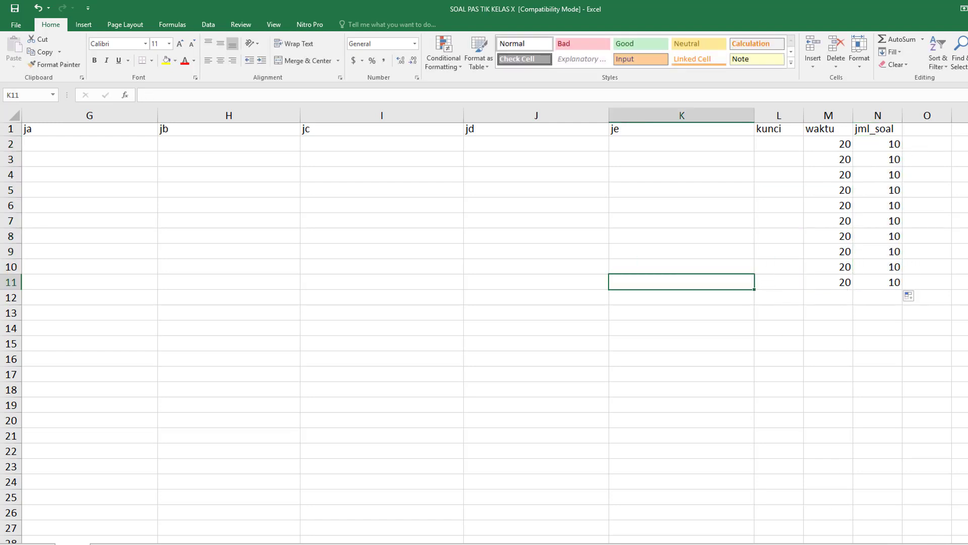
# Step: Select the first tanya cell, F2, and open the PAS Informatika Kelas 10 Word document from the SOAL TIK folder
pyautogui.moveTo(832, 541); pyautogui.dragTo(681, 536)
pyautogui.click(418, 145)
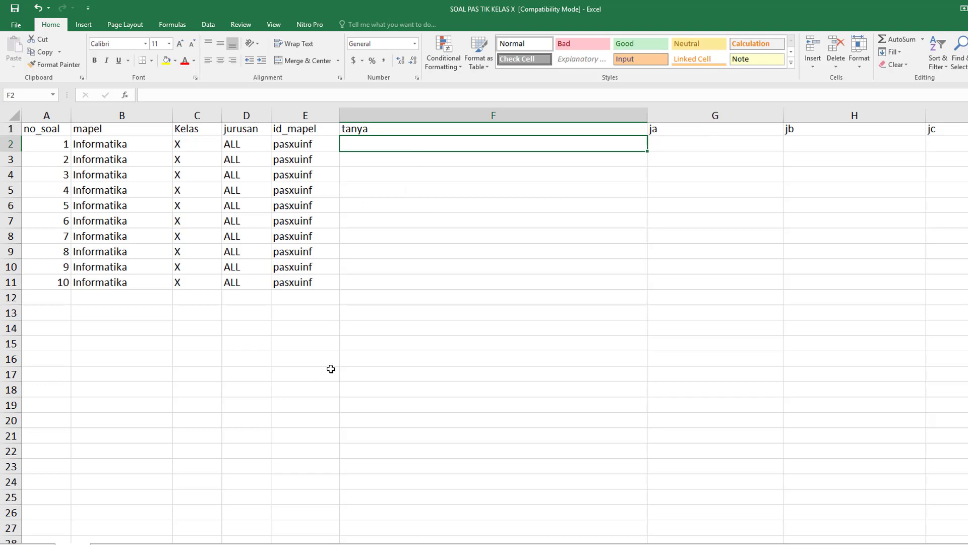
pyautogui.moveTo(118, 544)
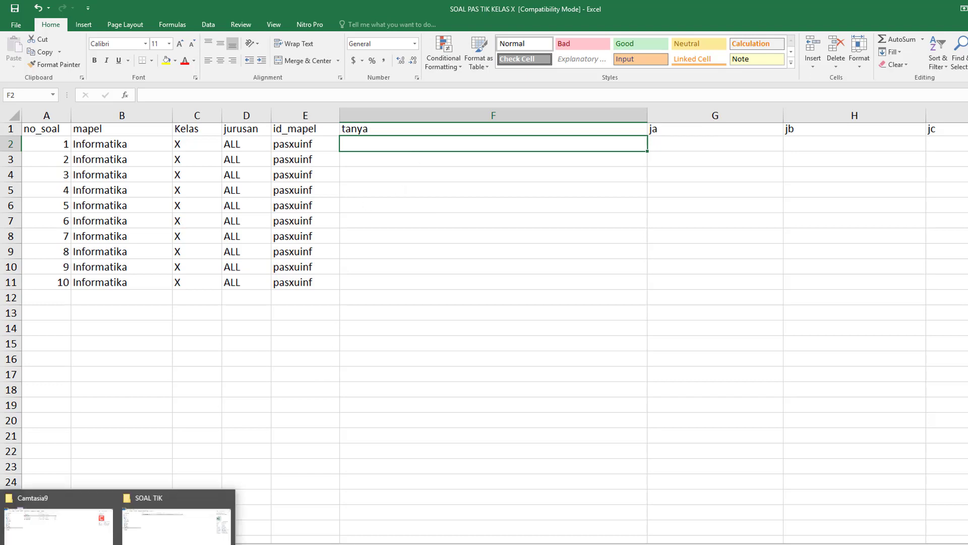
pyautogui.moveTo(228, 543)
pyautogui.click(257, 544)
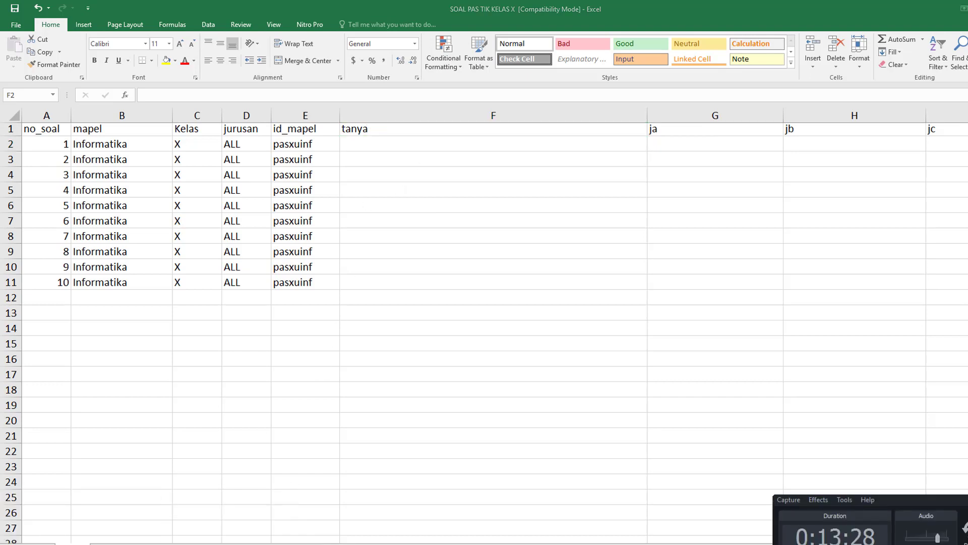
pyautogui.click(257, 543)
pyautogui.moveTo(120, 543)
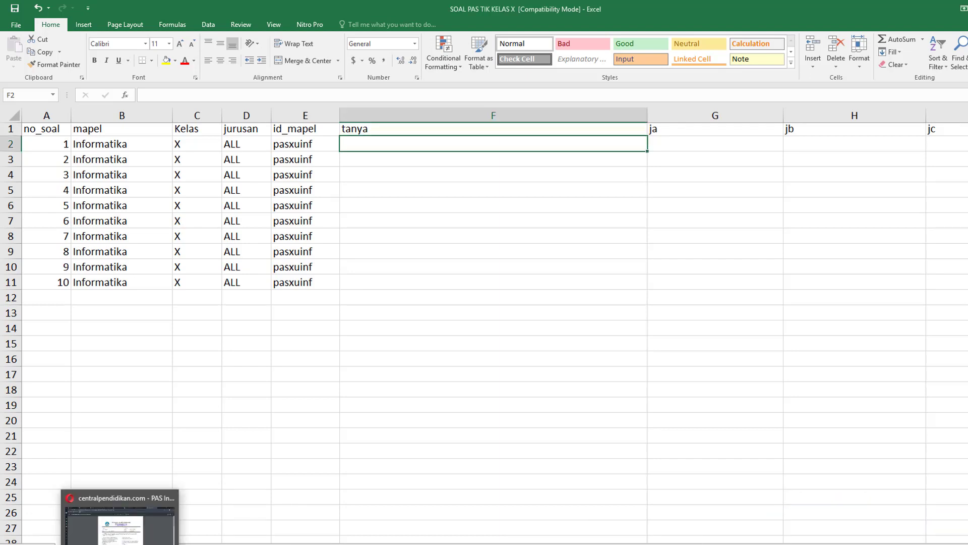
pyautogui.click(159, 534)
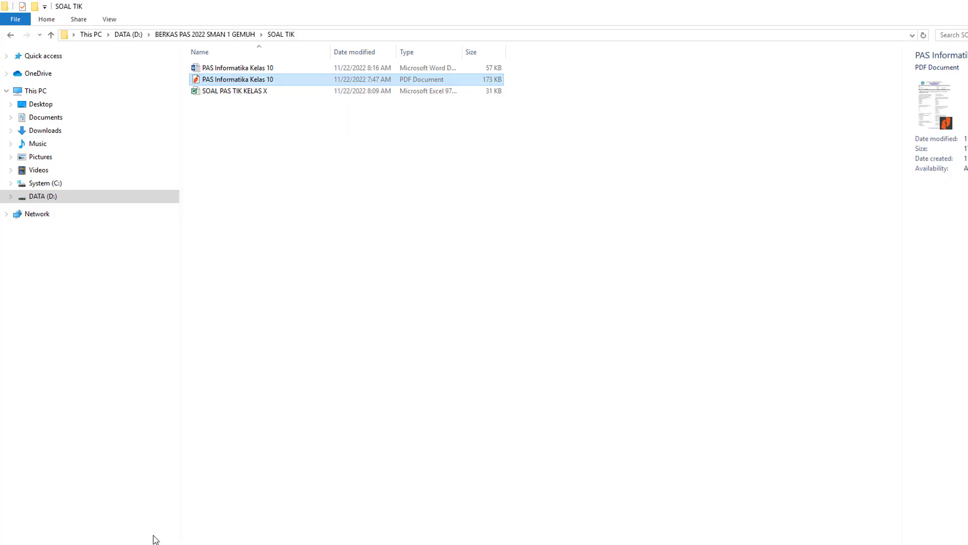
pyautogui.doubleClick(237, 67)
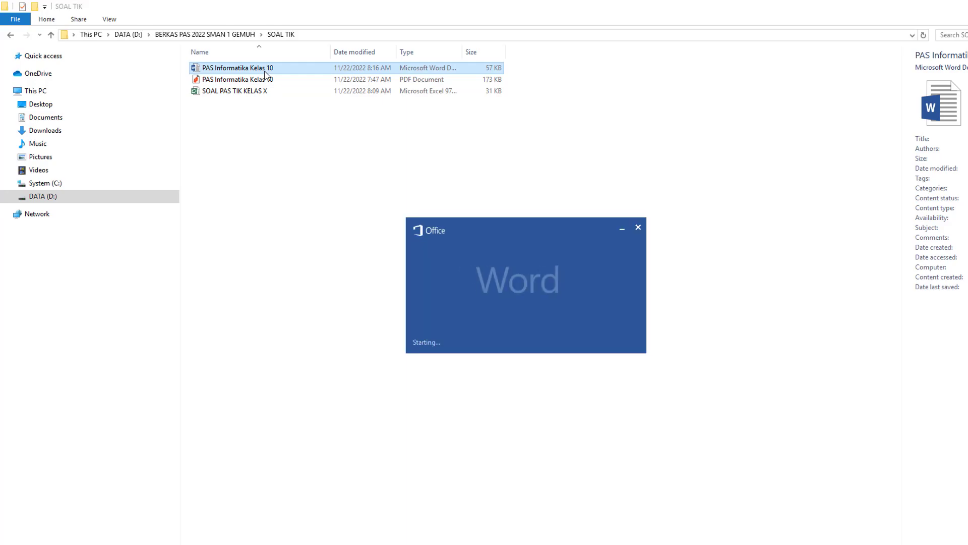
# Step: Correct the broken word "de nisi" to "definisi" in the text of question 1
pyautogui.scroll(-5, 340, 322)
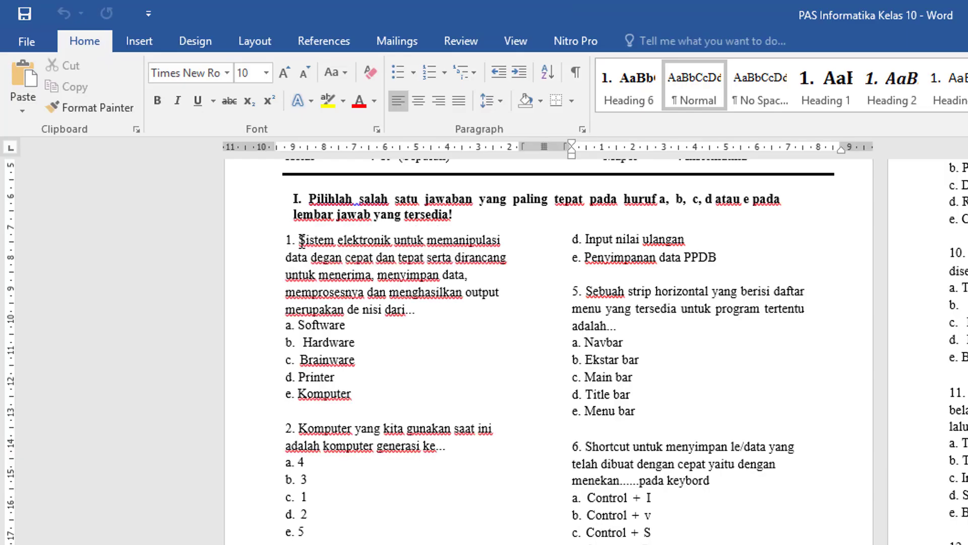
pyautogui.moveTo(317, 246); pyautogui.dragTo(435, 307)
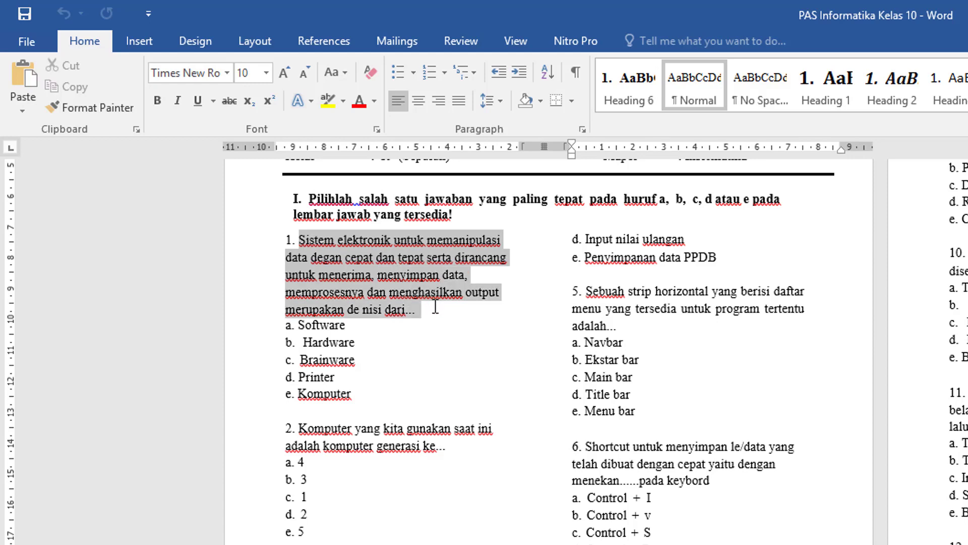
pyautogui.click(373, 309)
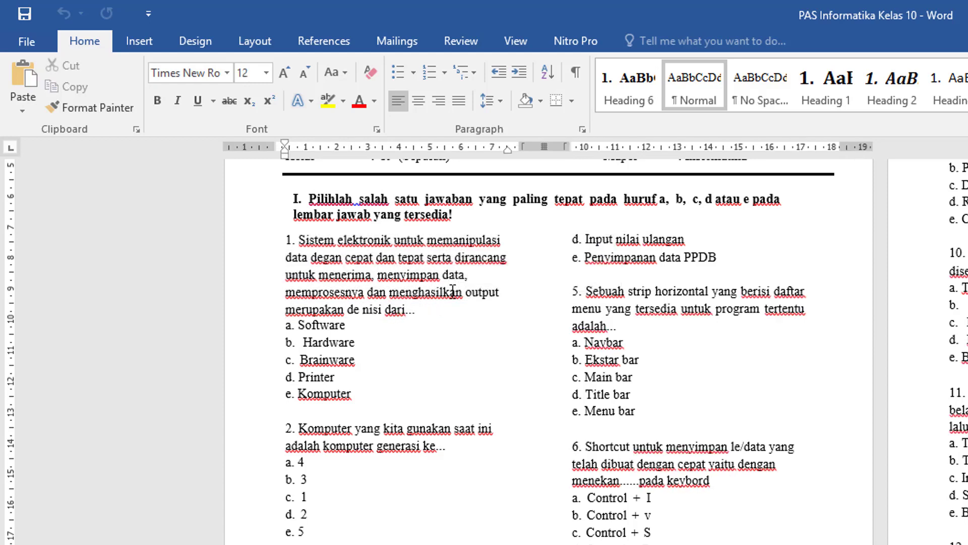
pyautogui.press('BackSpace')
pyautogui.press('BackSpace')
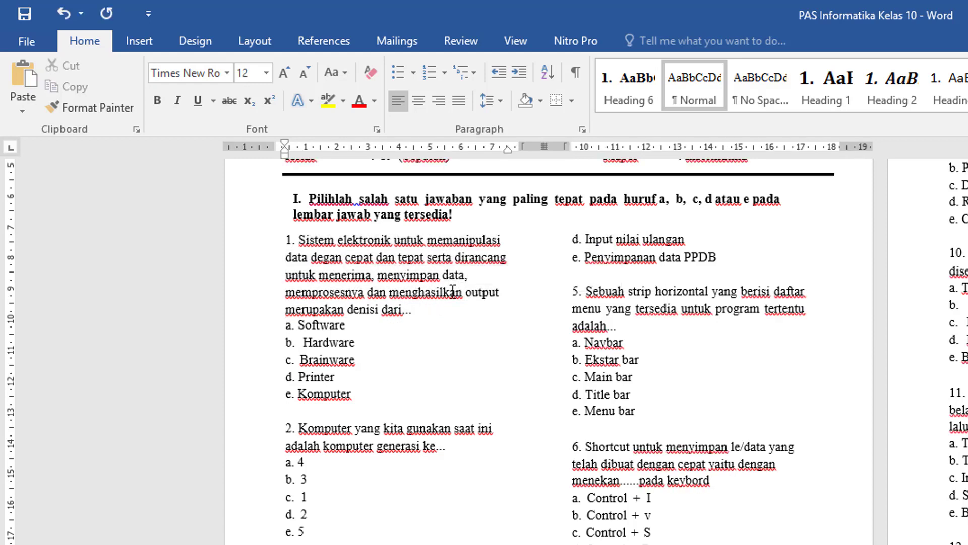
pyautogui.write('fin')
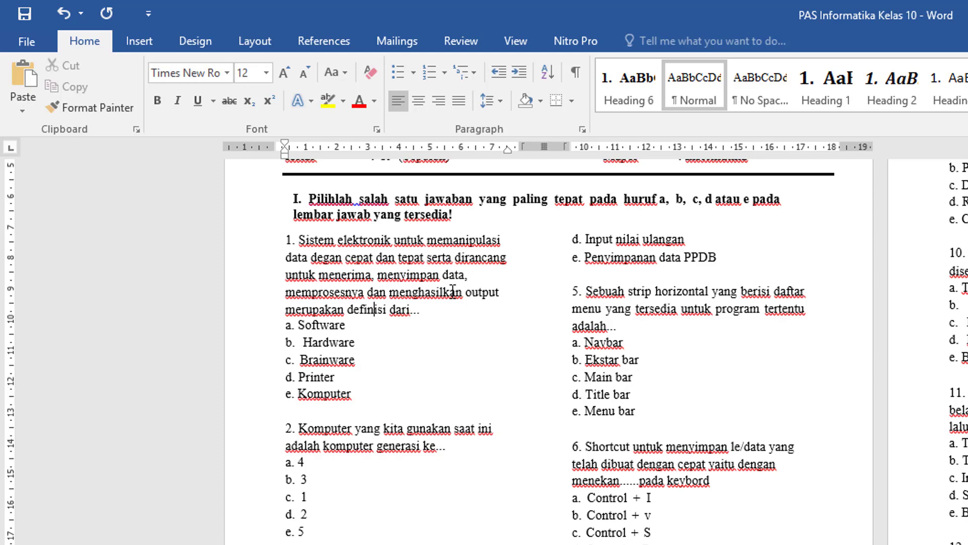
# Step: Copy the full text of question 1 in the Word document, without its number or answer options
pyautogui.click(394, 275)
pyautogui.scroll(3, 361, 262)
pyautogui.scroll(-3, 361, 263)
pyautogui.click(288, 240)
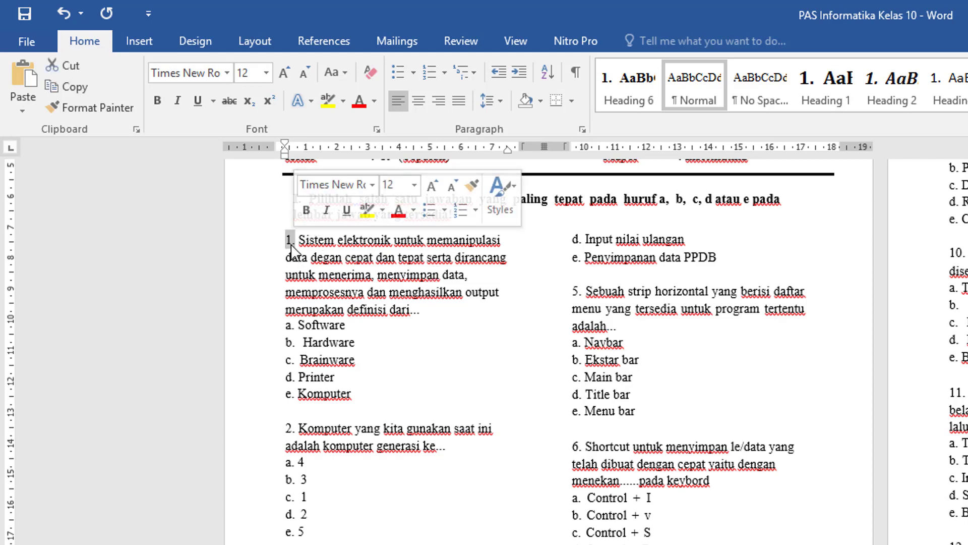
pyautogui.click(293, 241)
pyautogui.moveTo(299, 240); pyautogui.dragTo(410, 310)
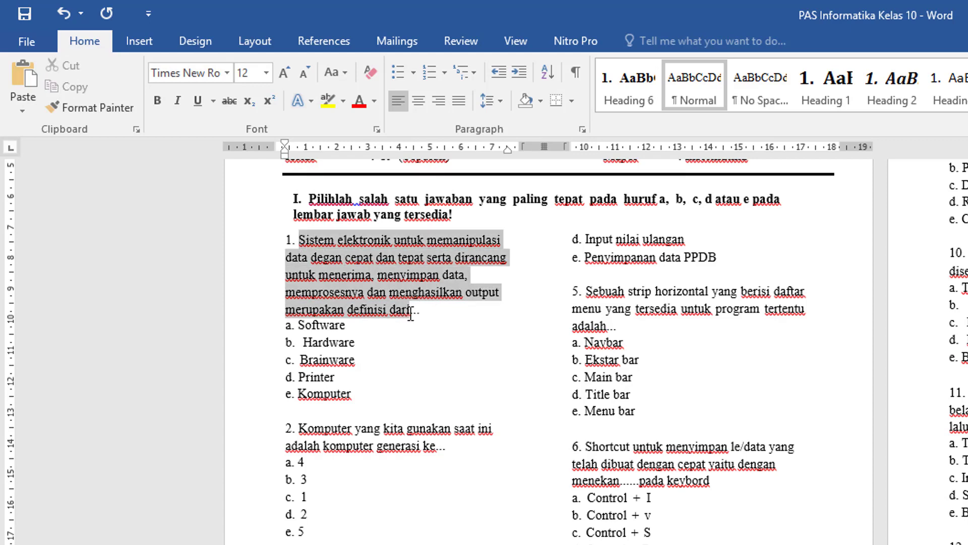
pyautogui.rightClick(352, 269)
pyautogui.click(325, 268)
pyautogui.moveTo(300, 240); pyautogui.dragTo(436, 316)
pyautogui.rightClick(359, 267)
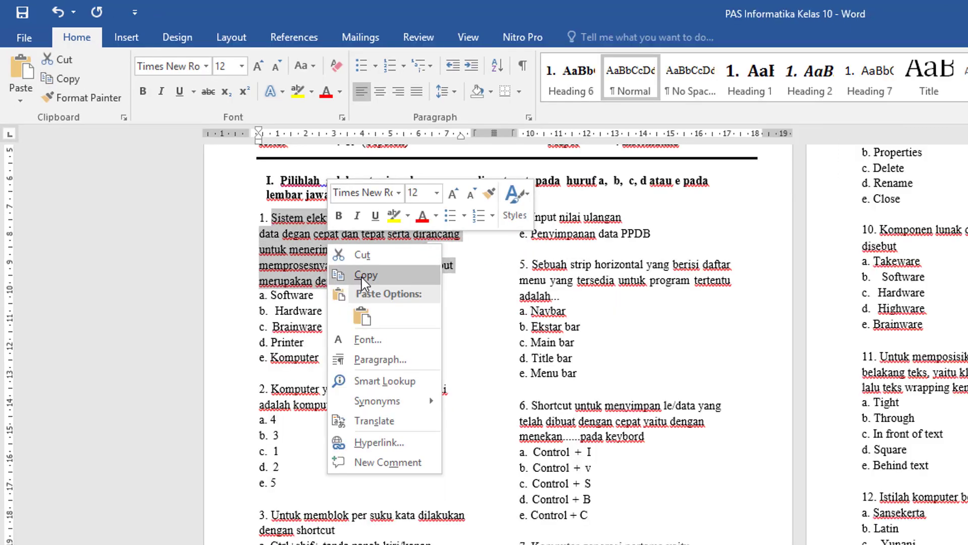
pyautogui.click(364, 277)
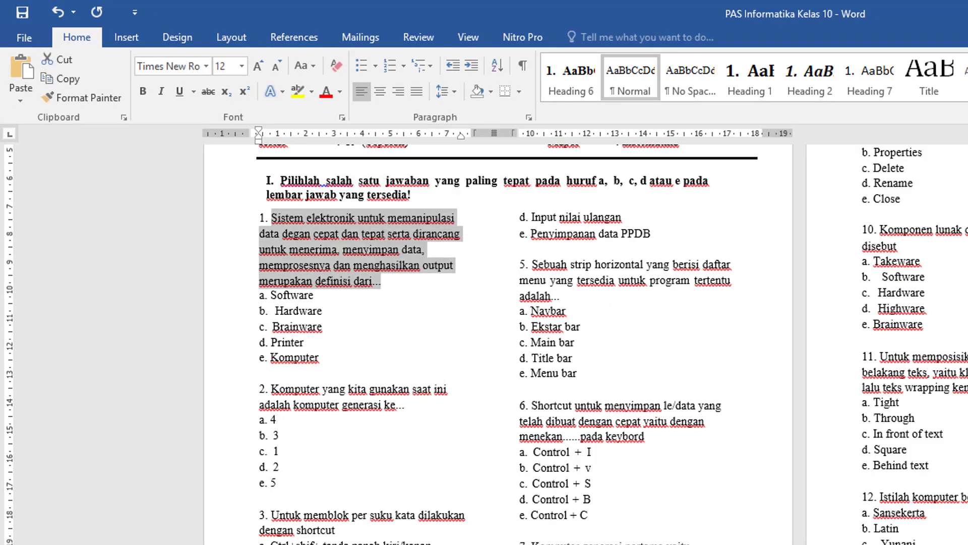
# Step: Switch to the SOAL PAS TIK KELAS X workbook and paste the copied question into tanya cell F2 as Text with Paste Special
pyautogui.click(391, 544)
pyautogui.click(391, 544)
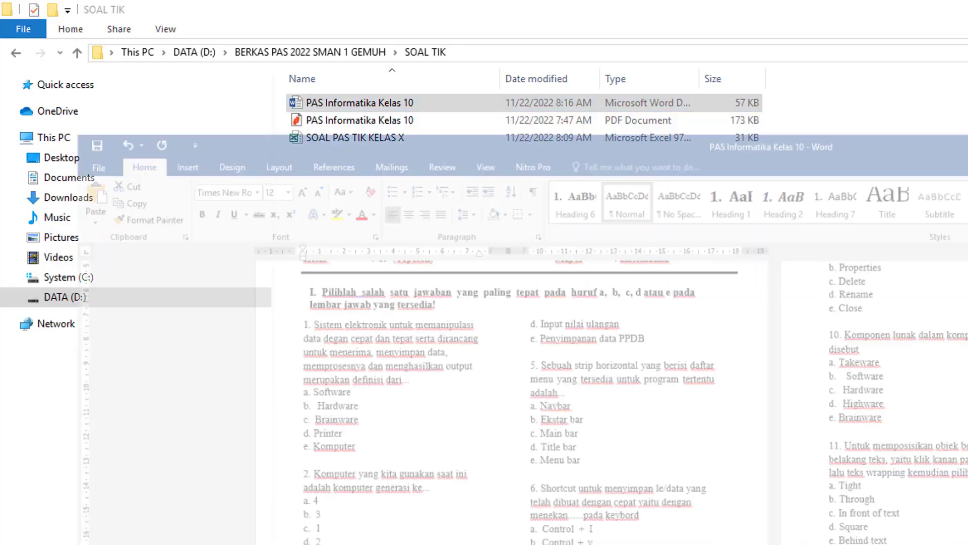
pyautogui.click(405, 544)
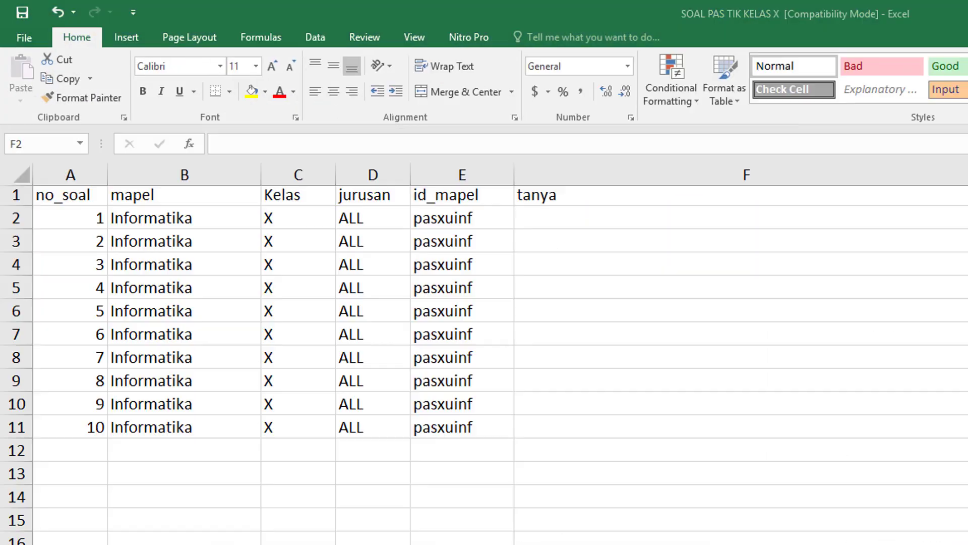
pyautogui.rightClick(593, 222)
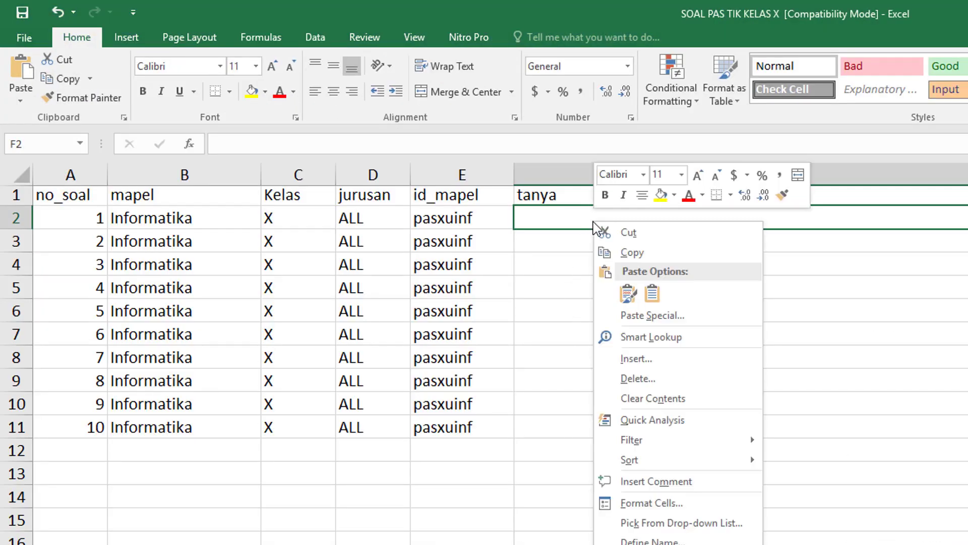
pyautogui.click(629, 293)
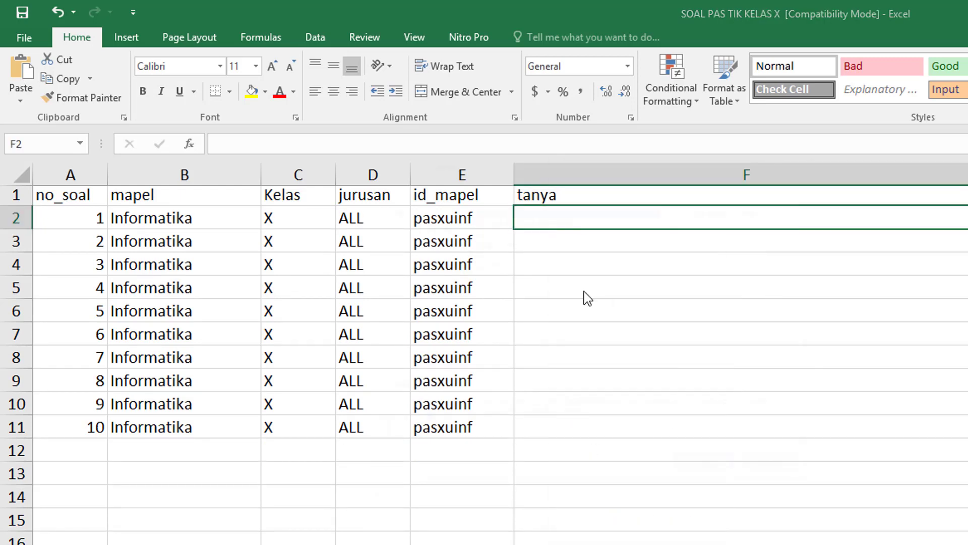
pyautogui.hotkey('ctrl', 'alt', 'v')
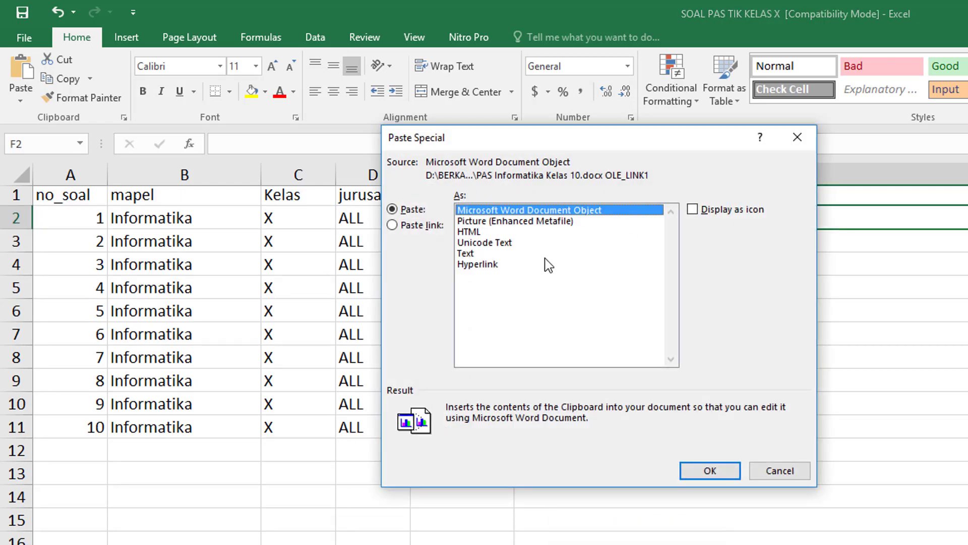
pyautogui.click(521, 253)
pyautogui.press('Return')
pyautogui.click(744, 268)
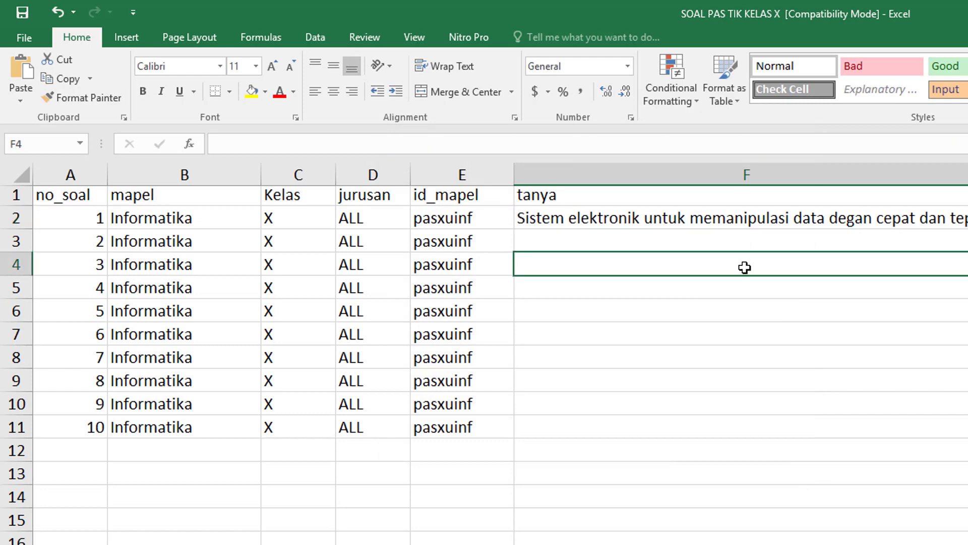
pyautogui.click(766, 218)
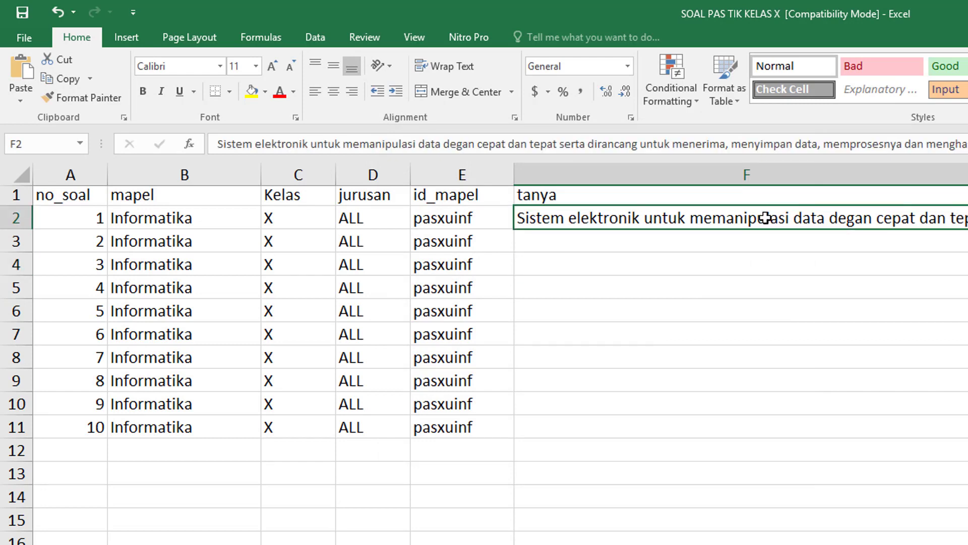
pyautogui.click(715, 288)
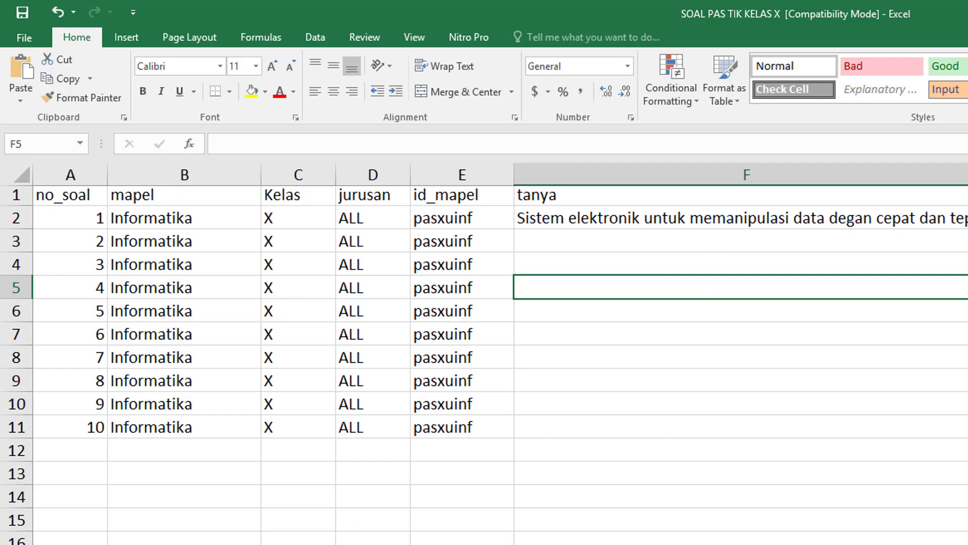
# Step: Make the tanya column F slightly narrower, leaving the long question text on one line
pyautogui.hscroll(3, 499, 353)
pyautogui.hscroll(1, 500, 353)
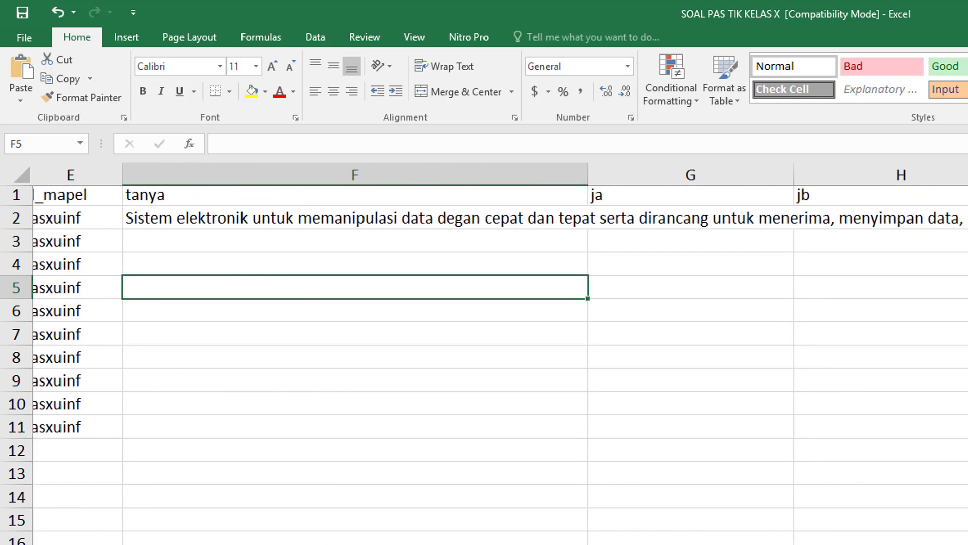
pyautogui.hscroll(3, 500, 353)
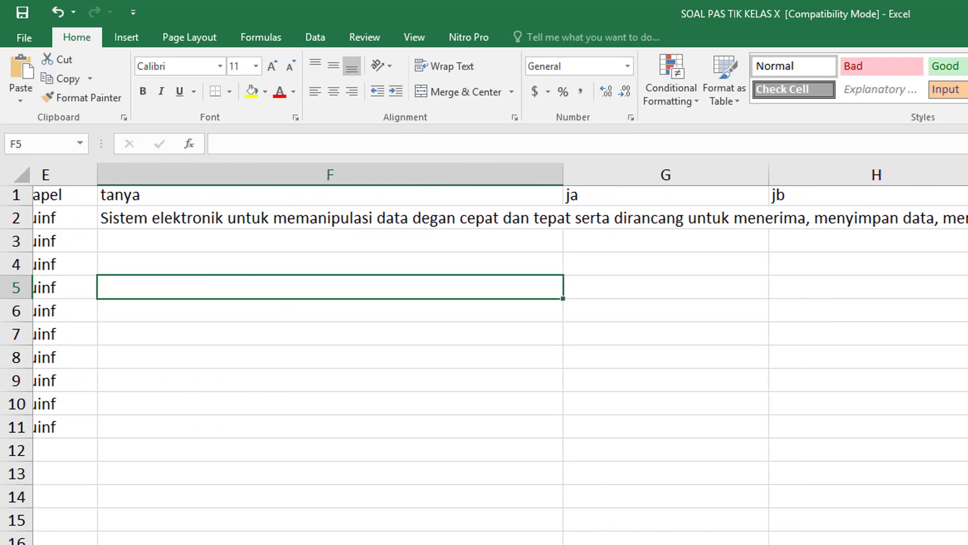
pyautogui.hscroll(-4, 499, 353)
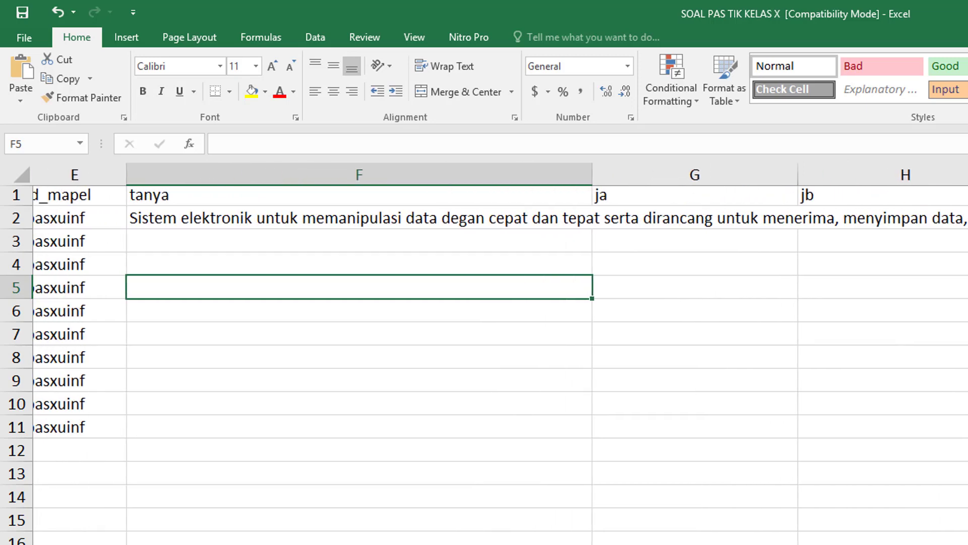
pyautogui.hscroll(-1, 500, 353)
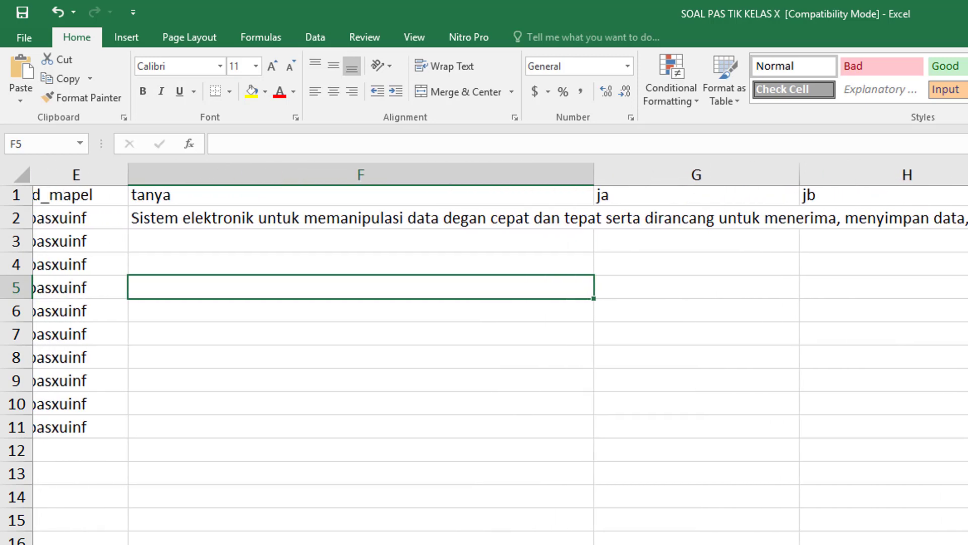
pyautogui.click(552, 220)
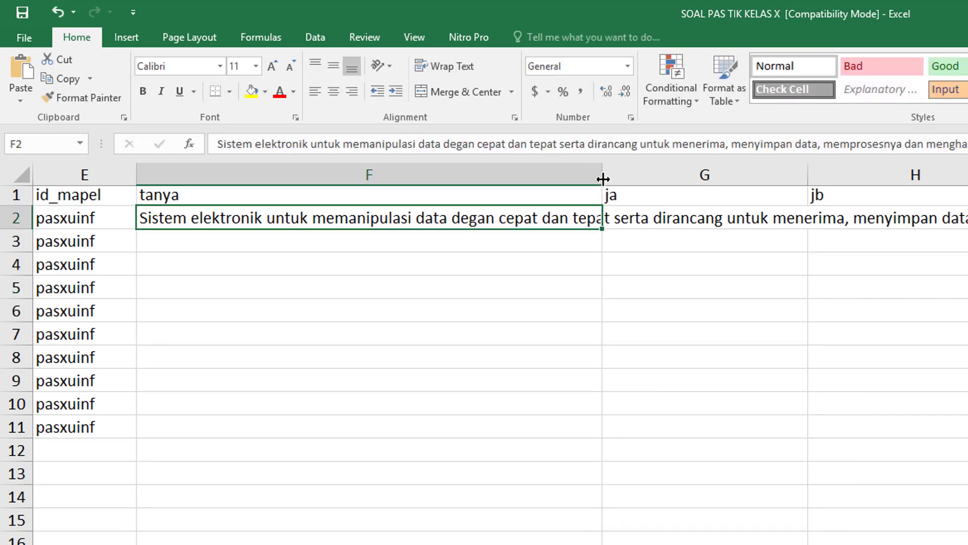
pyautogui.moveTo(601, 174); pyautogui.dragTo(612, 174)
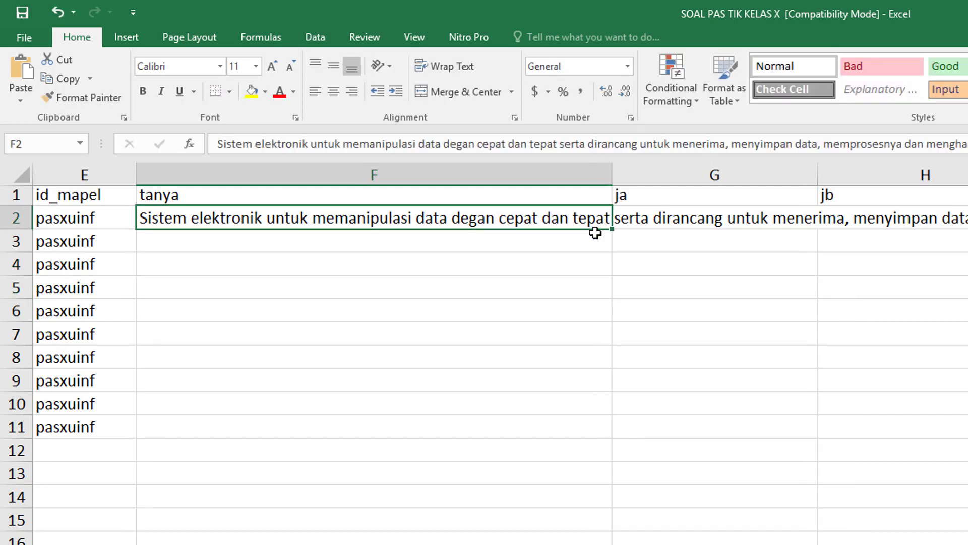
pyautogui.click(966, 218)
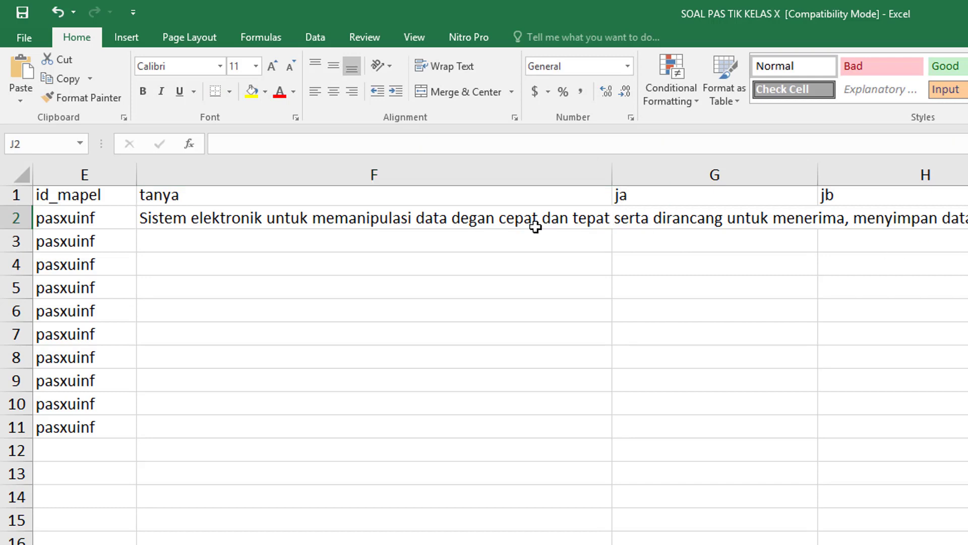
pyautogui.click(255, 218)
pyautogui.moveTo(605, 174); pyautogui.dragTo(550, 174)
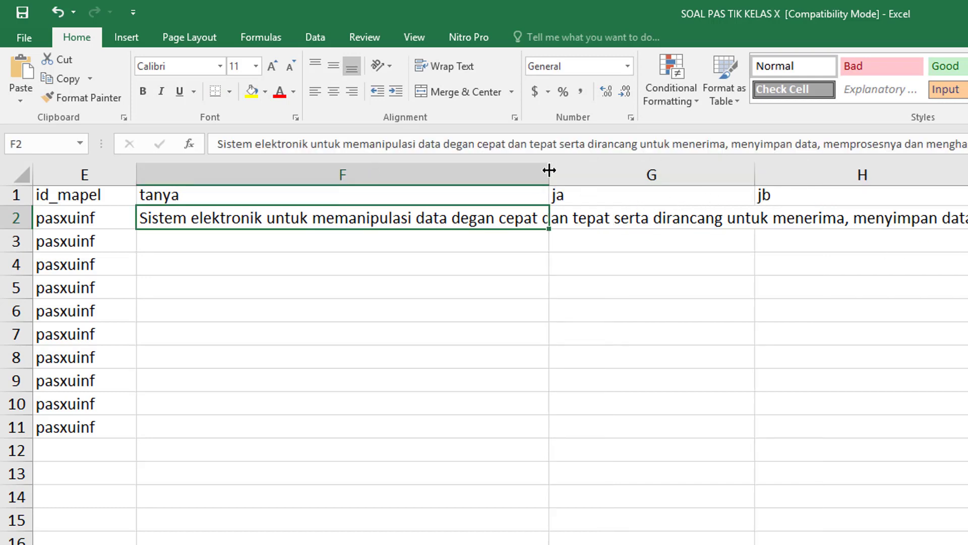
pyautogui.click(656, 329)
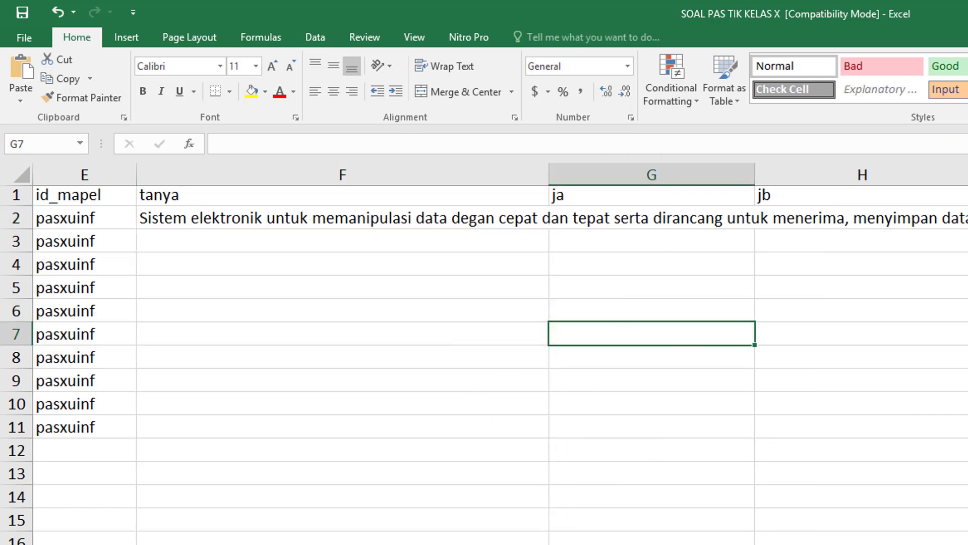
# Step: Copy option a of question 1, Software, from the Word document and paste it as Text into ja cell G2 of the workbook
pyautogui.hotkey('alt', 'Tab')
pyautogui.click(327, 313)
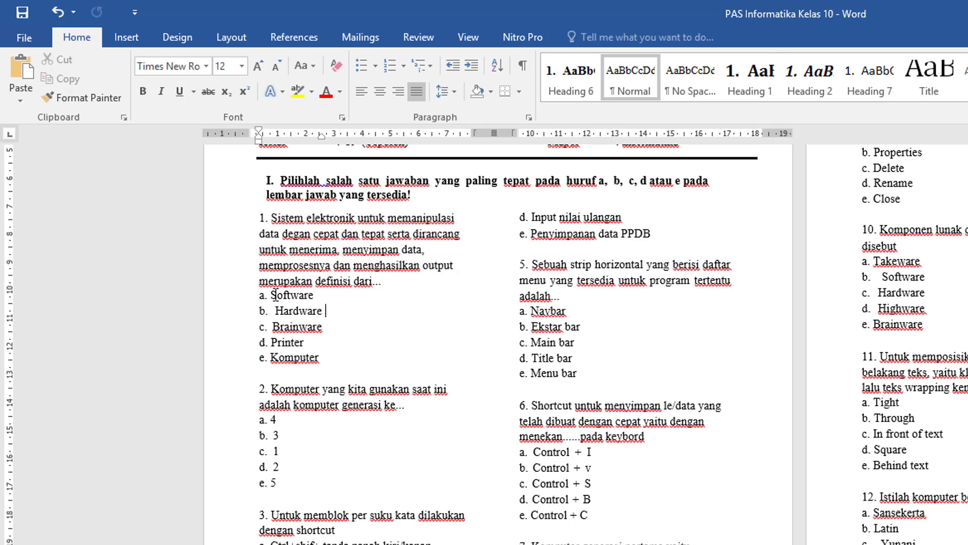
pyautogui.moveTo(273, 294); pyautogui.dragTo(295, 298)
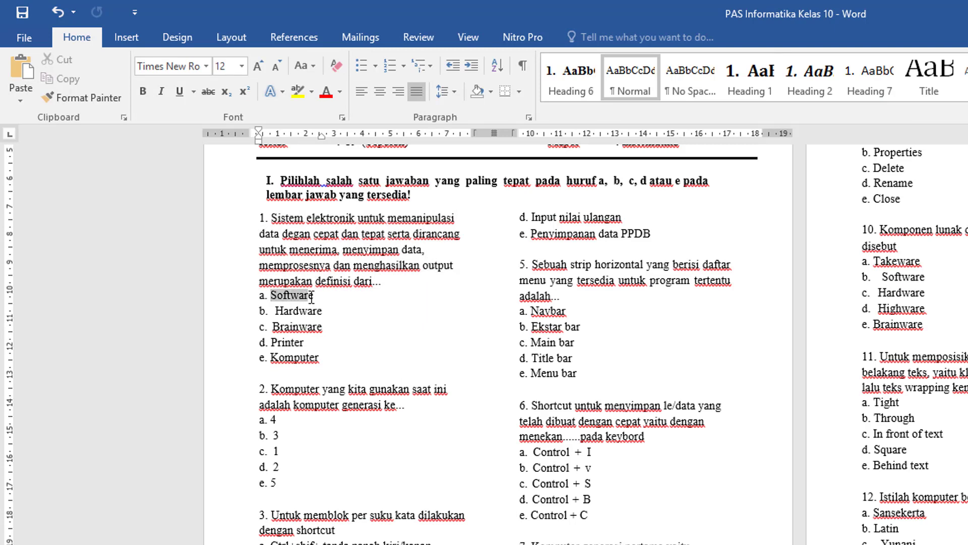
pyautogui.rightClick(313, 298)
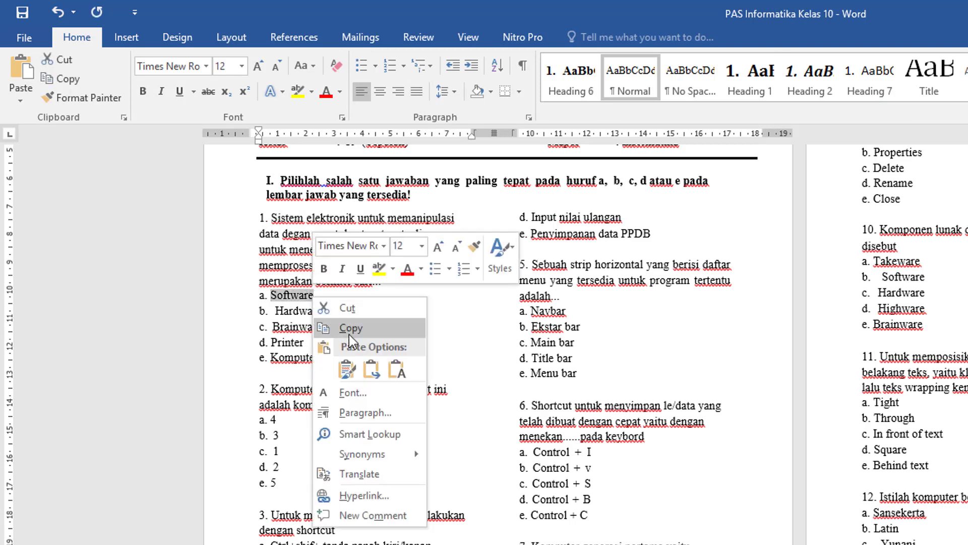
pyautogui.click(349, 329)
pyautogui.hotkey('alt', 'Tab')
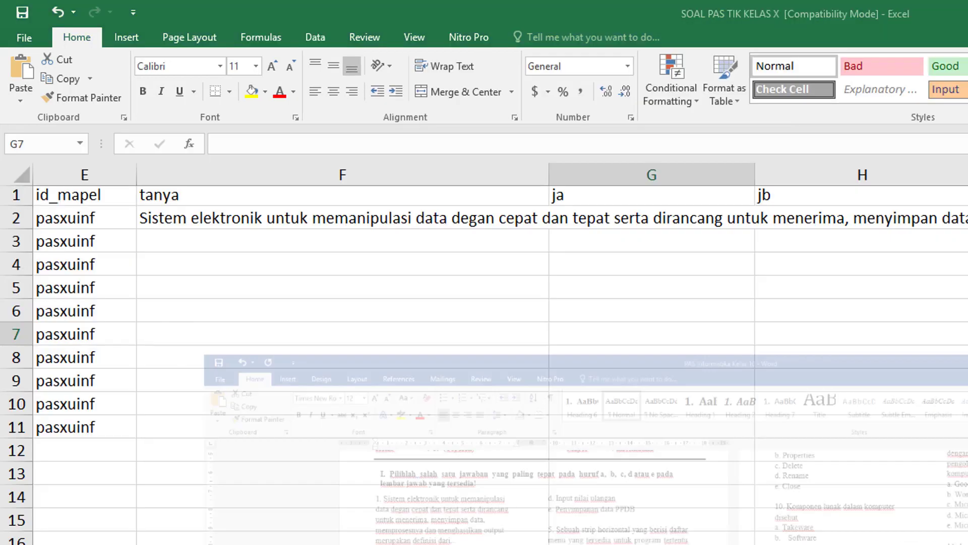
pyautogui.click(545, 244)
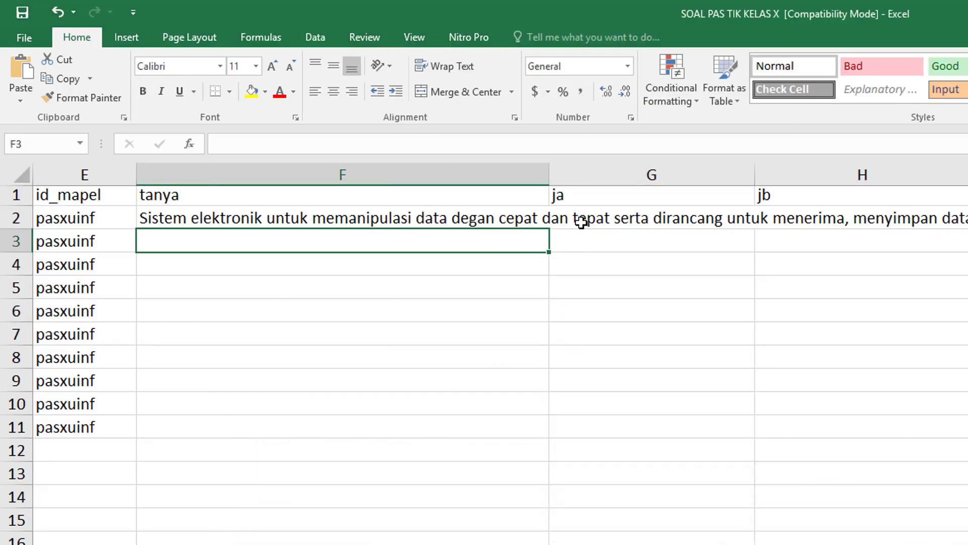
pyautogui.click(586, 221)
pyautogui.rightClick(588, 222)
pyautogui.click(626, 315)
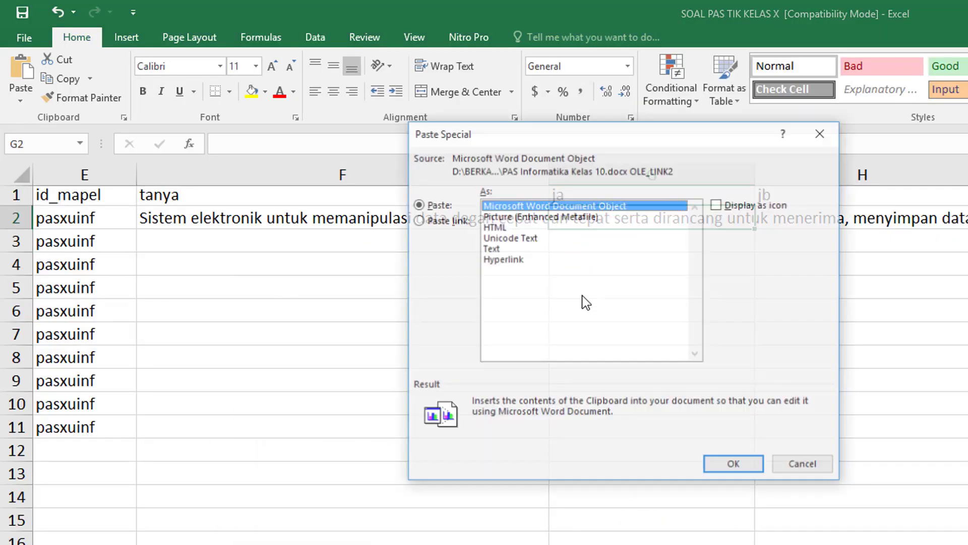
pyautogui.click(570, 249)
pyautogui.press('Return')
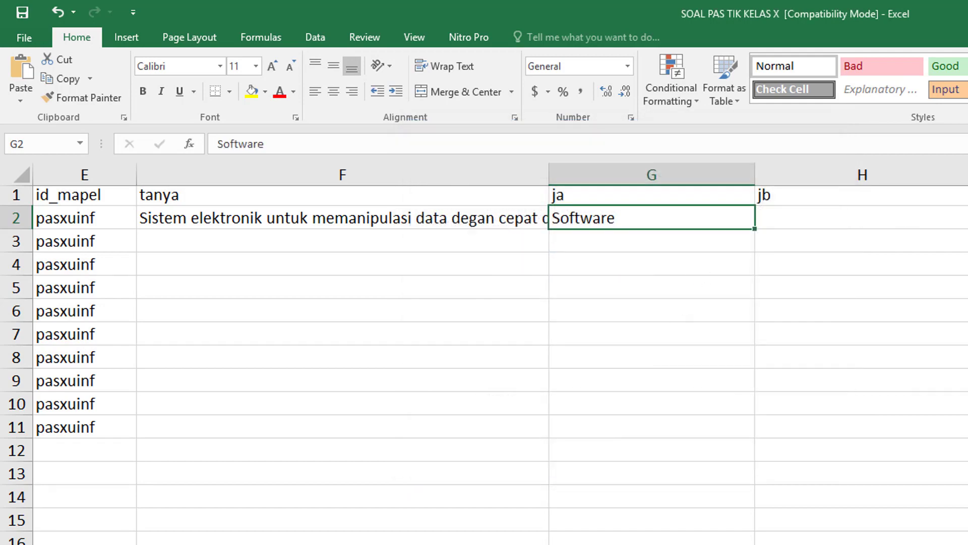
# Step: Copy option b of question 1, Hardware, from the Word document and paste it as Text into jb cell H2 of the workbook
pyautogui.hotkey('alt', 'Tab')
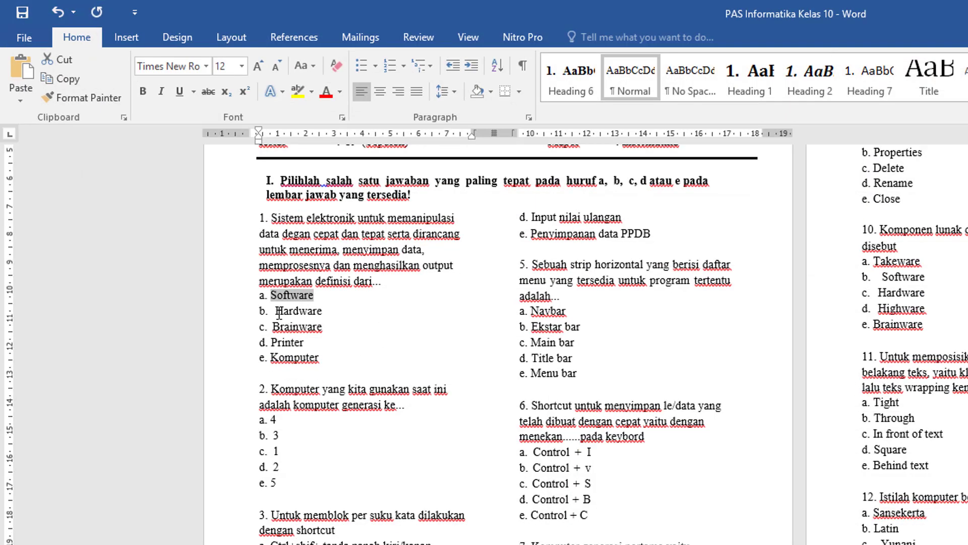
pyautogui.moveTo(277, 312); pyautogui.dragTo(322, 313)
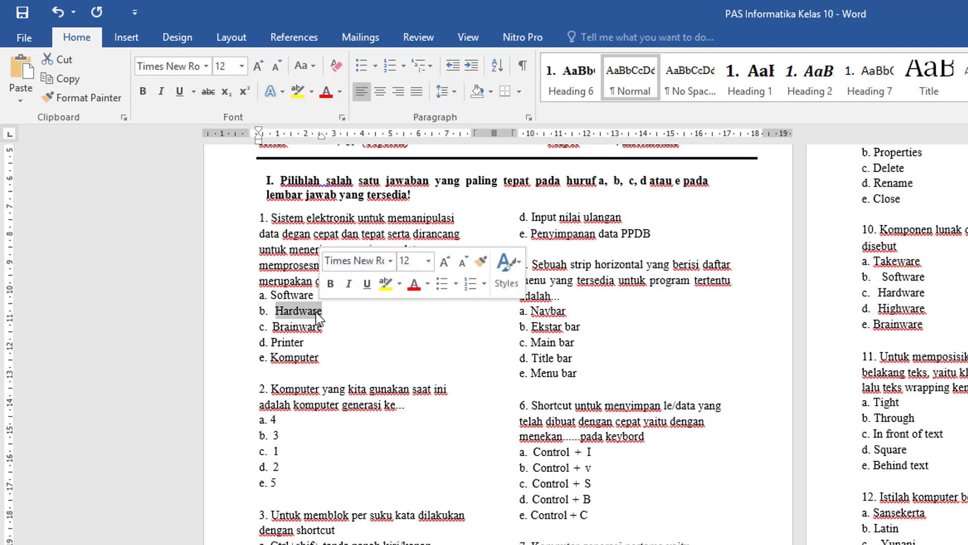
pyautogui.rightClick(322, 312)
pyautogui.click(345, 339)
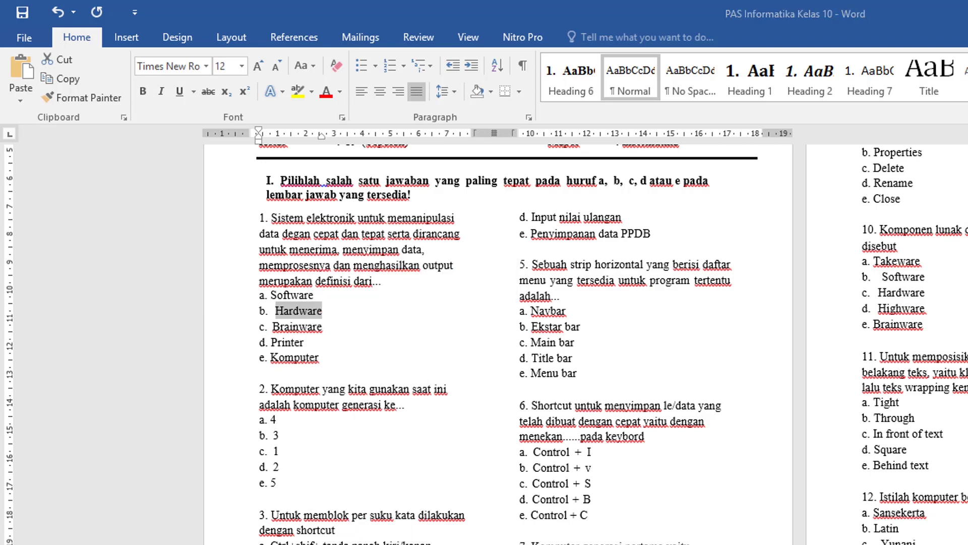
pyautogui.hotkey('alt', 'Tab')
pyautogui.rightClick(810, 217)
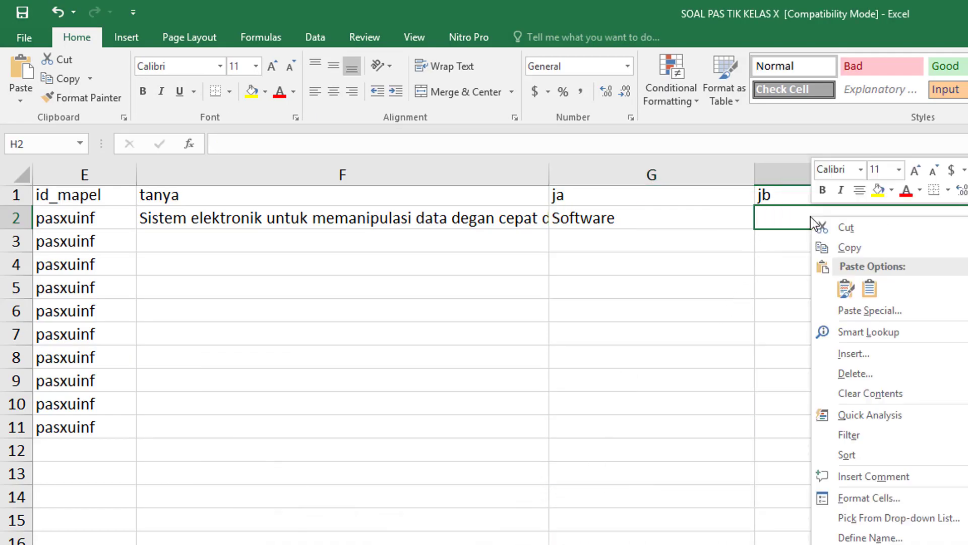
pyautogui.click(864, 312)
pyautogui.click(730, 250)
pyautogui.doubleClick(730, 249)
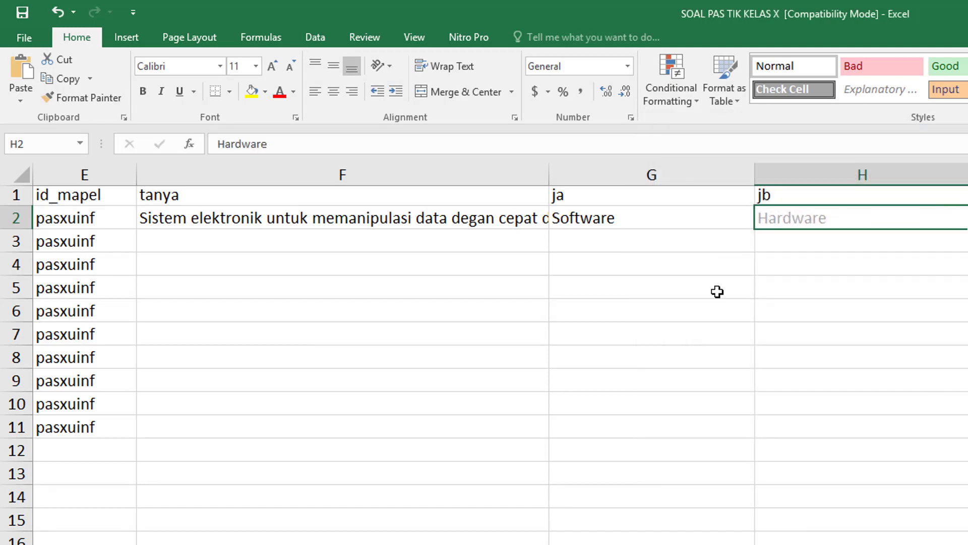
# Step: Switch to the PAS Informatika Kelas 10 document and copy option c of question 1, Brainware
pyautogui.hotkey('alt', 'Tab')
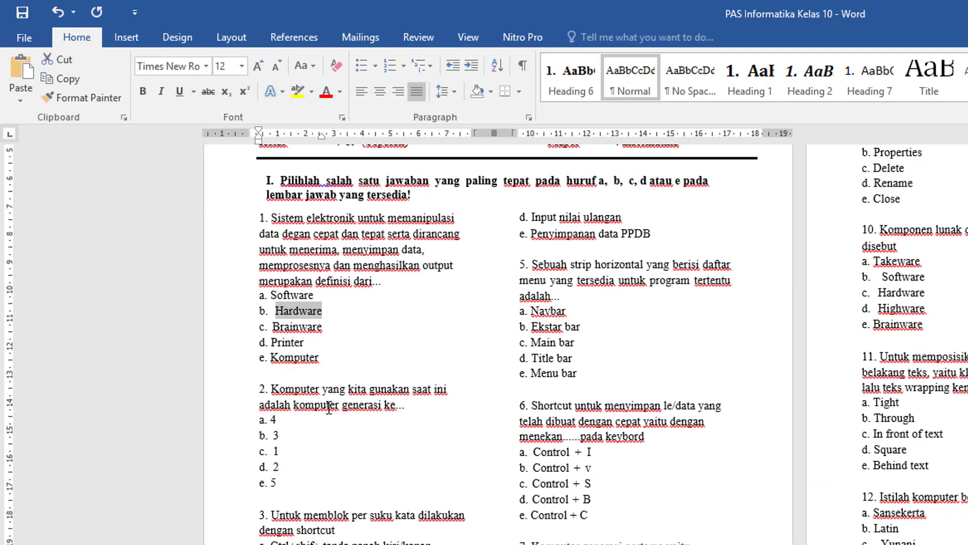
pyautogui.doubleClick(291, 328)
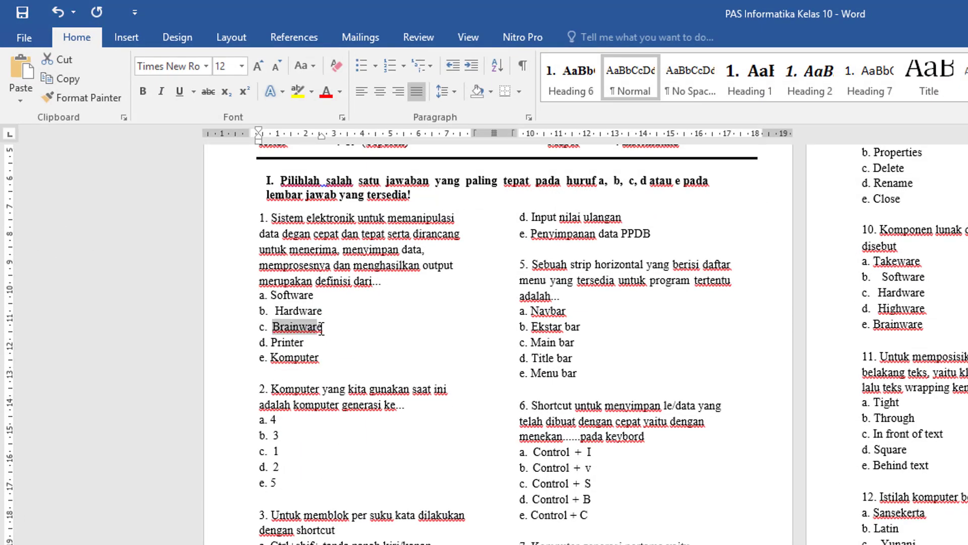
pyautogui.rightClick(321, 328)
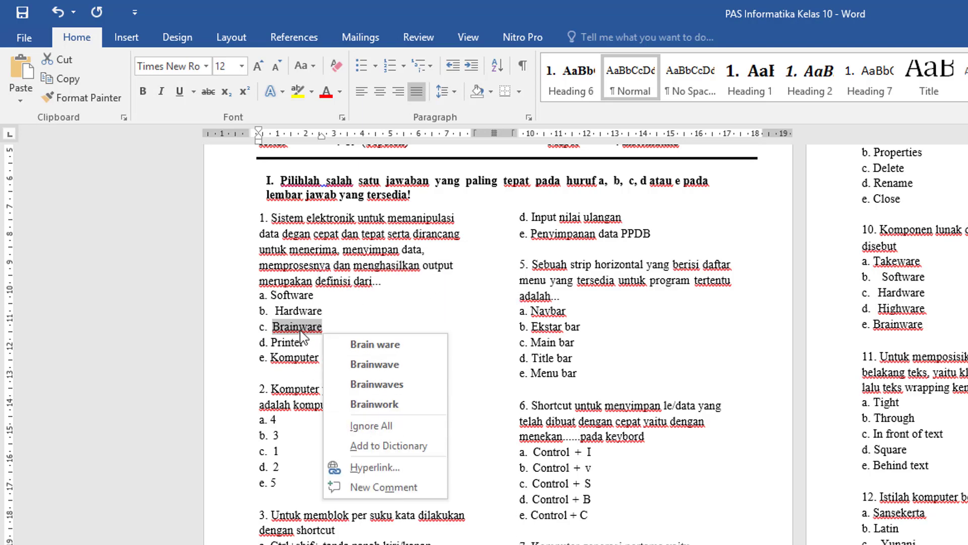
pyautogui.click(300, 330)
pyautogui.press('Menu')
pyautogui.click(279, 328)
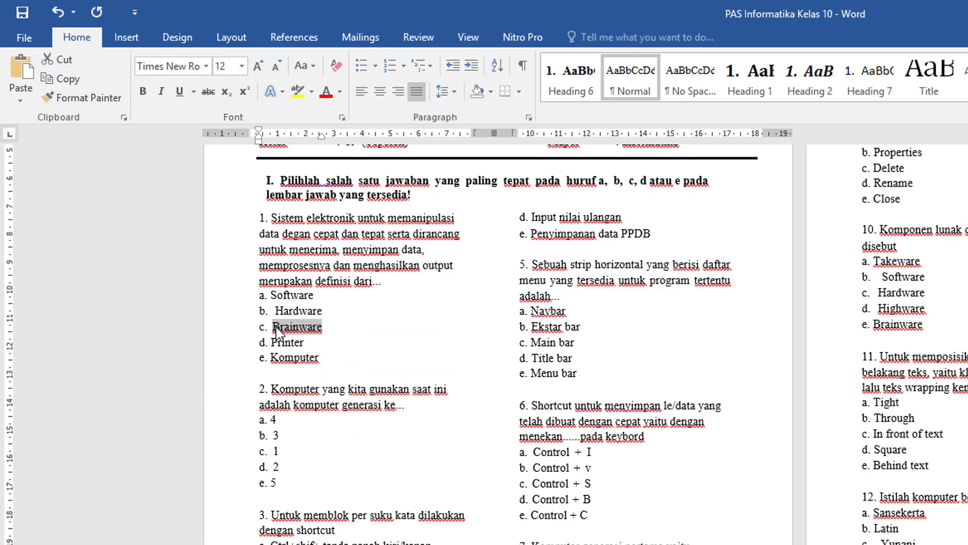
pyautogui.click(276, 329)
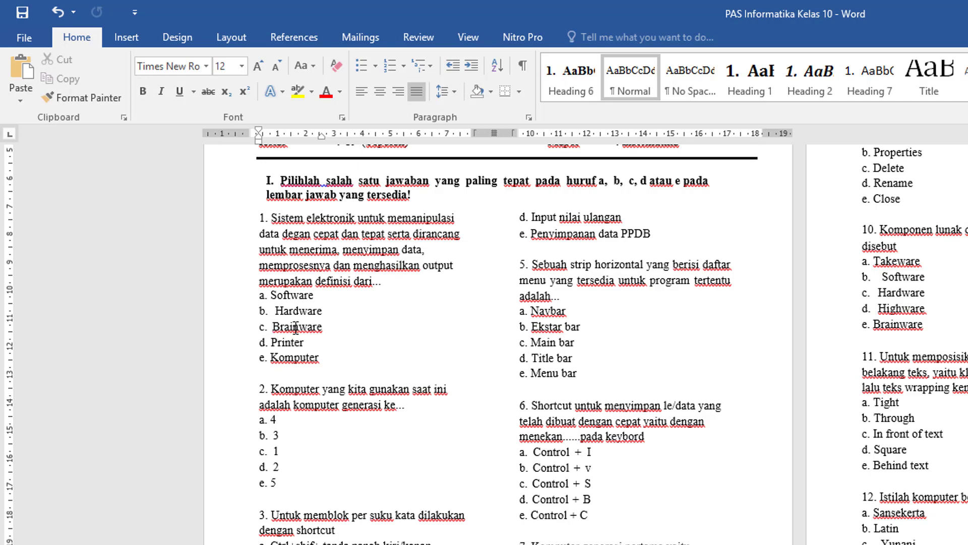
pyautogui.moveTo(296, 328); pyautogui.dragTo(321, 328)
pyautogui.rightClick(323, 332)
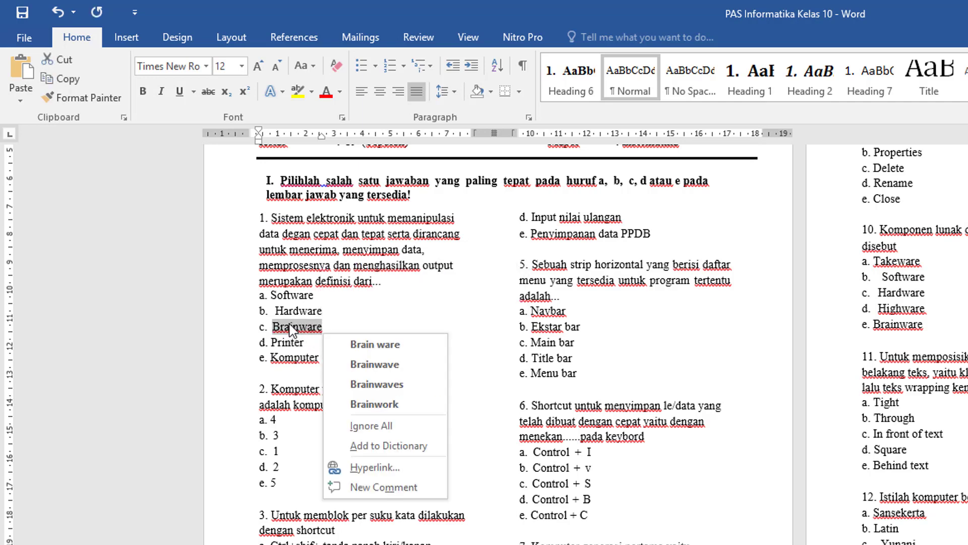
pyautogui.click(313, 333)
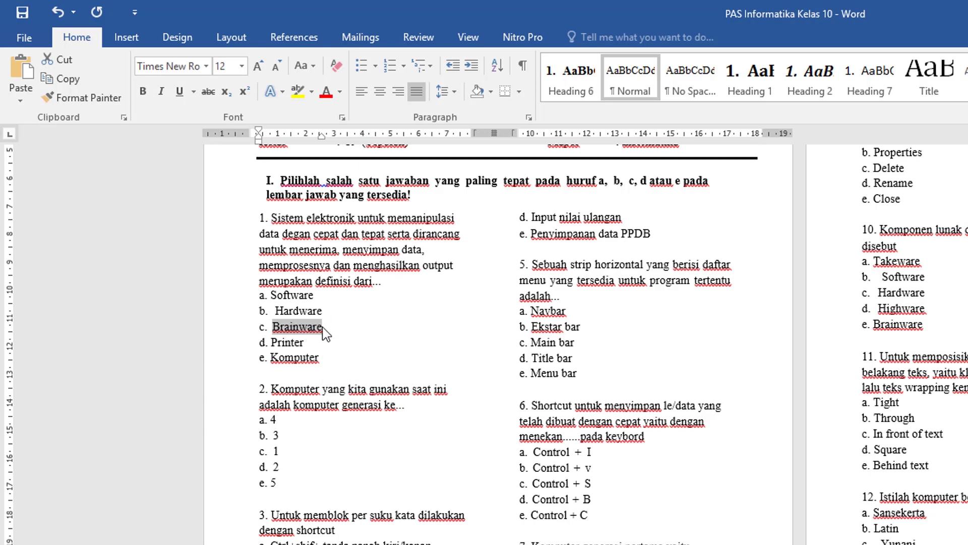
# Step: Switch to the SOAL PAS TIK KELAS X workbook and paste the copied Brainware option as Text into jc cell I2
pyautogui.hotkey('alt', 'Tab')
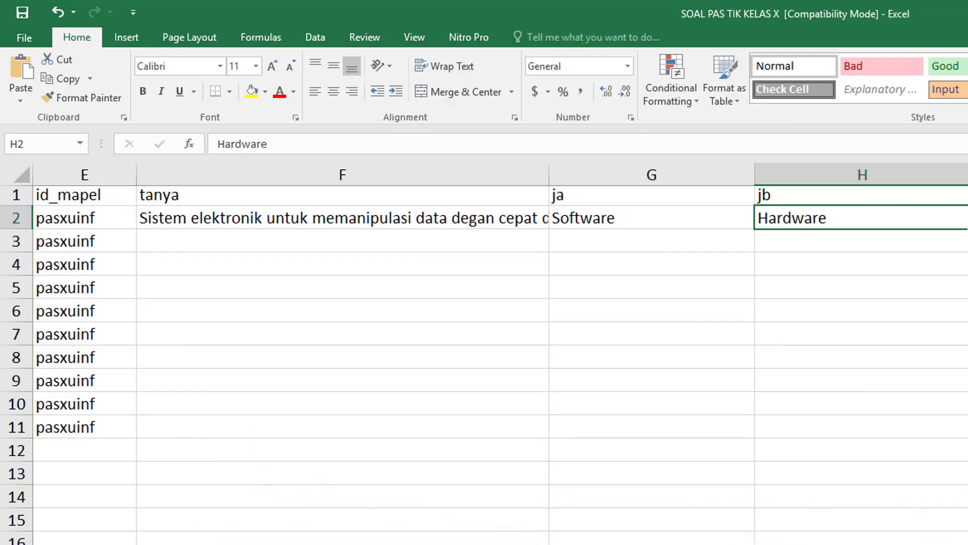
pyautogui.press('Right')
pyautogui.hotkey('ctrl', 'alt', 'v')
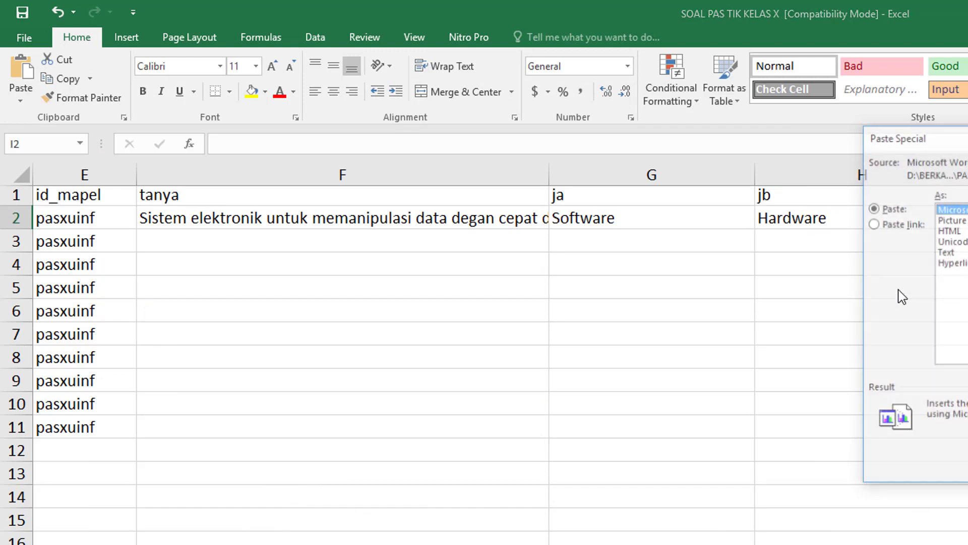
pyautogui.click(944, 257)
pyautogui.press('Return')
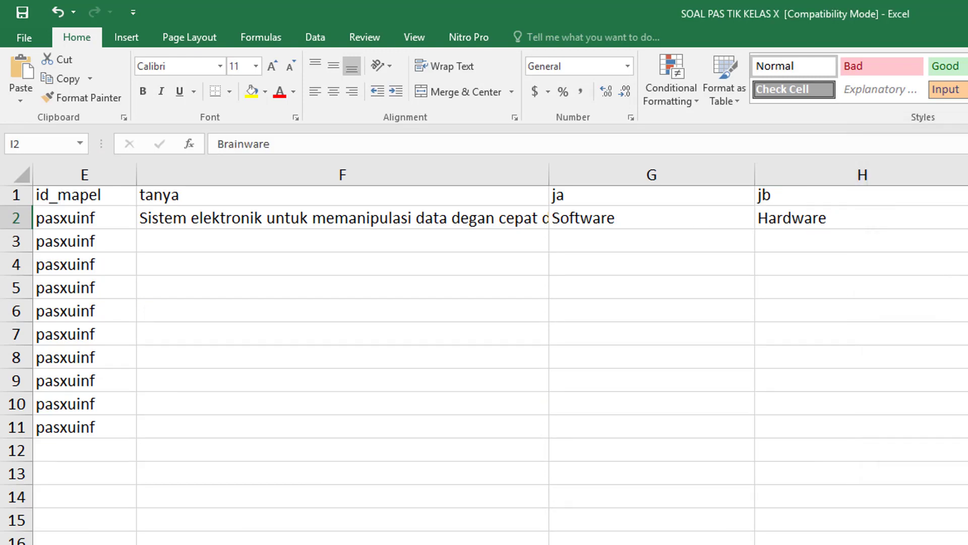
# Step: Copy option d of question 1, Printer, from the Word document and paste it into jd cell J2 of the workbook
pyautogui.hotkey('alt', 'Tab')
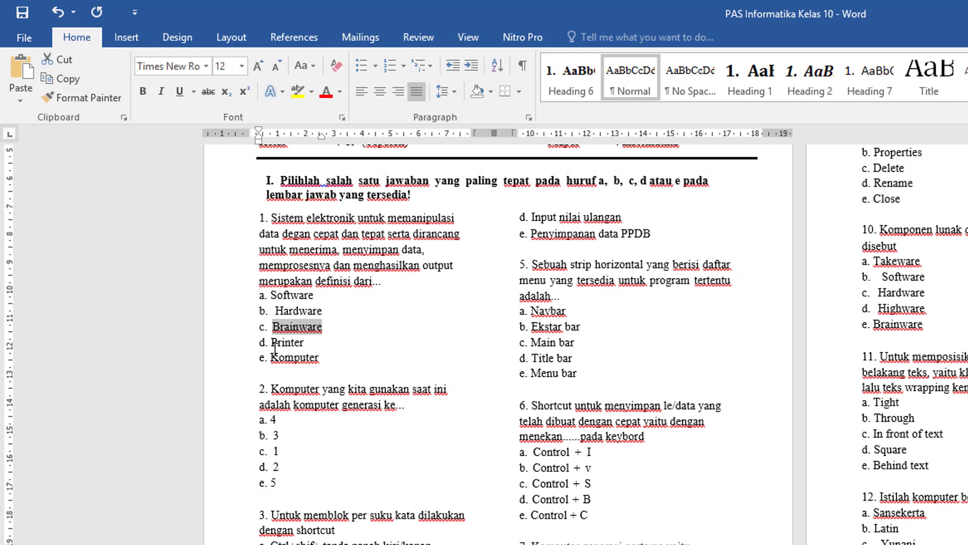
pyautogui.moveTo(273, 345); pyautogui.dragTo(309, 343)
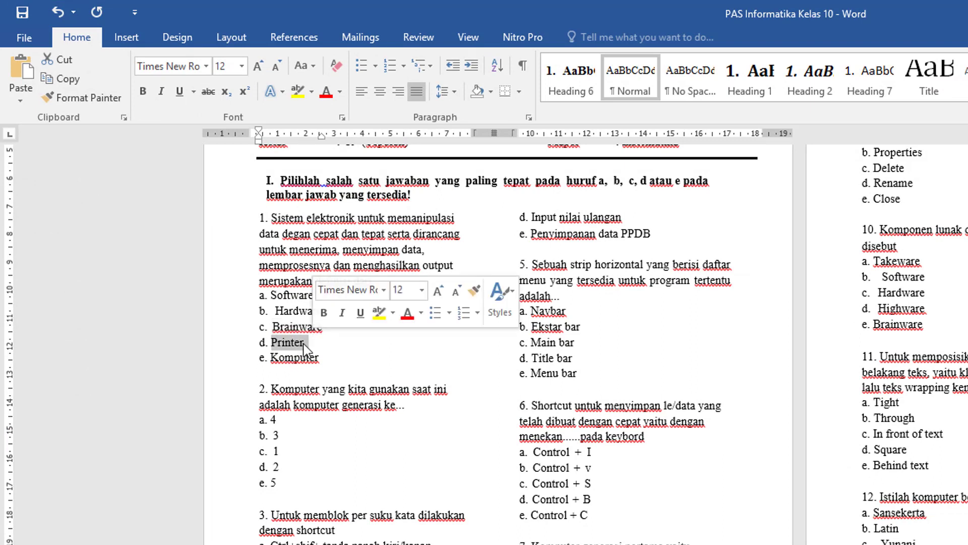
pyautogui.rightClick(304, 343)
pyautogui.click(372, 376)
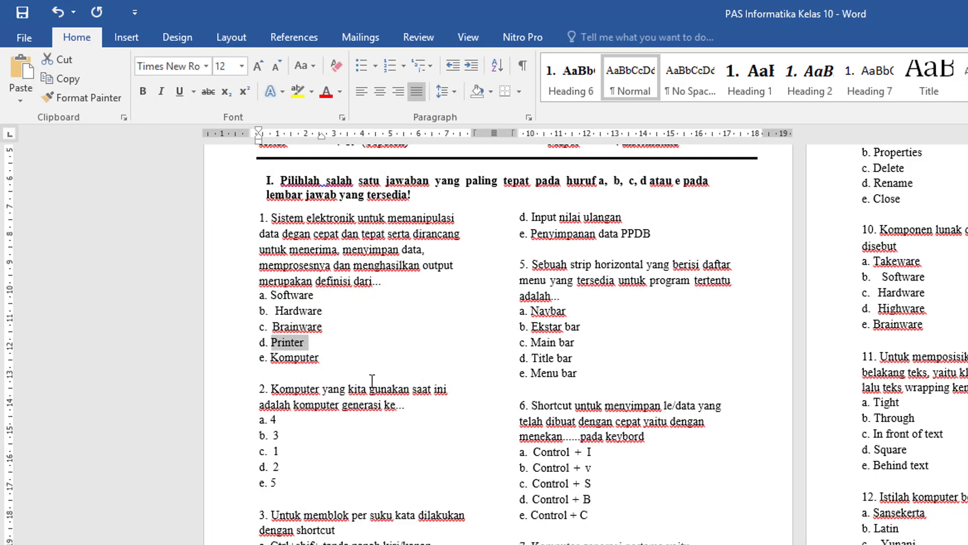
pyautogui.hotkey('alt', 'Tab')
pyautogui.press('Tab')
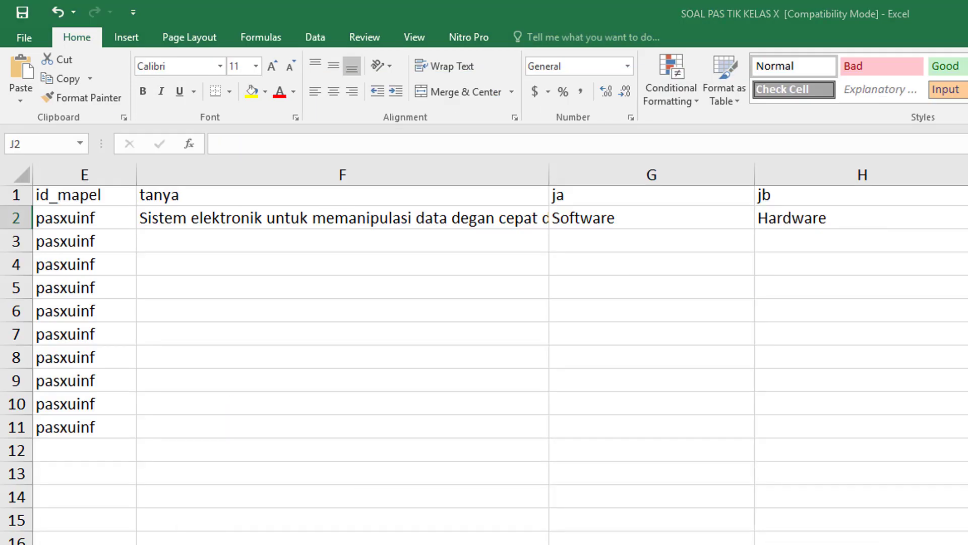
pyautogui.hotkey('ctrl', 'v')
# Step: Copy option e of question 1, Komputer, from the Word document and paste it into je cell K2 of the workbook
pyautogui.hotkey('alt', 'Tab')
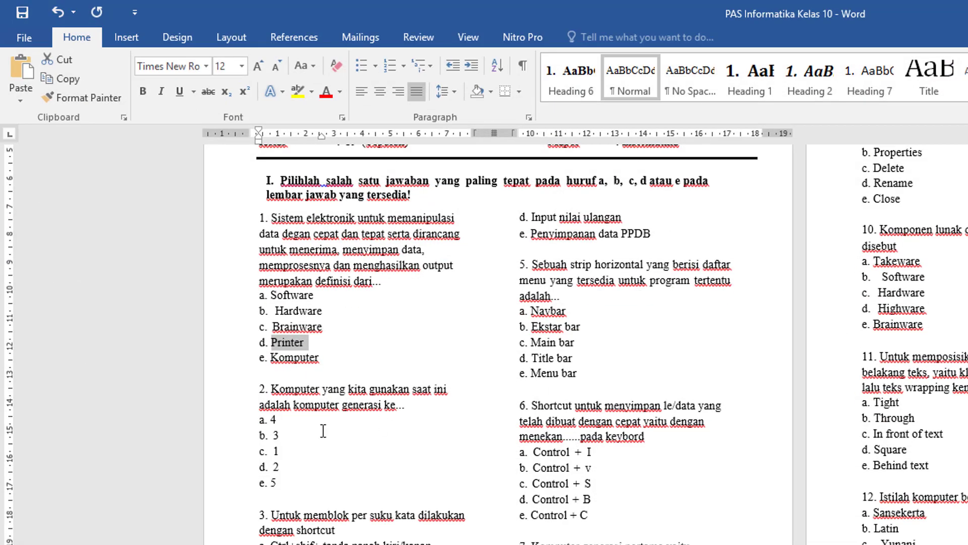
pyautogui.moveTo(274, 362); pyautogui.dragTo(321, 359)
pyautogui.rightClick(322, 362)
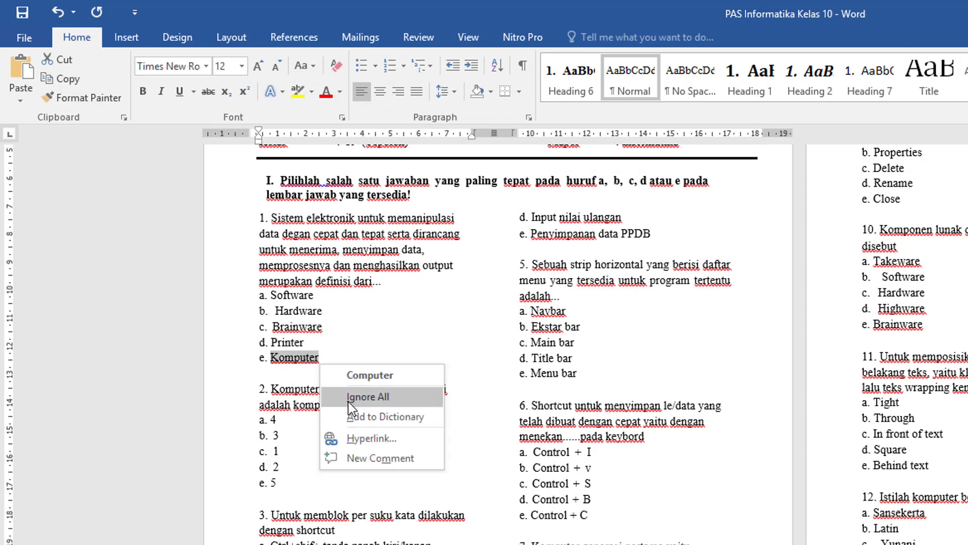
pyautogui.click(325, 359)
pyautogui.doubleClick(276, 363)
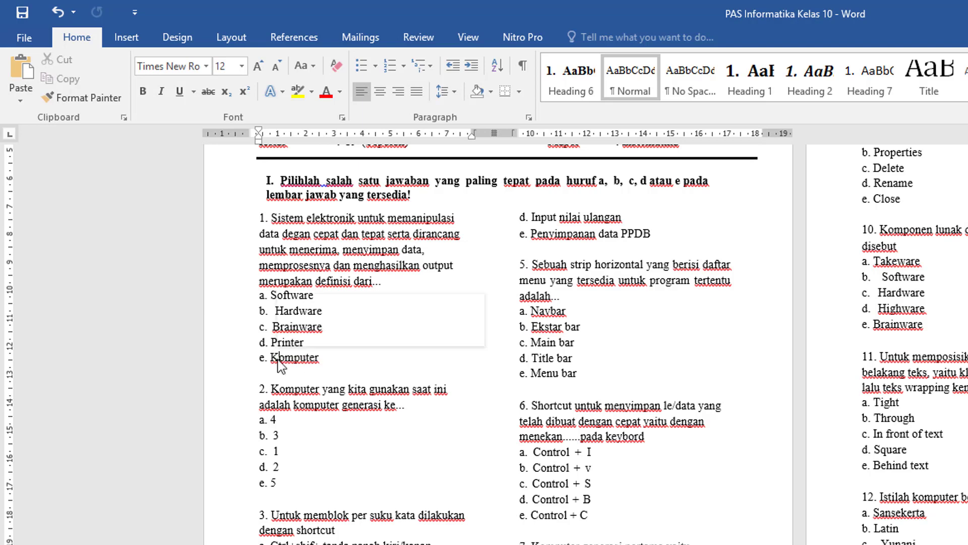
pyautogui.click(275, 359)
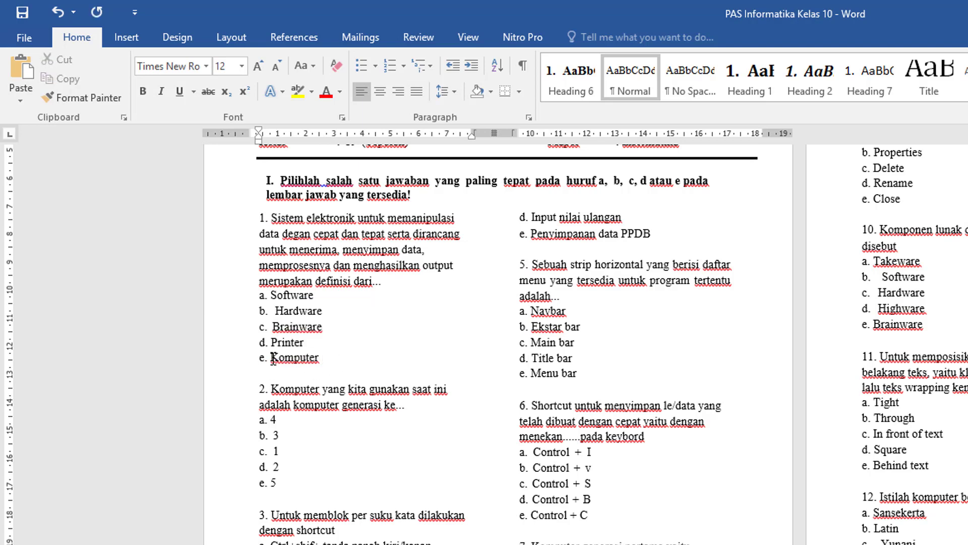
pyautogui.moveTo(273, 358); pyautogui.dragTo(331, 359)
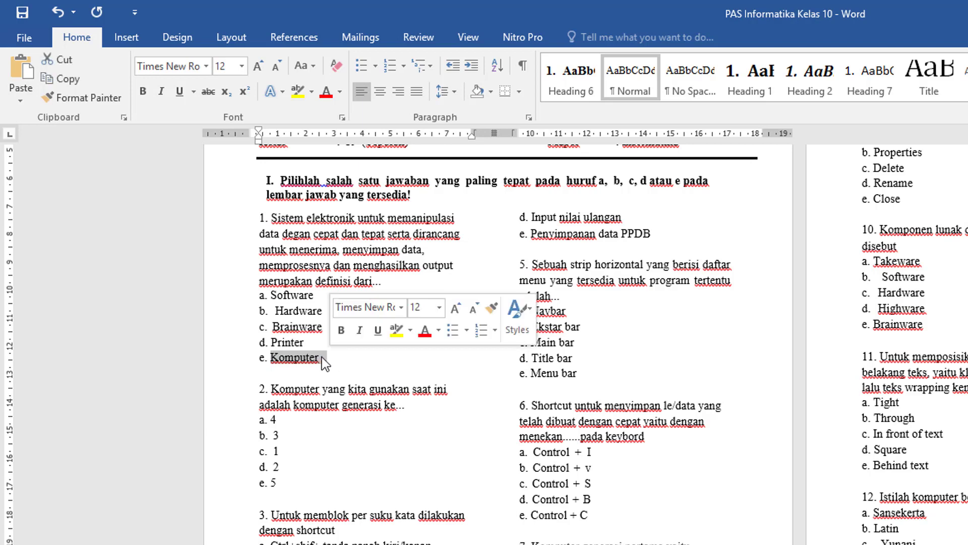
pyautogui.rightClick(324, 362)
pyautogui.click(361, 389)
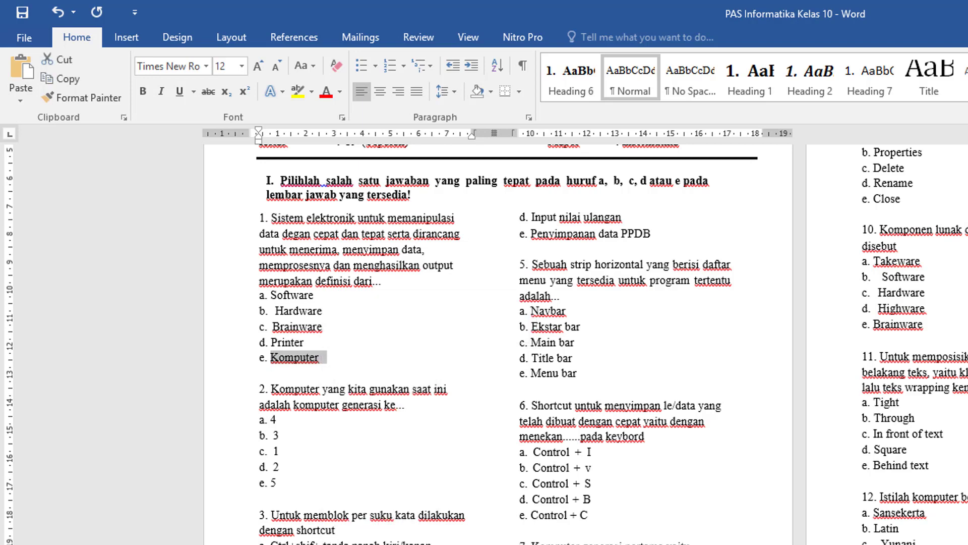
pyautogui.hotkey('alt', 'Tab')
pyautogui.press('Right')
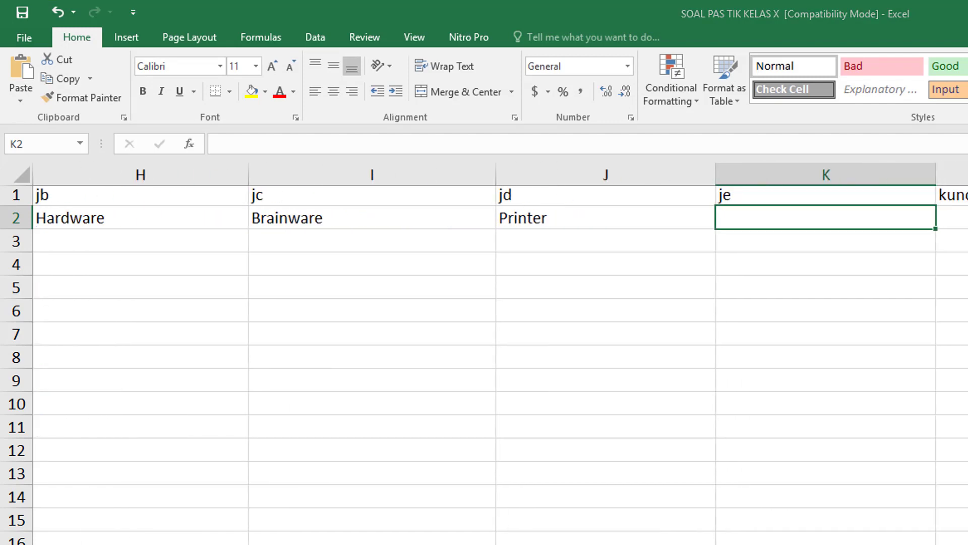
pyautogui.hotkey('ctrl', 'v')
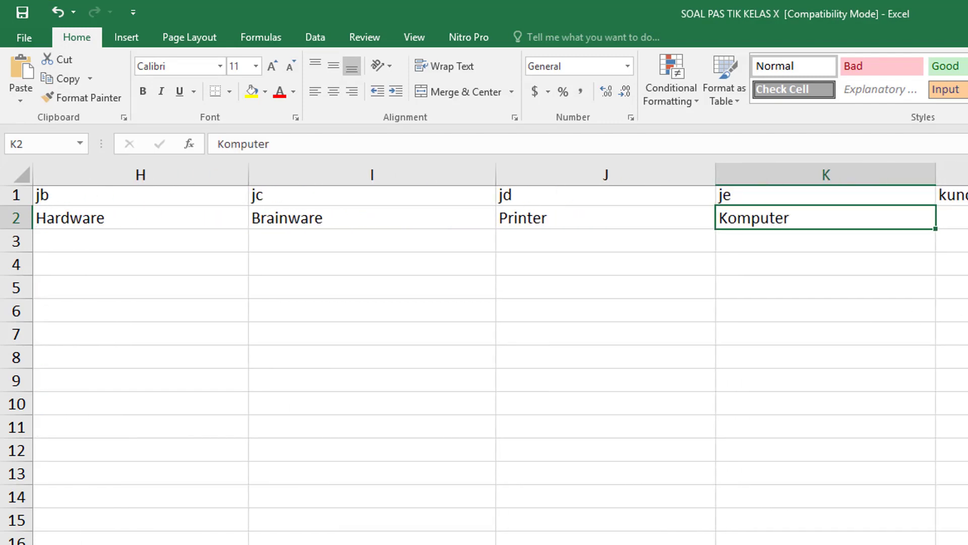
# Step: Enter A as the answer key of question 1 in kunci cell L2
pyautogui.hotkey('alt', 'Tab')
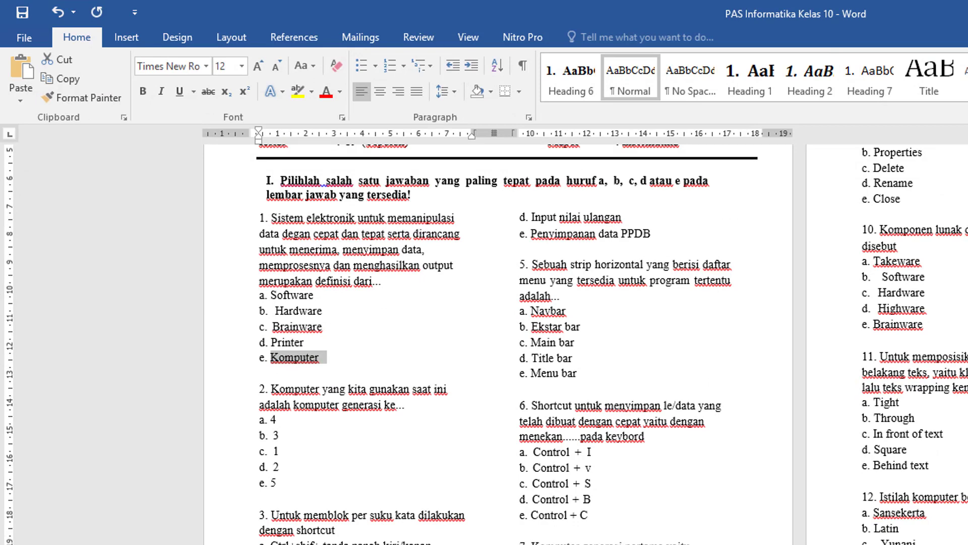
pyautogui.hotkey('alt', 'Tab')
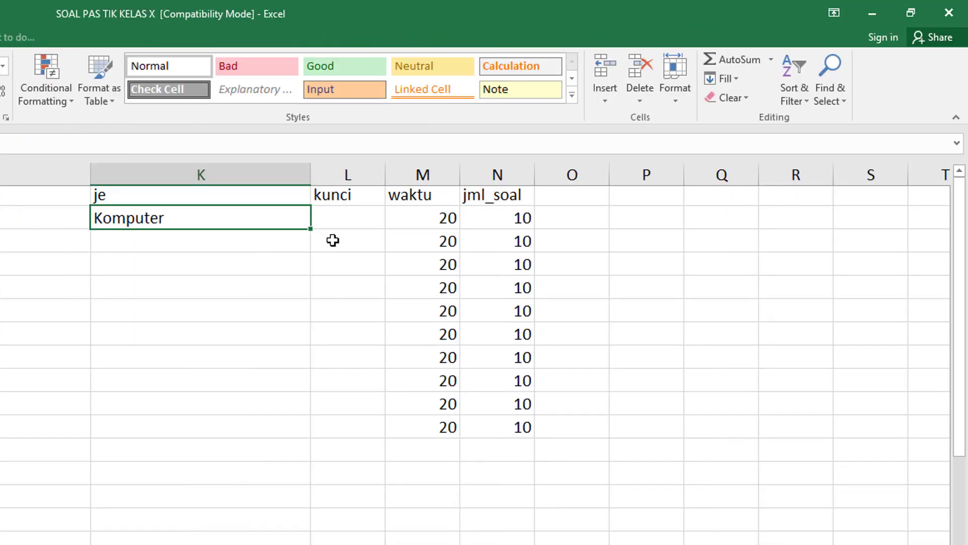
pyautogui.click(347, 226)
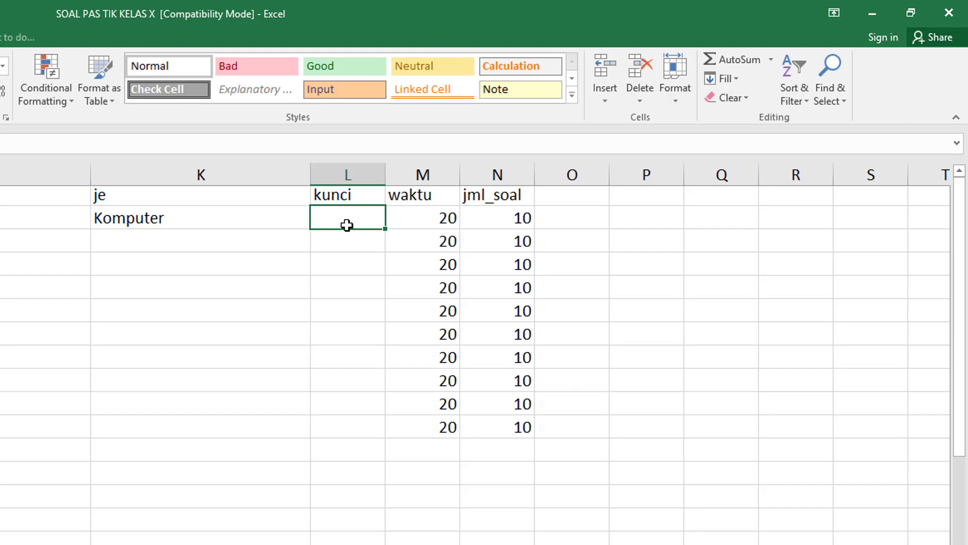
pyautogui.write('A')
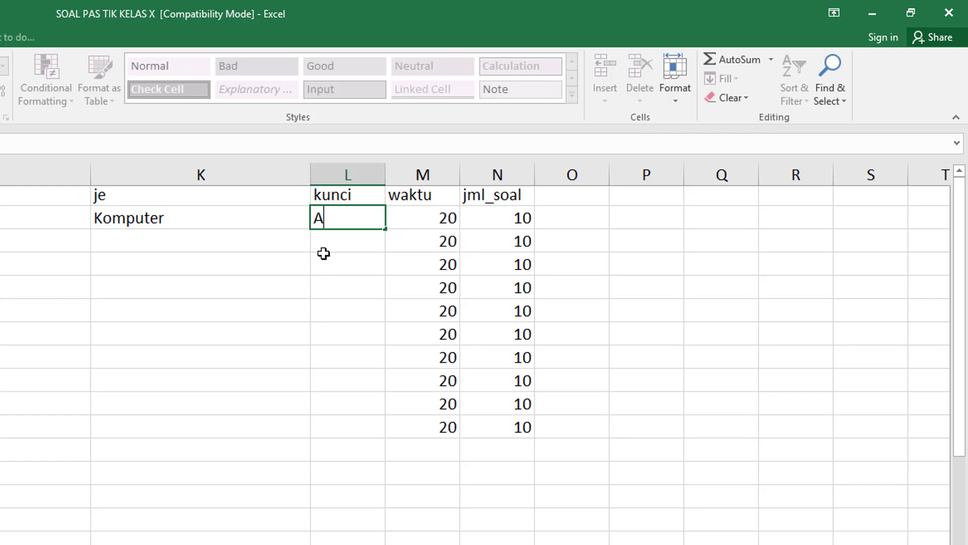
pyautogui.press('Return')
pyautogui.click(349, 216)
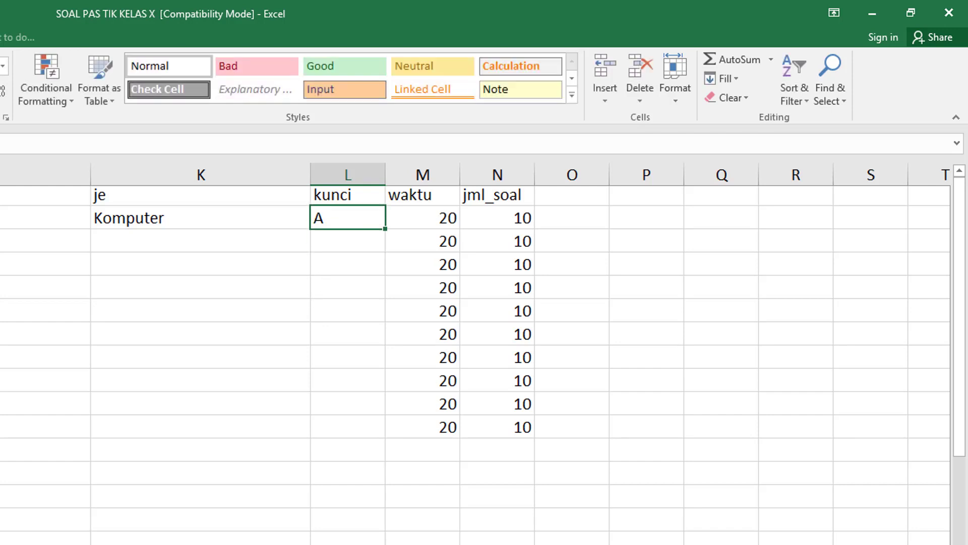
# Step: Dismiss the Internet Download Manager warning and cancel its registration form
pyautogui.moveTo(781, 507); pyautogui.dragTo(613, 527)
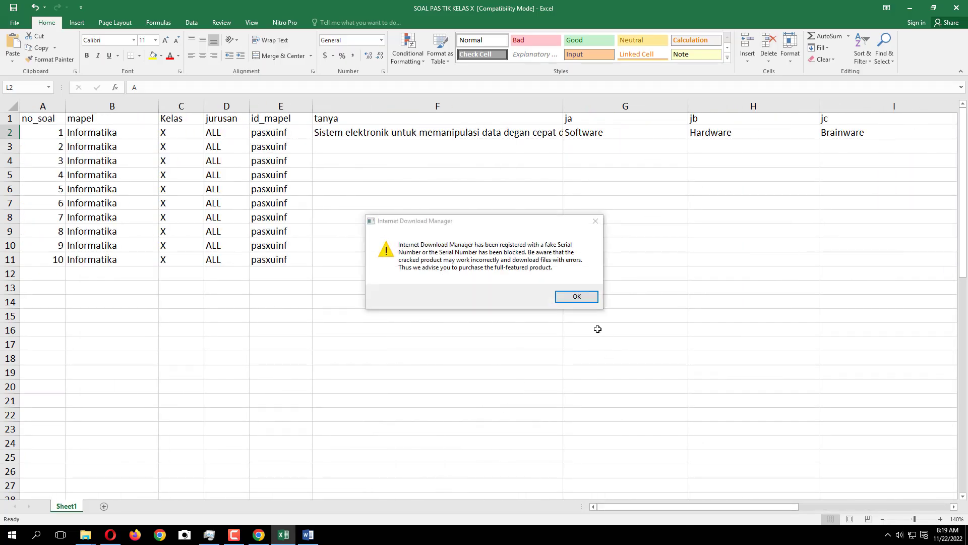
pyautogui.click(576, 296)
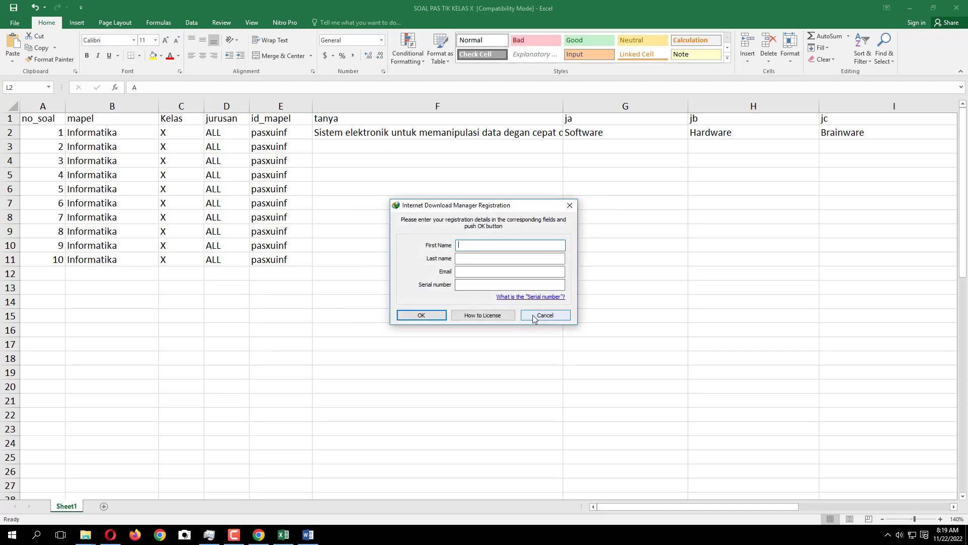
pyautogui.click(534, 317)
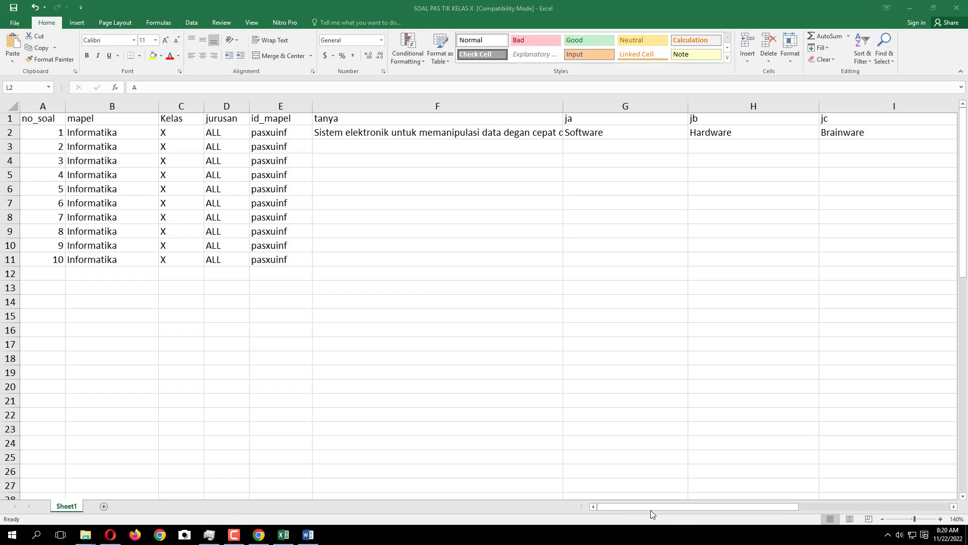
# Step: Copy the text of question 2, without its number, from the Word document into tanya cell F3 of the workbook
pyautogui.click(308, 534)
pyautogui.moveTo(166, 236); pyautogui.dragTo(266, 249)
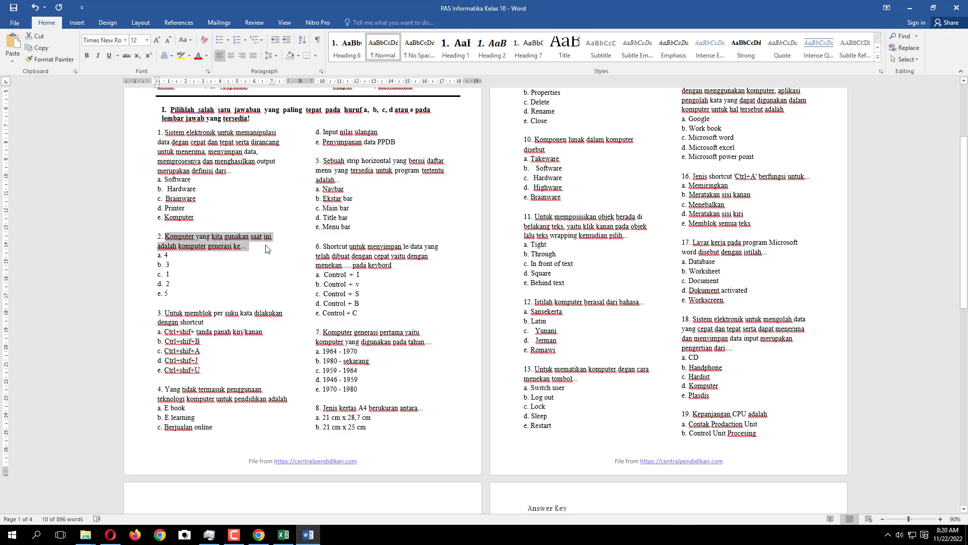
pyautogui.hotkey('ctrl', 'c')
pyautogui.hotkey('alt', 'Tab')
pyautogui.hotkey('ctrl', 'v')
# Step: Enter the options of question 2 in cells G3 to K3 as 3, 4, 5, 1 and 2
pyautogui.press('Tab')
pyautogui.write('3')
pyautogui.press('Tab')
pyautogui.write('4')
pyautogui.press('Tab')
pyautogui.write('5')
pyautogui.press('Tab')
pyautogui.write('1')
pyautogui.press('Tab')
pyautogui.write('2')
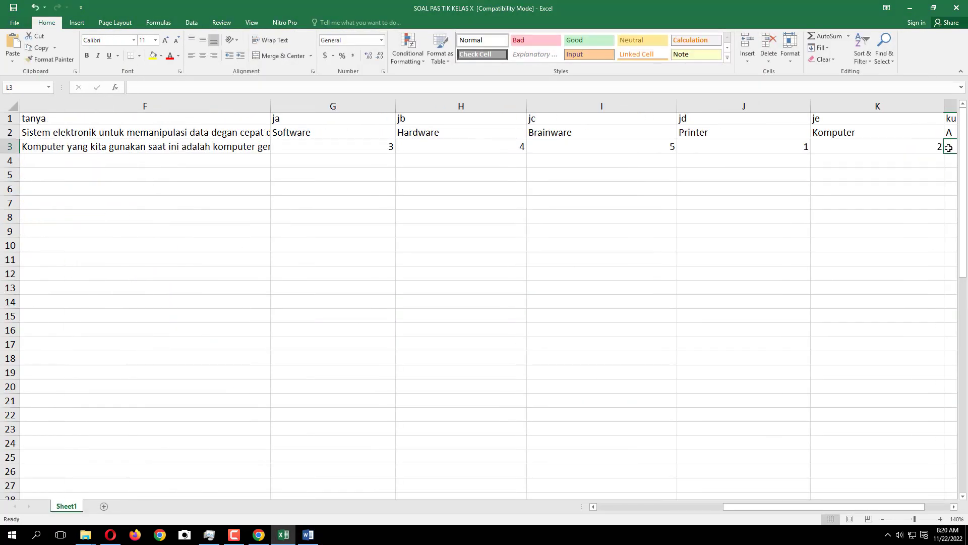
# Step: Copy question 3 and its option a from the Word document into tanya cell F4 and ja cell G4 of the workbook
pyautogui.click(310, 534)
pyautogui.hotkey('ctrl', 'c')
pyautogui.click(283, 535)
pyautogui.moveTo(165, 314); pyautogui.dragTo(263, 331)
pyautogui.click(283, 535)
pyautogui.rightClick(575, 160)
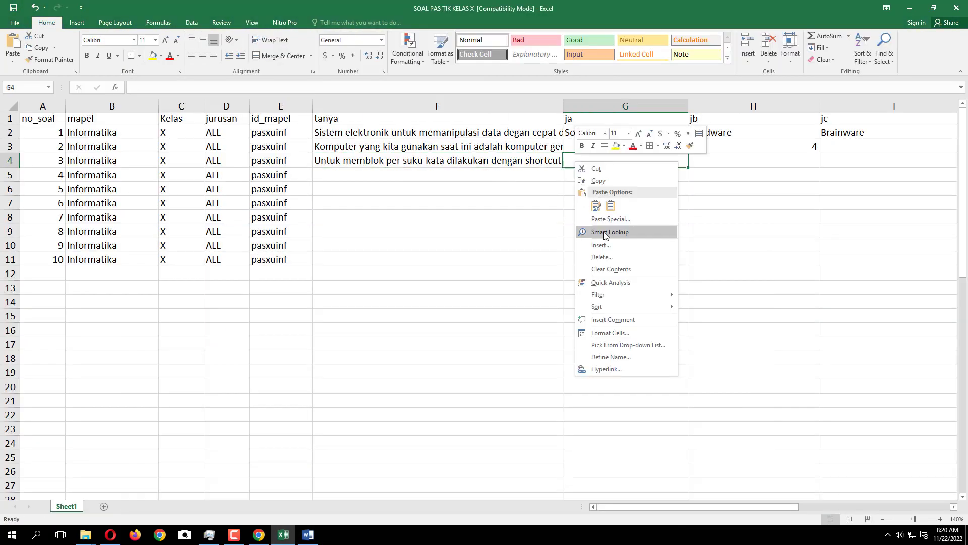
pyautogui.click(612, 206)
# Step: Copy question 3's options Ctrl+shif+B, Ctrl+shif+A, Ctrl+shif+J and Ctrl+shif+U from the Word document into workbook cells H4 to K4
pyautogui.click(308, 535)
pyautogui.moveTo(165, 342); pyautogui.dragTo(199, 360)
pyautogui.click(283, 534)
pyautogui.click(308, 535)
pyautogui.hotkey('ctrl', 'c')
pyautogui.click(283, 534)
pyautogui.hotkey('ctrl', 'alt', 'v')
pyautogui.press('Return')
pyautogui.press('Tab')
pyautogui.click(308, 534)
pyautogui.hotkey('ctrl', 'c')
pyautogui.hotkey('alt', 'Tab')
pyautogui.hotkey('ctrl', 'v')
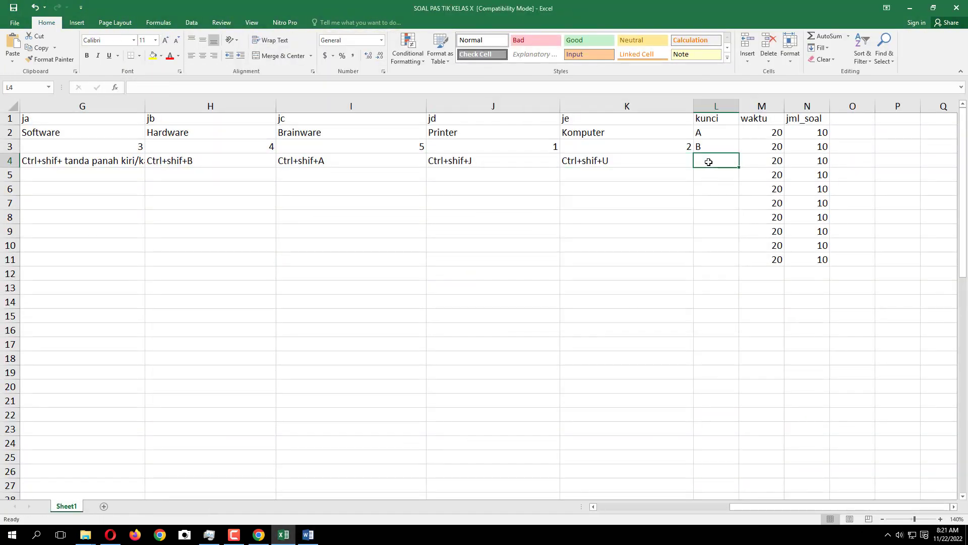
# Step: Copy question 4 and its option E book from the Word document into tanya cell F5 and ja cell G5 of the workbook
pyautogui.hotkey('alt', 'Tab')
pyautogui.hotkey('alt', 'Tab')
pyautogui.hotkey('alt', 'Tab')
pyautogui.moveTo(165, 389); pyautogui.dragTo(287, 398)
pyautogui.hotkey('ctrl', 'c')
pyautogui.hotkey('alt', 'Tab')
pyautogui.hotkey('ctrl', 'alt', 'v')
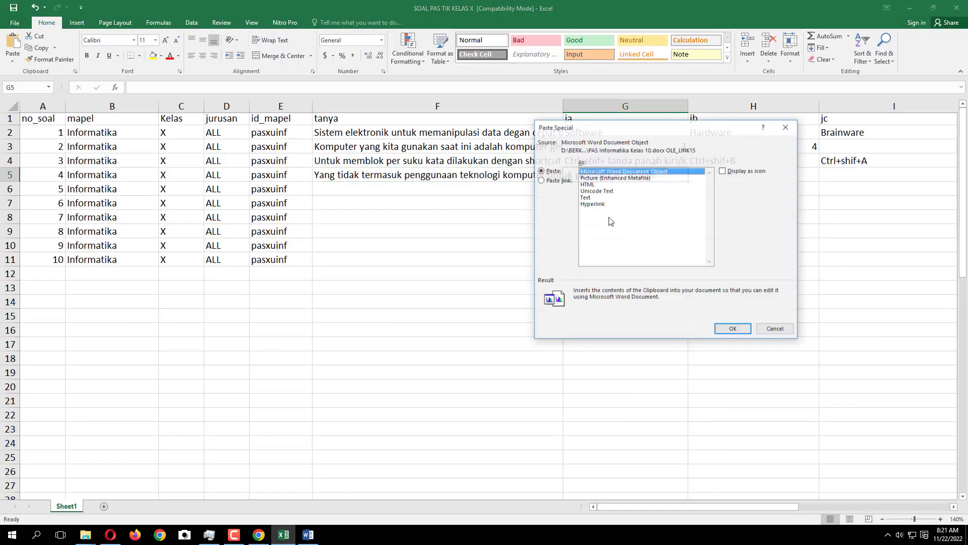
pyautogui.press('Return')
# Step: Copy the option E book of question 4 from the Word document into jb cell H5
pyautogui.hotkey('alt', 'Tab')
pyautogui.moveTo(164, 407); pyautogui.dragTo(185, 408)
pyautogui.hotkey('ctrl', 'c')
pyautogui.hotkey('alt', 'Tab')
pyautogui.hotkey('ctrl', 'alt', 'v')
pyautogui.press('Return')
pyautogui.press('Tab')
# Step: Copy question 4's options Berjualan online, Input nilai ulangan and Penyimpanan data PPDB from the Word document into workbook cells I5 to K5
pyautogui.hotkey('alt', 'Tab')
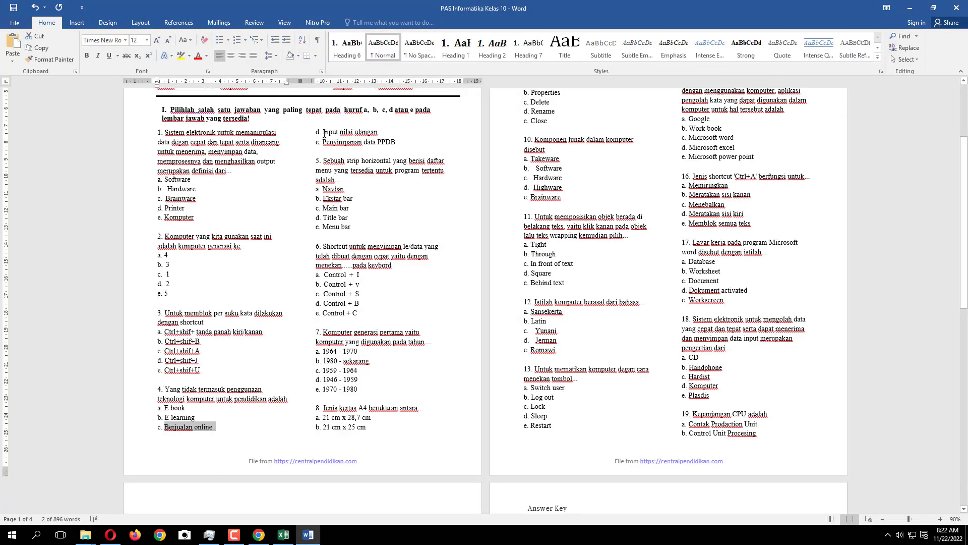
pyautogui.hotkey('ctrl', 'c')
pyautogui.hotkey('alt', 'Tab')
pyautogui.moveTo(310, 110); pyautogui.dragTo(398, 119)
pyautogui.hotkey('ctrl', 'alt', 'v')
pyautogui.press('Return')
pyautogui.press('Tab')
pyautogui.hotkey('alt', 'Tab')
pyautogui.hotkey('ctrl', 'c')
pyautogui.hotkey('alt', 'Tab')
pyautogui.hotkey('ctrl', 'alt', 'v')
pyautogui.press('Return')
pyautogui.press('Tab')
# Step: Copy question 5 and its option Navbar from the Word document into tanya cell F6 and ja cell G6 of the workbook
pyautogui.hotkey('alt', 'Tab')
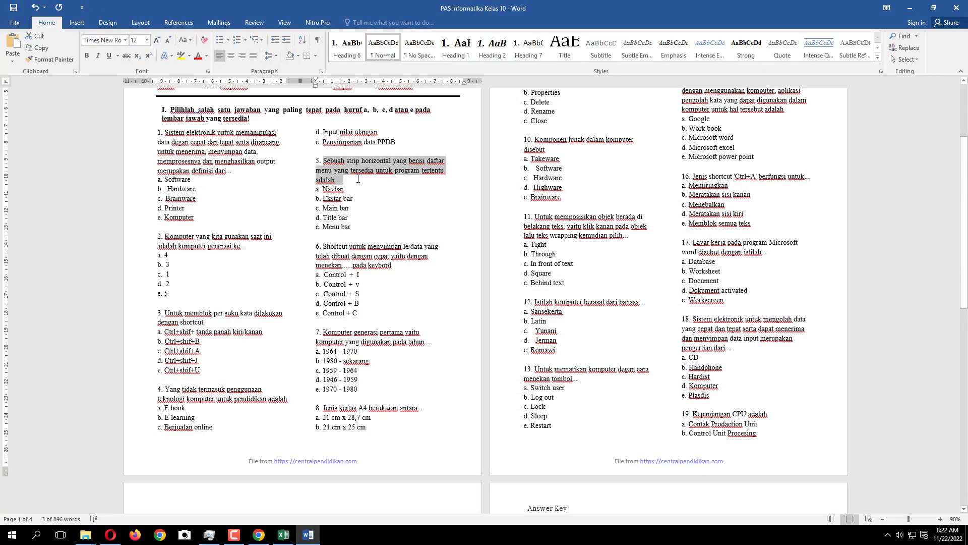
pyautogui.hotkey('ctrl', 'c')
pyautogui.hotkey('alt', 'Tab')
pyautogui.rightClick(315, 190)
pyautogui.click(346, 242)
pyautogui.press('Return')
pyautogui.press('Tab')
pyautogui.hotkey('alt', 'Tab')
pyautogui.hotkey('ctrl', 'c')
pyautogui.hotkey('alt', 'Tab')
pyautogui.hotkey('ctrl', 'alt', 'v')
pyautogui.press('Return')
pyautogui.press('Tab')
# Step: Copy question 5's options Ekstar bar and Main bar from the Word document into workbook cells H6 and I6
pyautogui.hotkey('alt', 'Tab')
pyautogui.moveTo(324, 212); pyautogui.dragTo(354, 227)
pyautogui.hotkey('ctrl', 'c')
pyautogui.hotkey('alt', 'Tab')
pyautogui.hotkey('ctrl', 'alt', 'v')
pyautogui.press('Return')
pyautogui.press('Tab')
pyautogui.hotkey('alt', 'Tab')
pyautogui.hotkey('ctrl', 'c')
pyautogui.hotkey('alt', 'Tab')
pyautogui.hotkey('ctrl', 'alt', 'v')
pyautogui.press('Return')
pyautogui.press('Tab')
# Step: Copy question 5's options Title bar and Menu bar from the Word document into workbook cells J6 and K6
pyautogui.hotkey('alt', 'Tab')
pyautogui.hotkey('alt', 'Tab')
pyautogui.hotkey('alt', 'Tab')
pyautogui.hotkey('ctrl', 'c')
pyautogui.hotkey('alt', 'Tab')
pyautogui.hotkey('ctrl', 'alt', 'v')
pyautogui.press('Return')
pyautogui.press('Tab')
pyautogui.hotkey('alt', 'Tab')
pyautogui.hotkey('ctrl', 'c')
pyautogui.hotkey('alt', 'Tab')
pyautogui.hotkey('ctrl', 'alt', 'v')
pyautogui.press('Return')
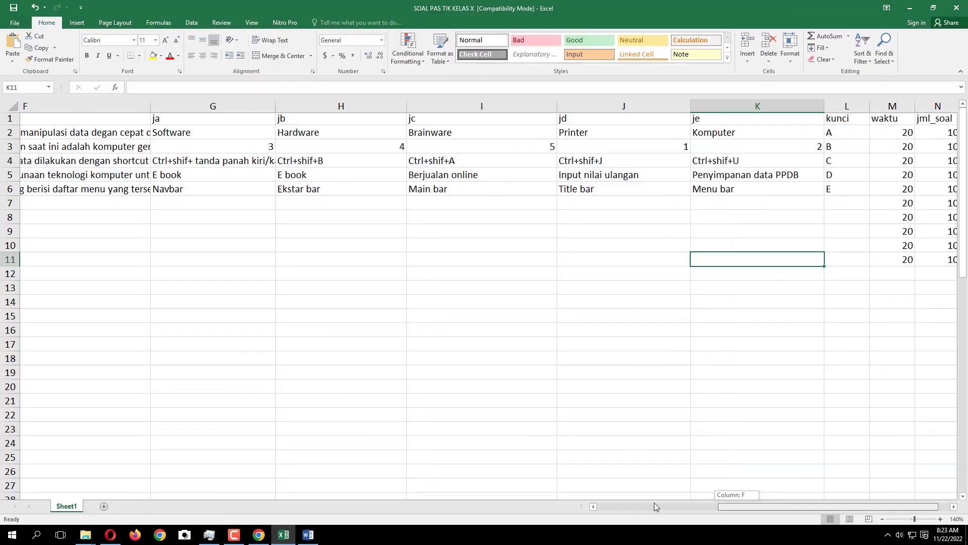
pyautogui.press('Return')
# Step: Copy the text of question 6, without its number, from the Word document into tanya cell F7 of the workbook
pyautogui.hotkey('alt', 'Tab')
pyautogui.tripleClick(323, 249)
pyautogui.hotkey('ctrl', 'c')
pyautogui.hotkey('alt', 'Tab')
pyautogui.hotkey('ctrl', 'alt', 'v')
pyautogui.press('Return')
pyautogui.press('Tab')
# Step: Copy question 6's options Control + I and Control + v from the Word document into workbook cells G7 and H7
pyautogui.hotkey('alt', 'Tab')
pyautogui.moveTo(324, 274); pyautogui.dragTo(360, 303)
pyautogui.hotkey('ctrl', 'c')
pyautogui.hotkey('alt', 'Tab')
pyautogui.hotkey('ctrl', 'alt', 'v')
pyautogui.press('Return')
pyautogui.press('Tab')
pyautogui.hotkey('alt', 'Tab')
pyautogui.hotkey('ctrl', 'c')
pyautogui.hotkey('alt', 'Tab')
pyautogui.hotkey('ctrl', 'alt', 'v')
pyautogui.press('Return')
pyautogui.press('Tab')
# Step: Copy question 6's options Control + S, Control + B and Control + C from the Word document into workbook cells I7 to K7
pyautogui.hotkey('alt', 'Tab')
pyautogui.hotkey('ctrl', 'c')
pyautogui.hotkey('alt', 'Tab')
pyautogui.rightClick(789, 255)
pyautogui.hotkey('ctrl', 'c')
pyautogui.hotkey('alt', 'Tab')
pyautogui.hotkey('ctrl', 'alt', 'v')
pyautogui.press('Return')
pyautogui.rightClick(616, 202)
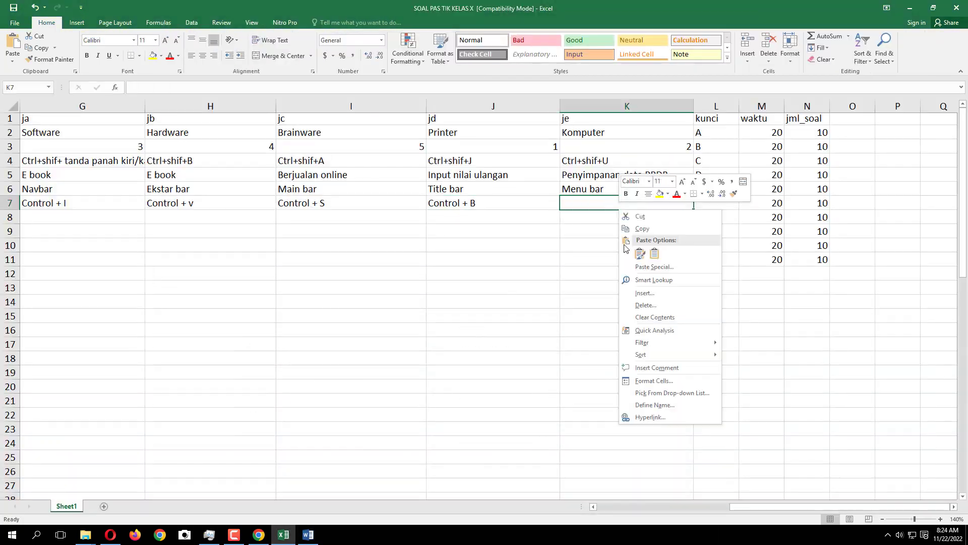
pyautogui.click(655, 252)
pyautogui.press('Return')
# Step: Copy the text of question 7, without its number, from the Word document into tanya cell F8 of the workbook
pyautogui.hotkey('alt', 'Tab')
pyautogui.tripleClick(371, 336)
pyautogui.hotkey('ctrl', 'c')
pyautogui.hotkey('alt', 'Tab')
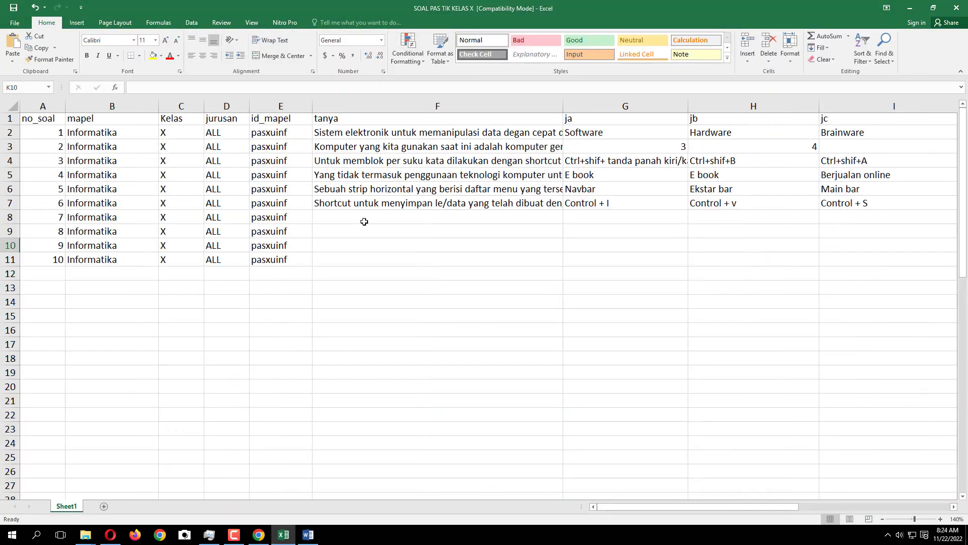
pyautogui.hotkey('ctrl', 'alt', 'v')
pyautogui.press('Return')
pyautogui.press('Tab')
# Step: Copy question 7's options 1964 - 1970 and 1980 - sekarang from the Word document into workbook cells G8 and H8
pyautogui.hotkey('alt', 'Tab')
pyautogui.moveTo(324, 360); pyautogui.dragTo(358, 379)
pyautogui.hotkey('ctrl', 'c')
pyautogui.hotkey('alt', 'Tab')
pyautogui.rightClick(793, 211)
pyautogui.click(818, 283)
pyautogui.press('Return')
pyautogui.press('Tab')
# Step: Copy question 7's options 1959 - 1964, 1946 - 1959 and 1970 - 1980 into cells I8 to K8, and enter B as its kunci
pyautogui.hotkey('alt', 'Tab')
pyautogui.hotkey('ctrl', 'c')
pyautogui.hotkey('alt', 'Tab')
pyautogui.hotkey('ctrl', 'alt', 'v')
pyautogui.press('Return')
pyautogui.press('Tab')
pyautogui.rightClick(568, 218)
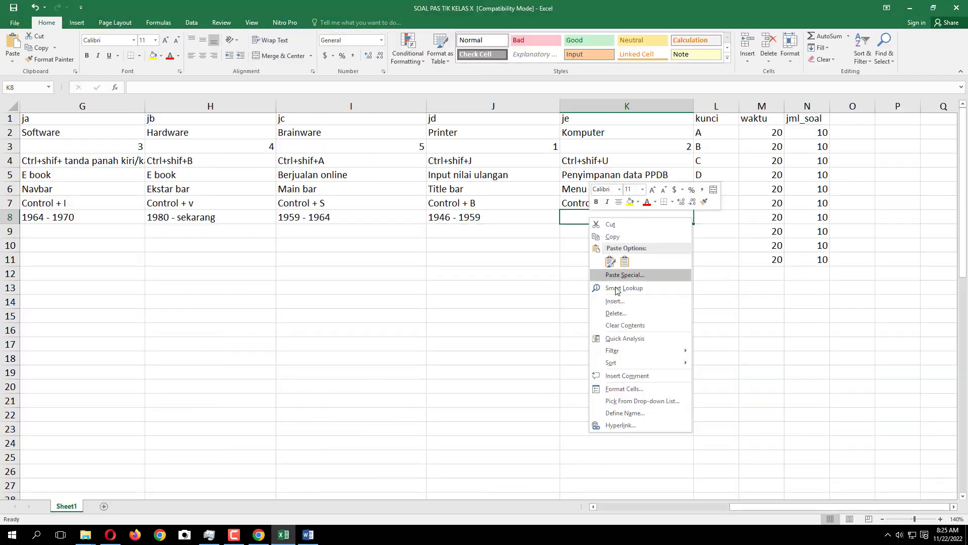
pyautogui.click(590, 320)
pyautogui.press('Tab')
pyautogui.write('B')
pyautogui.press('Return')
# Step: Copy question 8 and its option 21 cm x 28,7 cm from the Word document into workbook cells F9 and G9
pyautogui.hotkey('alt', 'Tab')
pyautogui.hotkey('ctrl', 'c')
pyautogui.hotkey('alt', 'Tab')
pyautogui.hotkey('ctrl', 'alt', 'v')
pyautogui.press('Return')
pyautogui.hotkey('alt', 'Tab')
pyautogui.hotkey('ctrl', 'c')
pyautogui.hotkey('alt', 'Tab')
pyautogui.press('Tab')
pyautogui.rightClick(608, 228)
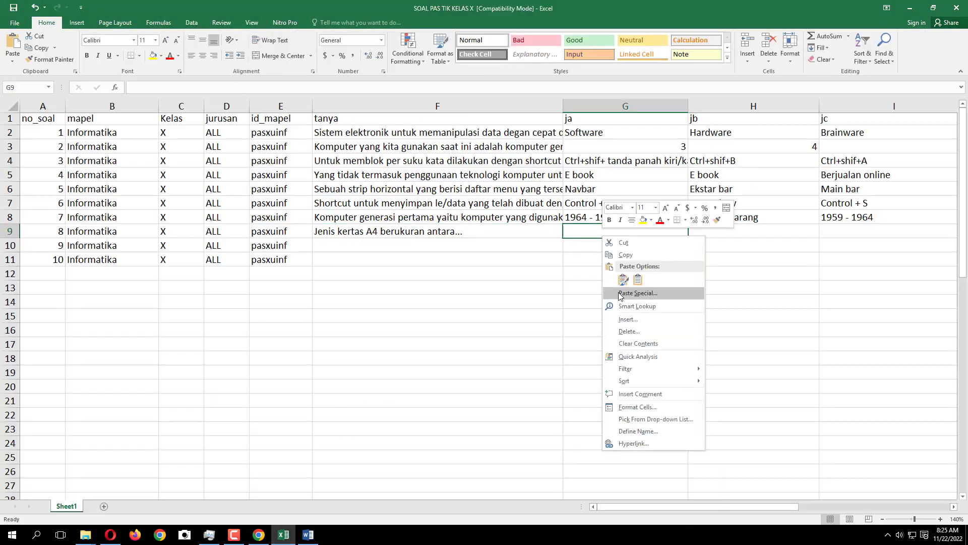
pyautogui.click(631, 283)
pyautogui.press('Tab')
# Step: Copy question 8's options 21 cm x 25 cm and 21 cm x 29,7 cm from the Word document into workbook cells H9 and I9
pyautogui.hotkey('alt', 'Tab')
pyautogui.hotkey('ctrl', 'c')
pyautogui.hotkey('alt', 'Tab')
pyautogui.hotkey('ctrl', 'alt', 'v')
pyautogui.press('Return')
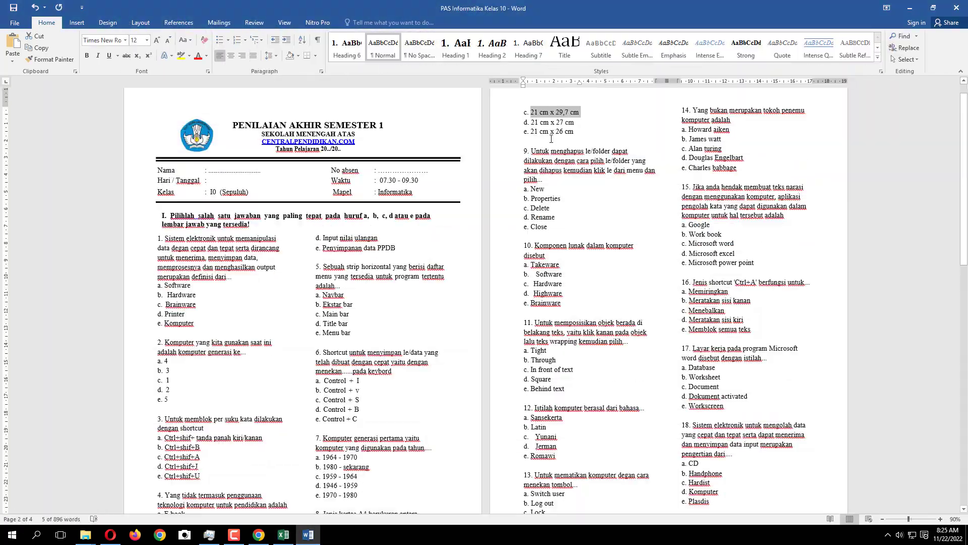
pyautogui.hotkey('ctrl', 'c')
pyautogui.hotkey('alt', 'Tab')
pyautogui.hotkey('ctrl', 'alt', 'v')
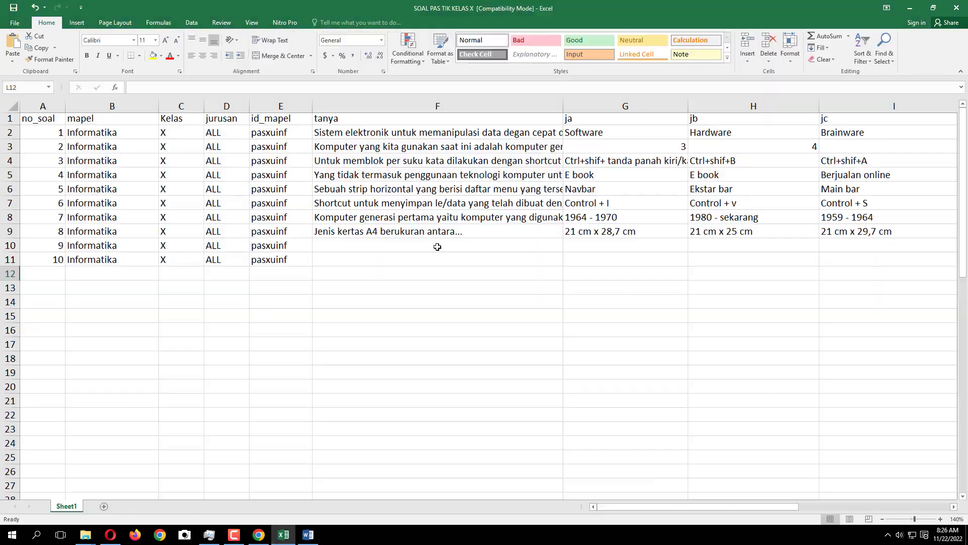
# Step: Copy question 9 and its option New from the Word document into workbook cells F10 and G10
pyautogui.click(436, 246)
pyautogui.click(308, 535)
pyautogui.moveTo(531, 151); pyautogui.dragTo(548, 227)
pyautogui.hotkey('ctrl', 'c')
pyautogui.click(283, 535)
pyautogui.doubleClick(536, 260)
pyautogui.click(308, 535)
pyautogui.click(284, 535)
# Step: Copy question 9's options Properties and Delete from the Word document into workbook cells H10 and I10
pyautogui.click(308, 534)
pyautogui.click(284, 535)
pyautogui.rightClick(842, 243)
pyautogui.click(875, 299)
# Step: Copy question 9's options Rename and Close into cells J10 and K10, and enter D as its kunci
pyautogui.click(308, 535)
pyautogui.click(283, 535)
pyautogui.click(307, 535)
pyautogui.click(284, 534)
pyautogui.rightClick(625, 243)
pyautogui.click(659, 296)
# Step: Copy question 10 and its option Takeware from the Word document into workbook cells F11 and G11
pyautogui.moveTo(802, 507); pyautogui.dragTo(666, 507)
pyautogui.click(307, 535)
pyautogui.moveTo(535, 246); pyautogui.dragTo(567, 304)
pyautogui.click(283, 534)
pyautogui.rightClick(363, 263)
pyautogui.click(307, 535)
pyautogui.click(284, 534)
pyautogui.rightClick(636, 264)
# Step: Copy question 10's options Software and Hardware from the Word document into workbook cells H11 and I11
pyautogui.click(307, 535)
pyautogui.click(283, 535)
pyautogui.click(309, 534)
pyautogui.click(284, 534)
pyautogui.rightClick(838, 264)
# Step: Copy question 10's options Highware and Brainware into cells J11 and K11, and enter E as its kunci
pyautogui.click(308, 535)
pyautogui.click(284, 535)
pyautogui.click(309, 535)
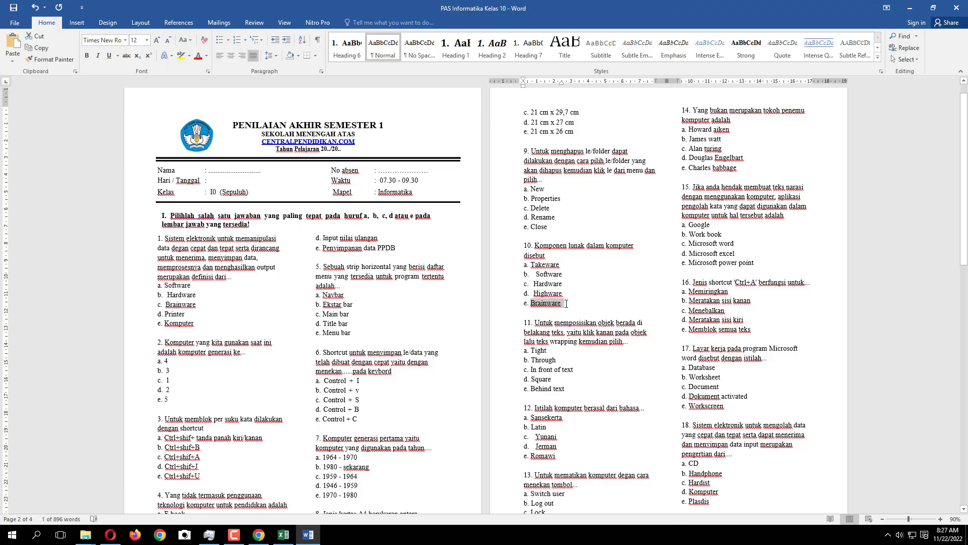
pyautogui.click(284, 535)
pyautogui.rightClick(616, 260)
pyautogui.click(649, 313)
pyautogui.click(717, 259)
pyautogui.write('E')
pyautogui.click(727, 286)
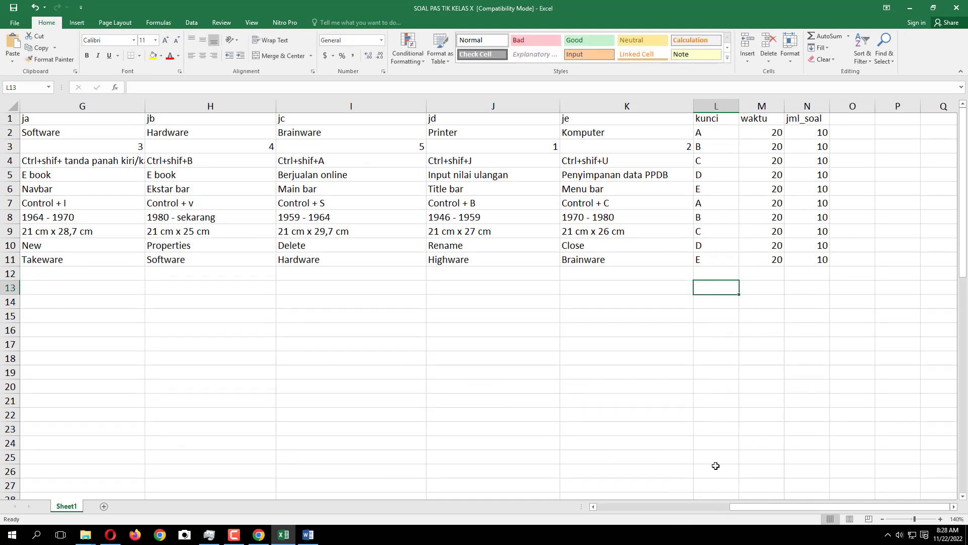
# Step: Auto-fit the tanya column's width to its longest question
pyautogui.moveTo(773, 511); pyautogui.dragTo(640, 510)
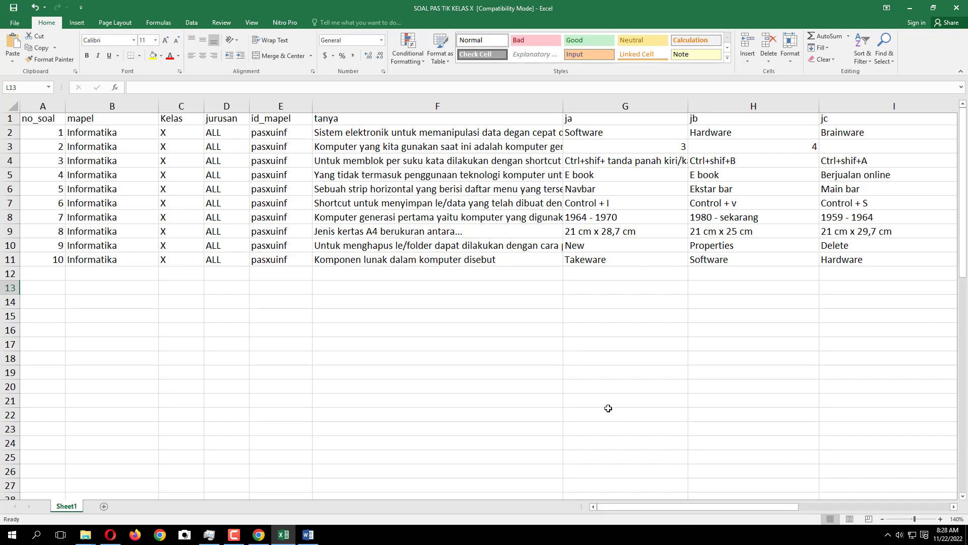
pyautogui.moveTo(630, 511); pyautogui.dragTo(784, 504)
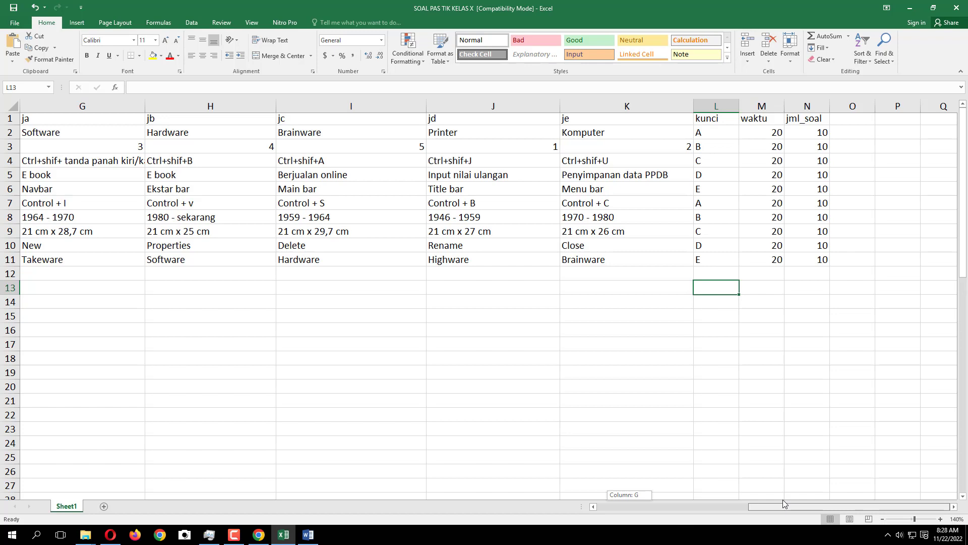
pyautogui.moveTo(785, 504); pyautogui.dragTo(354, 497)
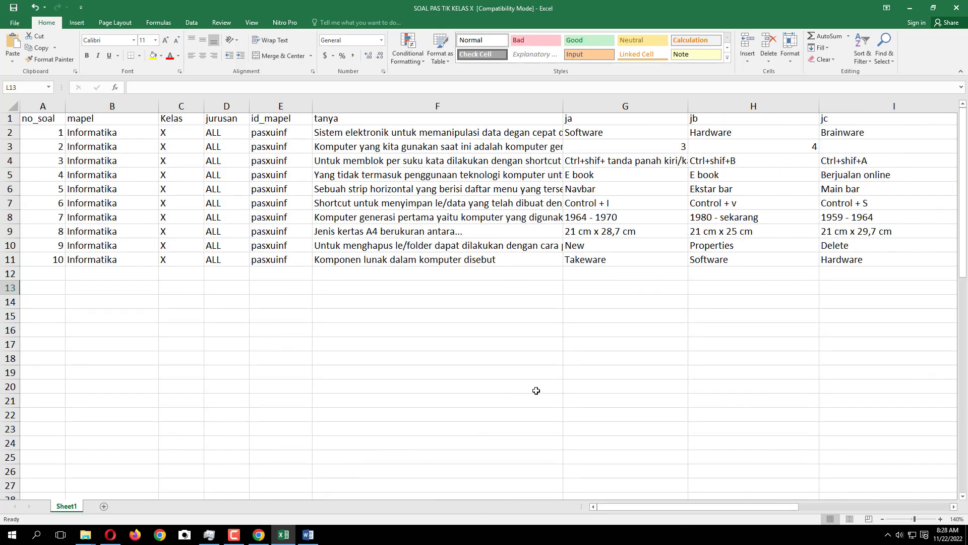
pyautogui.doubleClick(563, 107)
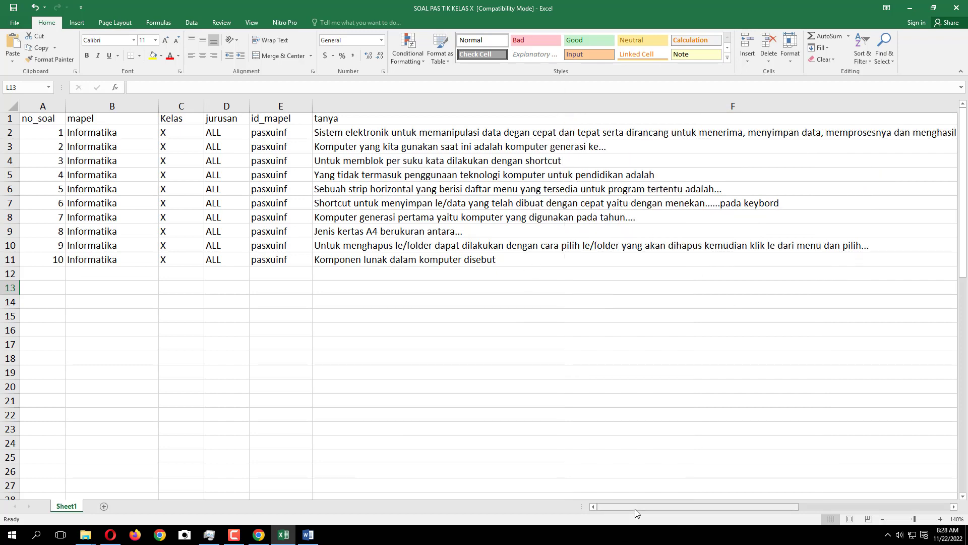
# Step: Review the kunci, waktu and jml_soal columns, the no_soal to id_mapel columns and the first questions under tanya
pyautogui.moveTo(637, 508); pyautogui.dragTo(832, 500)
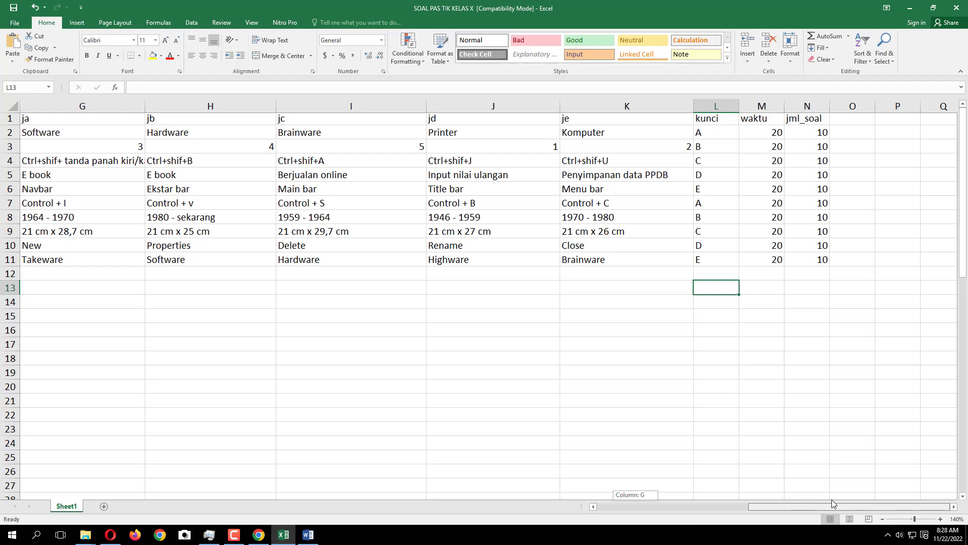
pyautogui.moveTo(831, 500); pyautogui.dragTo(822, 503)
pyautogui.moveTo(716, 105); pyautogui.dragTo(806, 95)
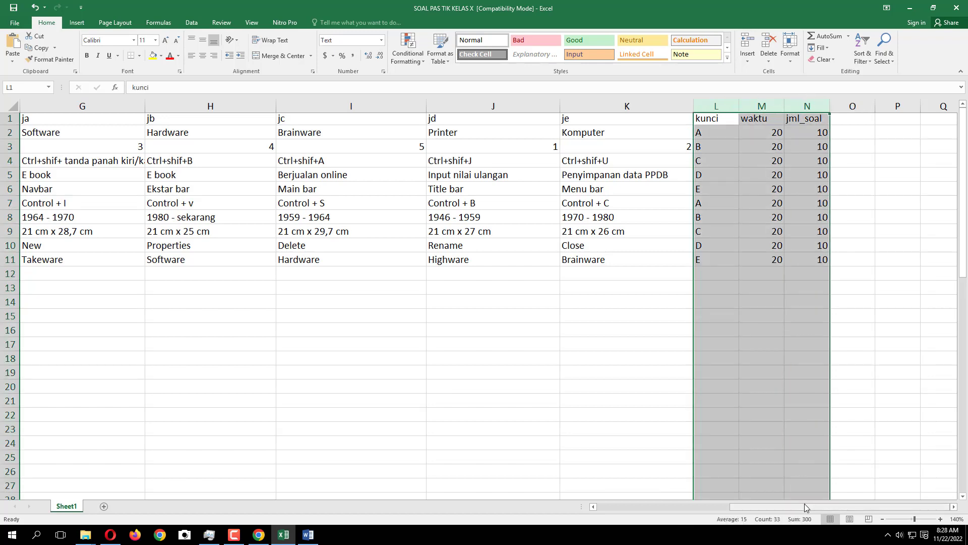
pyautogui.moveTo(805, 507); pyautogui.dragTo(672, 506)
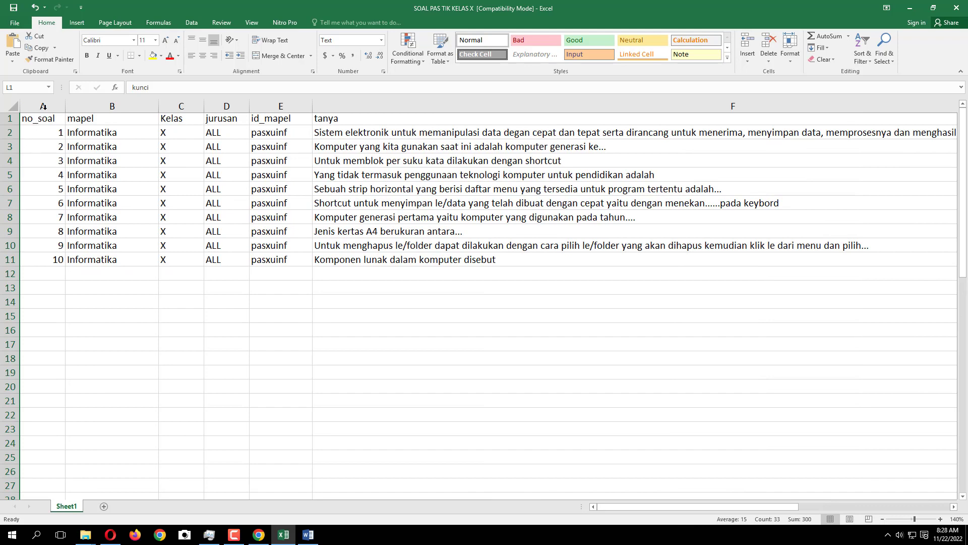
pyautogui.moveTo(43, 106); pyautogui.dragTo(286, 110)
pyautogui.click(374, 271)
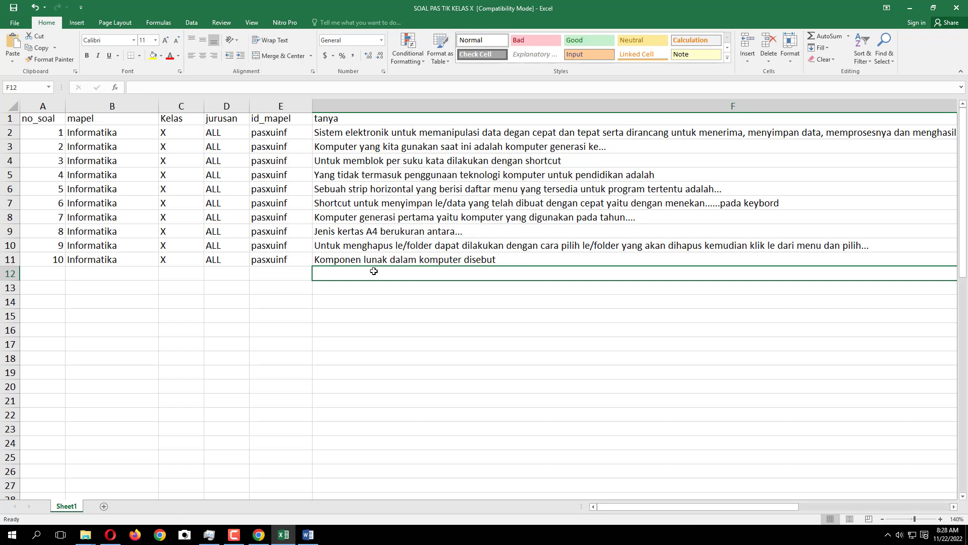
pyautogui.click(400, 133)
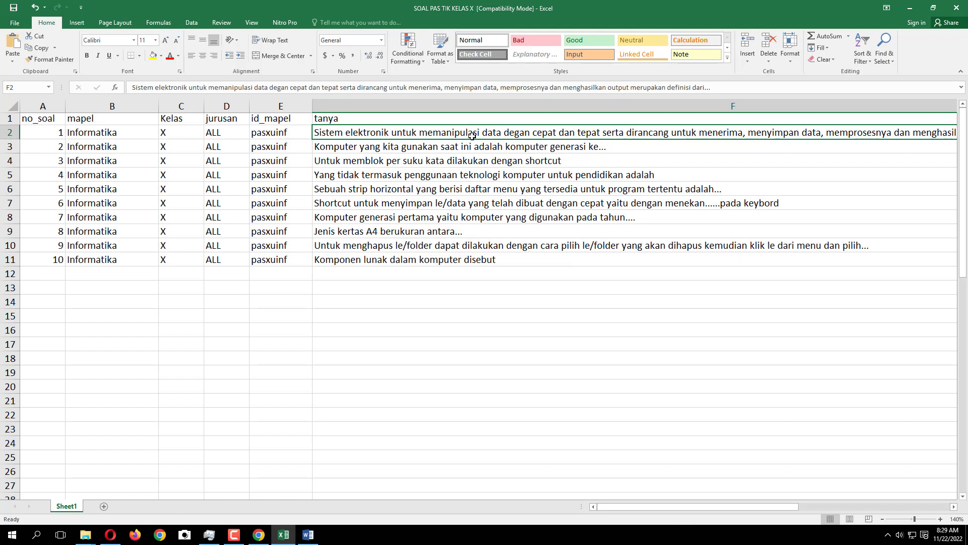
pyautogui.click(447, 150)
pyautogui.click(461, 133)
# Step: Check question 1's row from no_soal to kunci, the key, time and count values of all questions, and question 8's options
pyautogui.moveTo(45, 134); pyautogui.dragTo(279, 137)
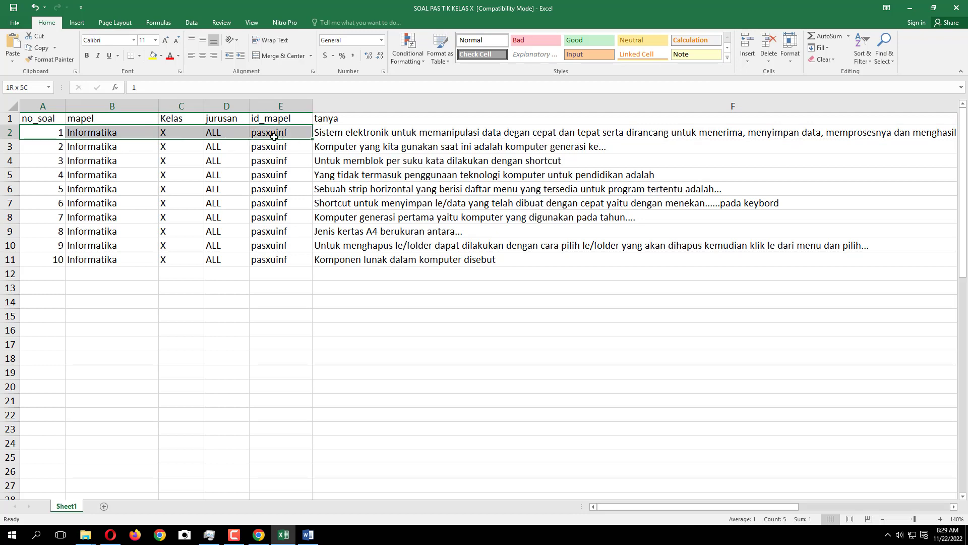
pyautogui.click(332, 134)
pyautogui.moveTo(761, 134); pyautogui.dragTo(642, 135)
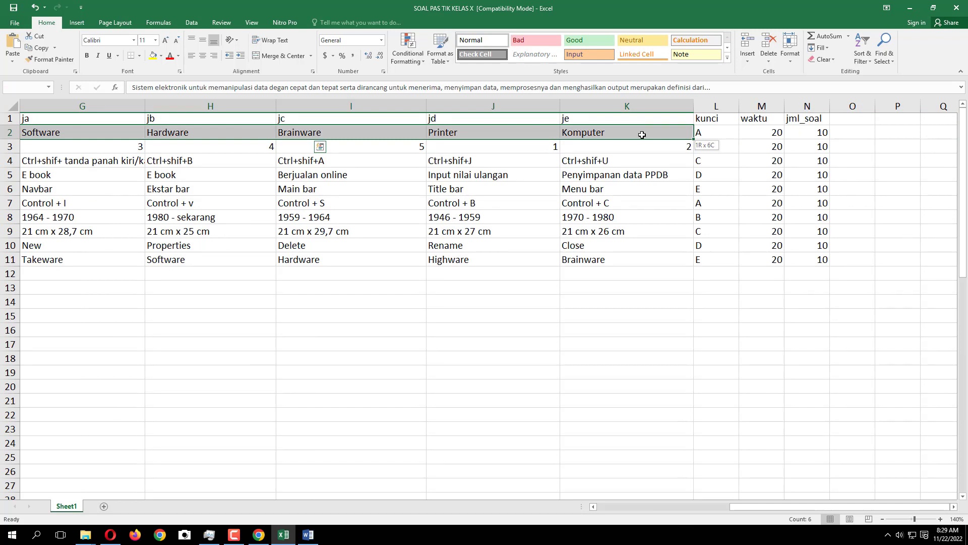
pyautogui.moveTo(642, 134); pyautogui.dragTo(715, 132)
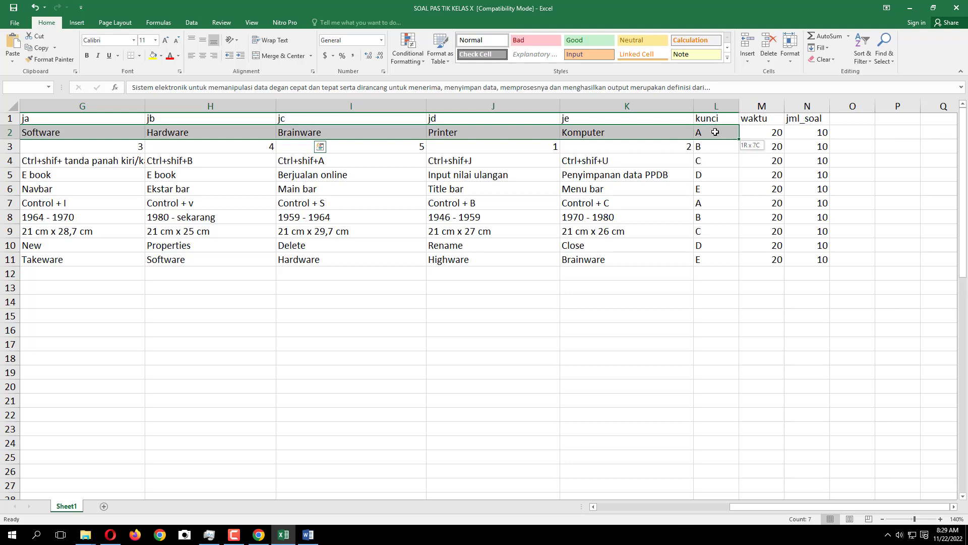
pyautogui.moveTo(715, 131); pyautogui.dragTo(715, 132)
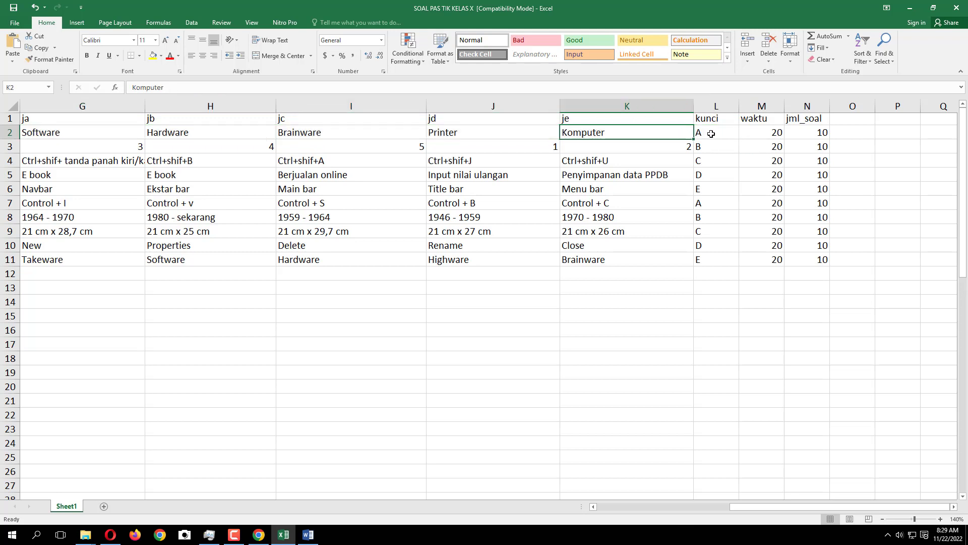
pyautogui.click(711, 132)
pyautogui.moveTo(684, 132); pyautogui.dragTo(317, 134)
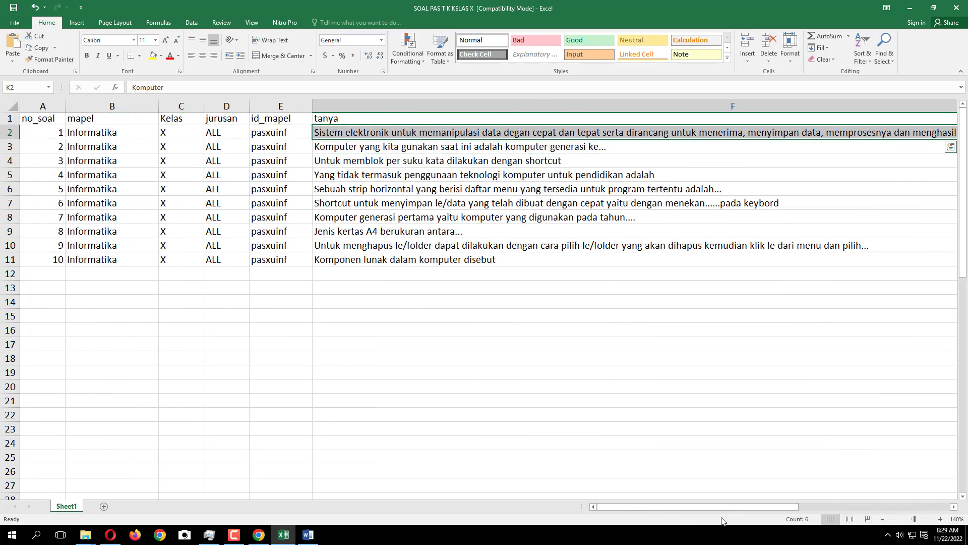
pyautogui.moveTo(722, 507); pyautogui.dragTo(855, 507)
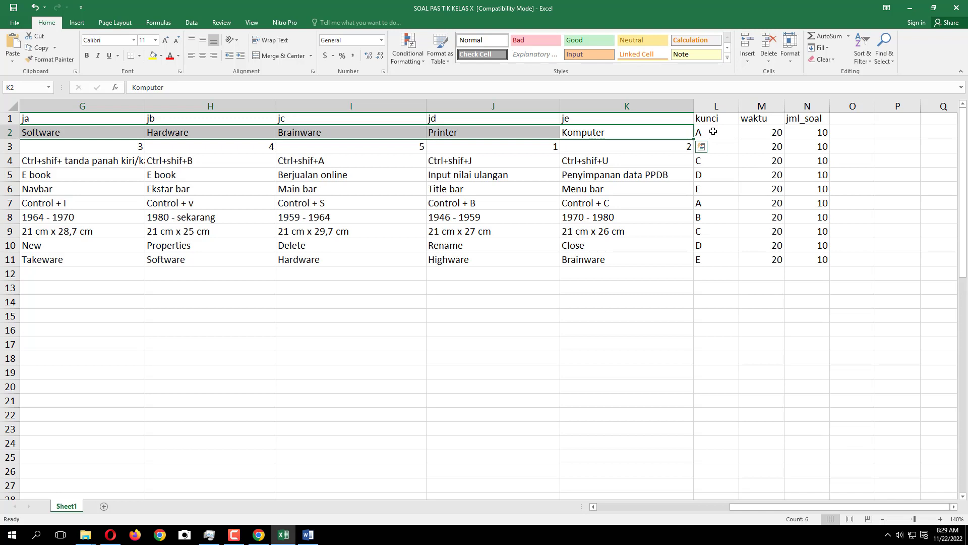
pyautogui.click(713, 132)
pyautogui.moveTo(713, 132); pyautogui.dragTo(809, 262)
pyautogui.moveTo(623, 231); pyautogui.dragTo(188, 230)
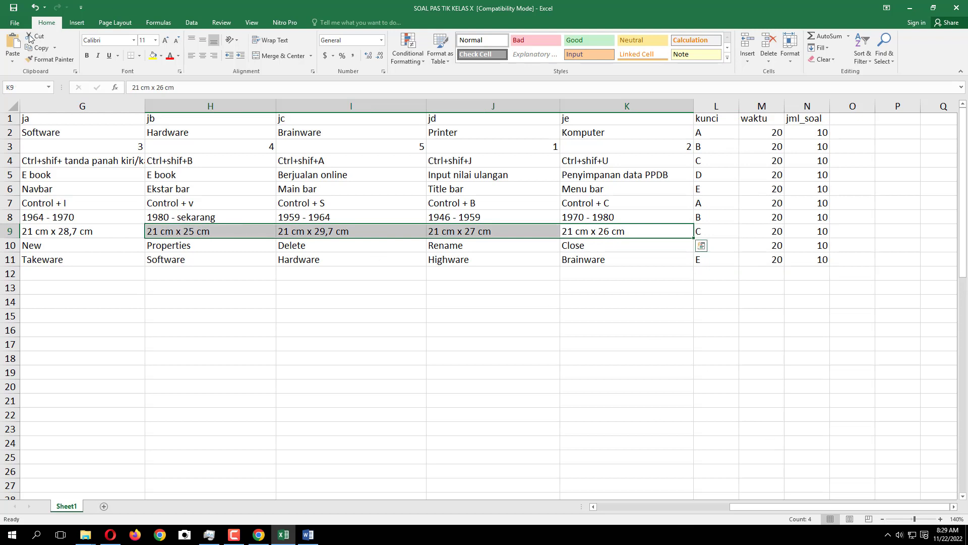
# Step: Save the workbook and open the Upload Soal EXCEL form of the CBT admin panel in Chrome
pyautogui.click(17, 10)
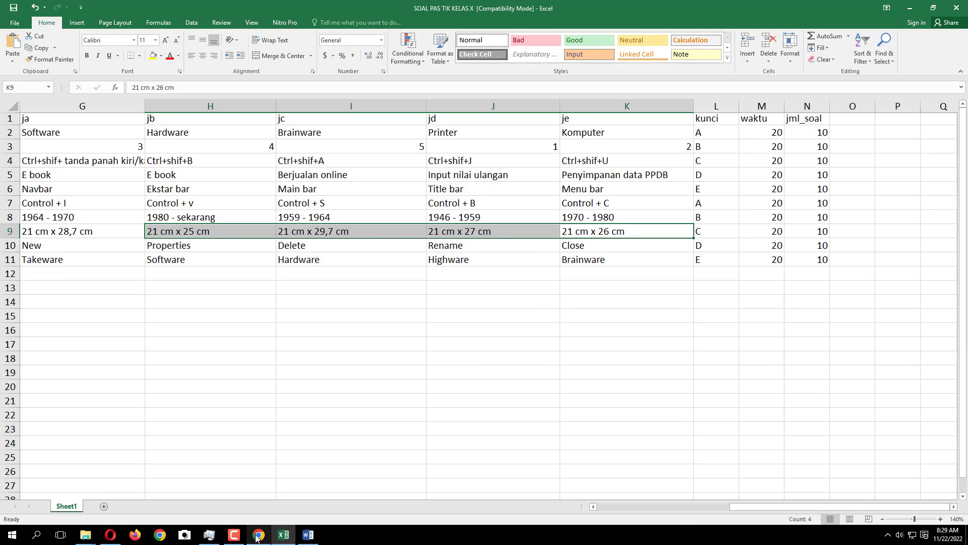
pyautogui.click(257, 535)
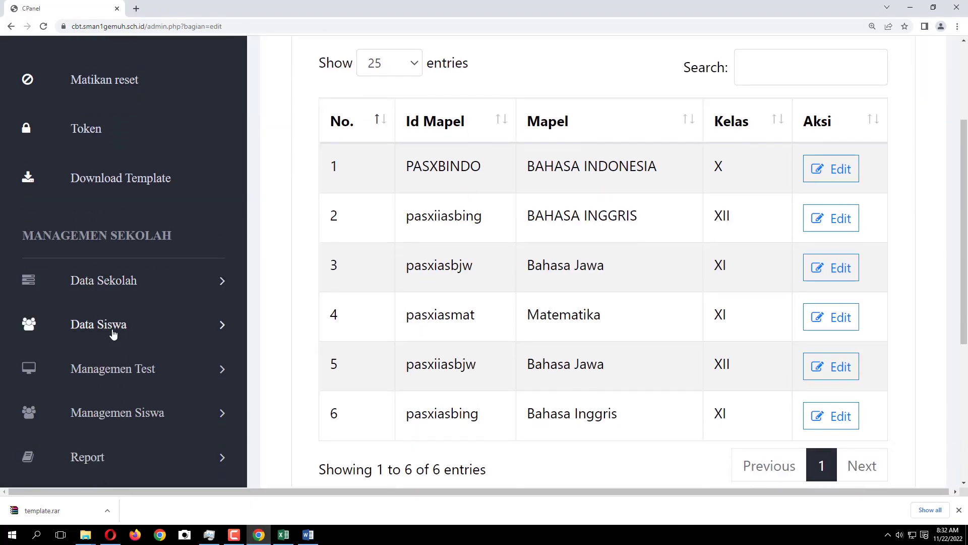
pyautogui.click(122, 369)
pyautogui.scroll(-2, 123, 373)
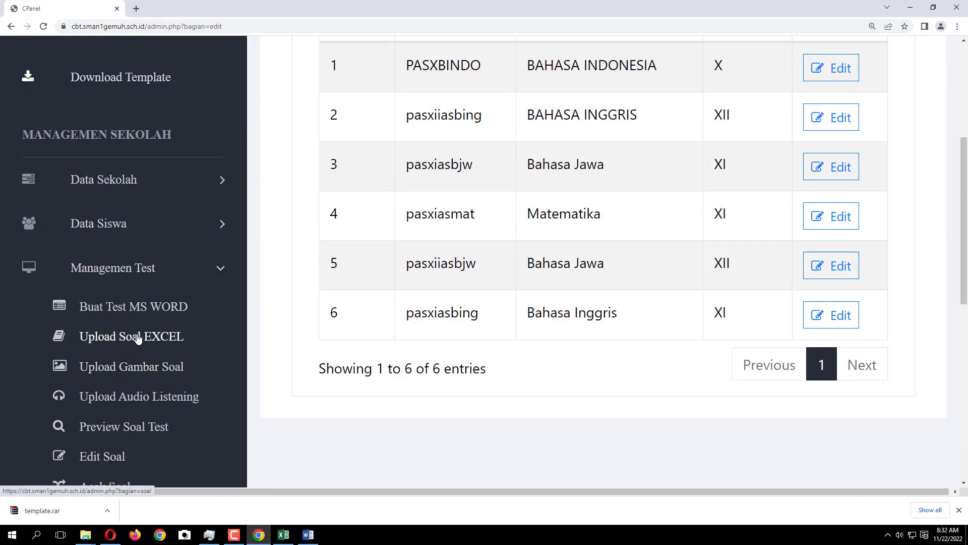
pyautogui.click(138, 338)
# Step: Choose 1. Mapel Semua PG as the question type in the Upload Soal form
pyautogui.click(496, 222)
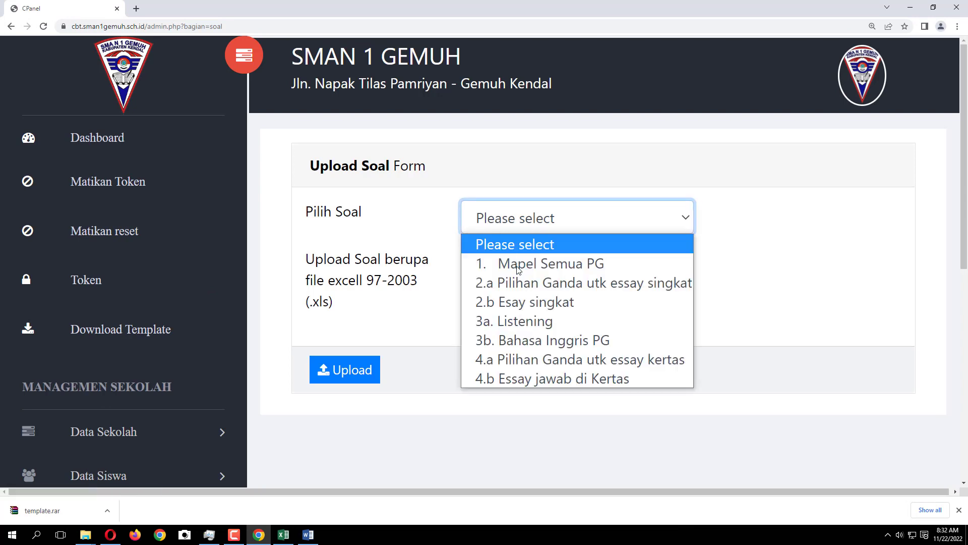
pyautogui.click(608, 265)
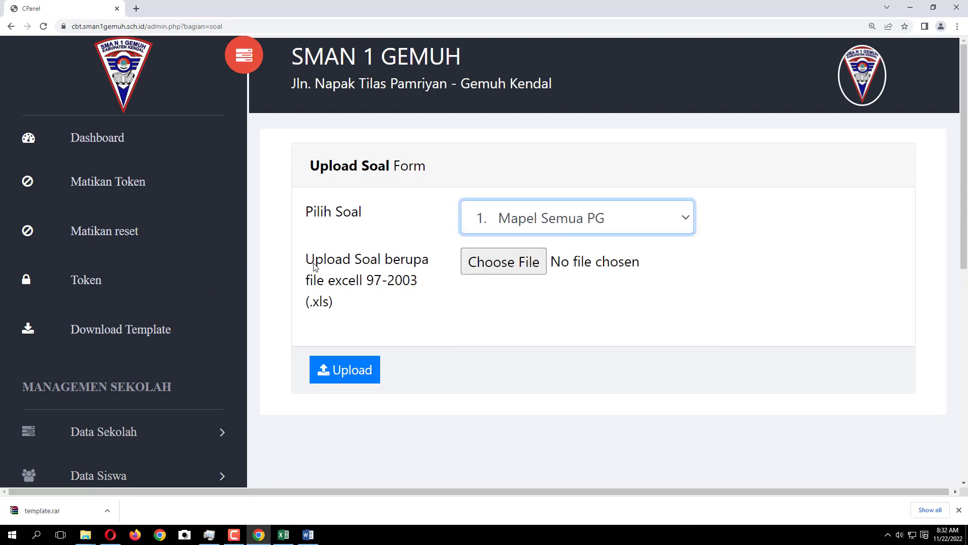
pyautogui.moveTo(307, 260); pyautogui.dragTo(418, 286)
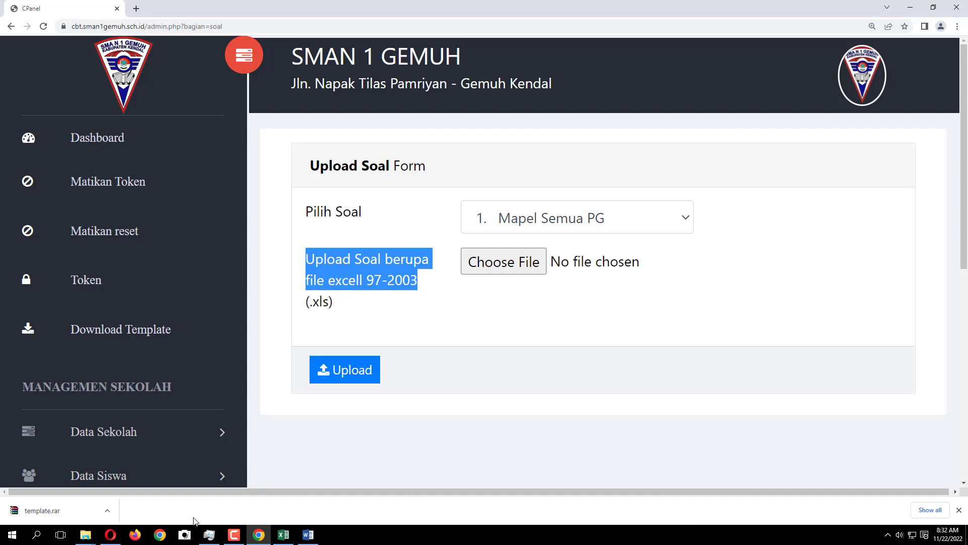
# Step: Check the file type of SOAL PAS TIK KELAS X in the SOAL TIK folder in File Explorer
pyautogui.moveTo(93, 535)
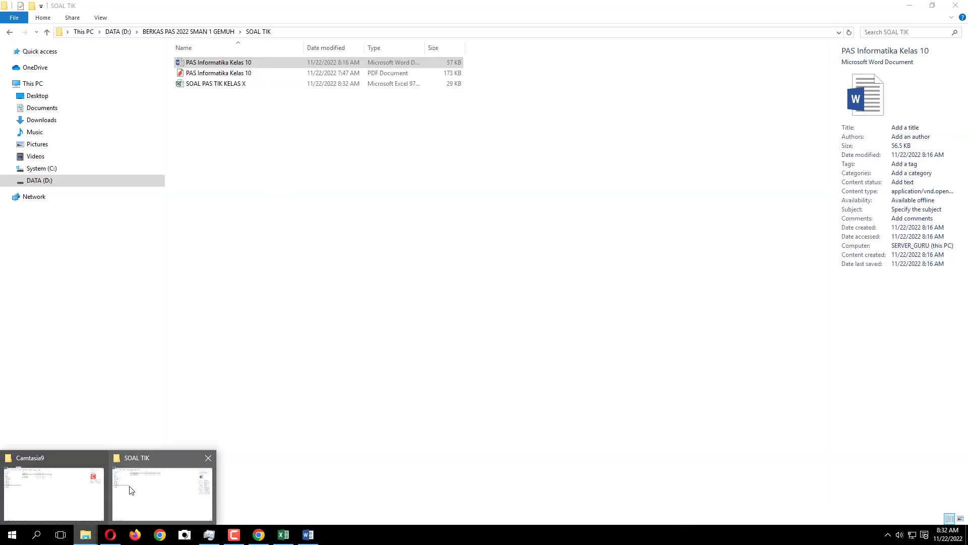
pyautogui.click(130, 489)
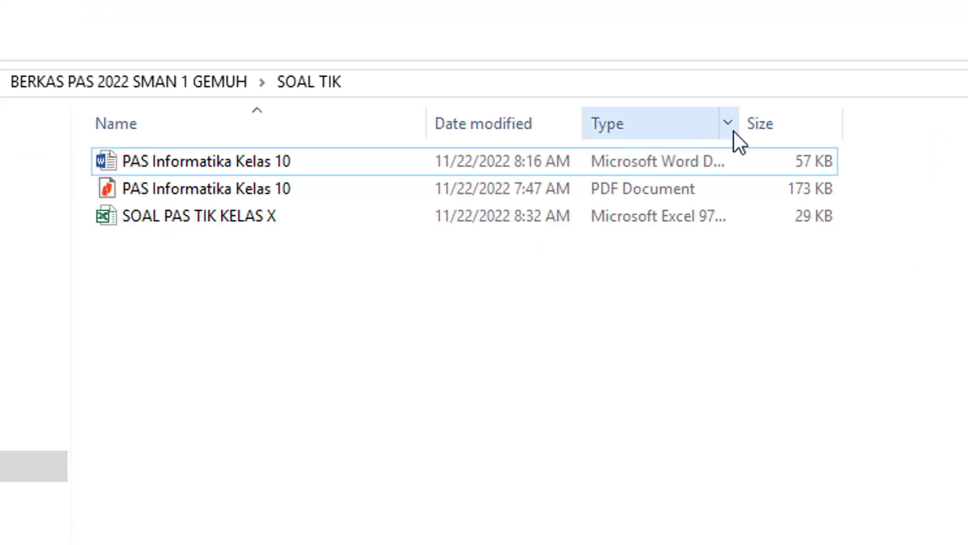
pyautogui.moveTo(736, 123); pyautogui.dragTo(966, 123)
pyautogui.click(698, 225)
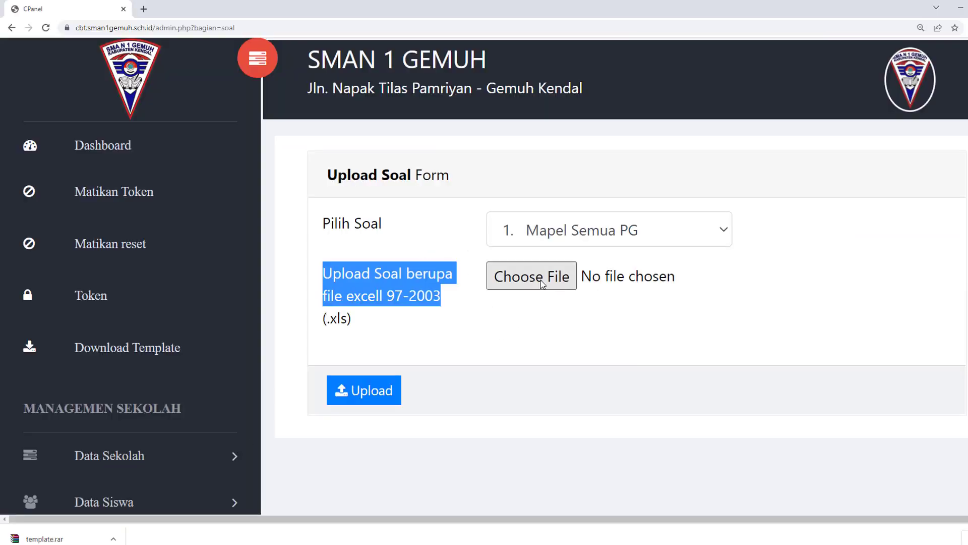
# Step: Upload SOAL PAS TIK KELAS X.xls from the SOAL TIK folder through the Chrome form and dismiss the resulting notification
pyautogui.click(543, 276)
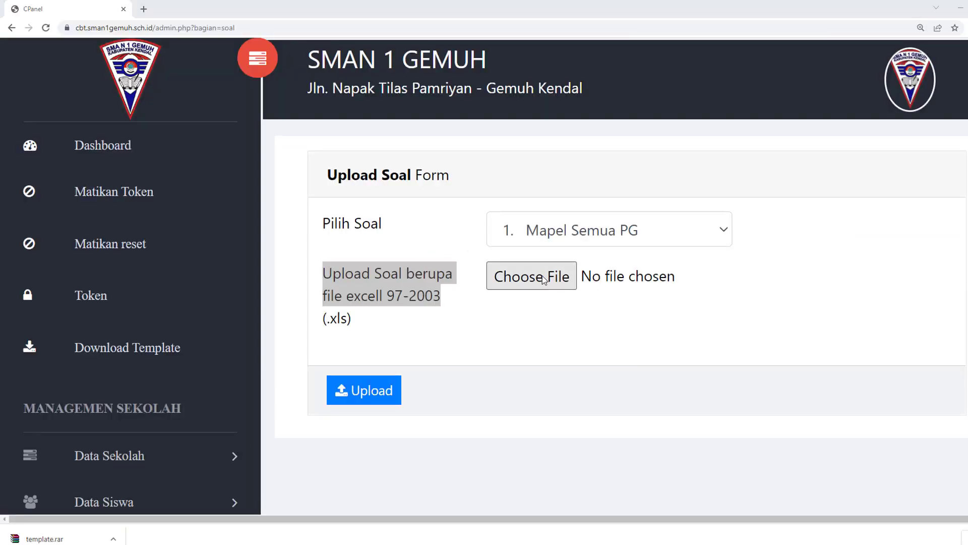
pyautogui.doubleClick(161, 76)
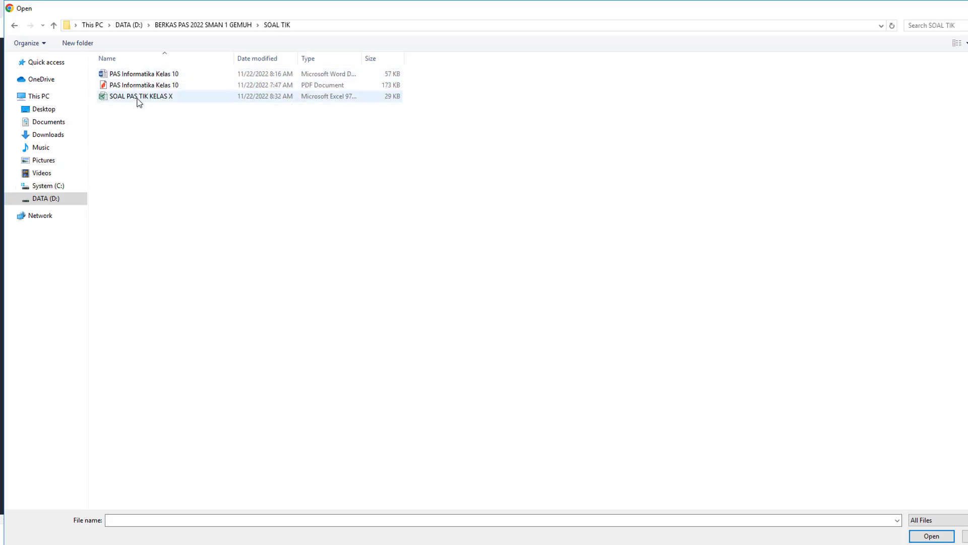
pyautogui.doubleClick(139, 97)
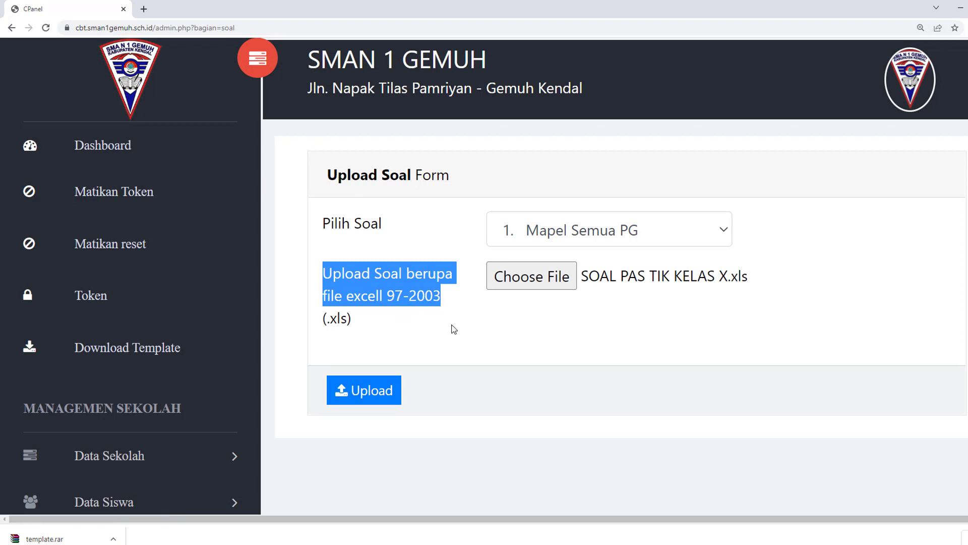
pyautogui.click(512, 338)
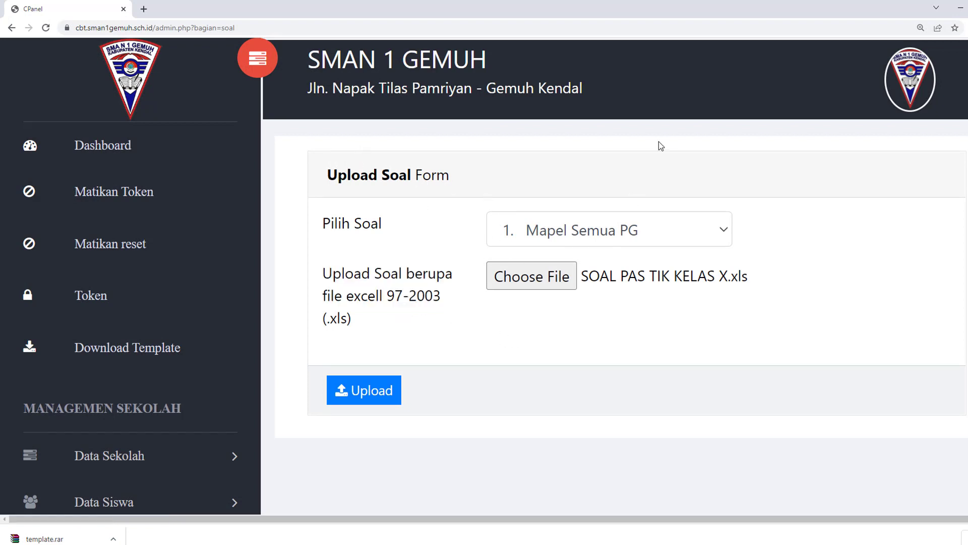
pyautogui.click(373, 394)
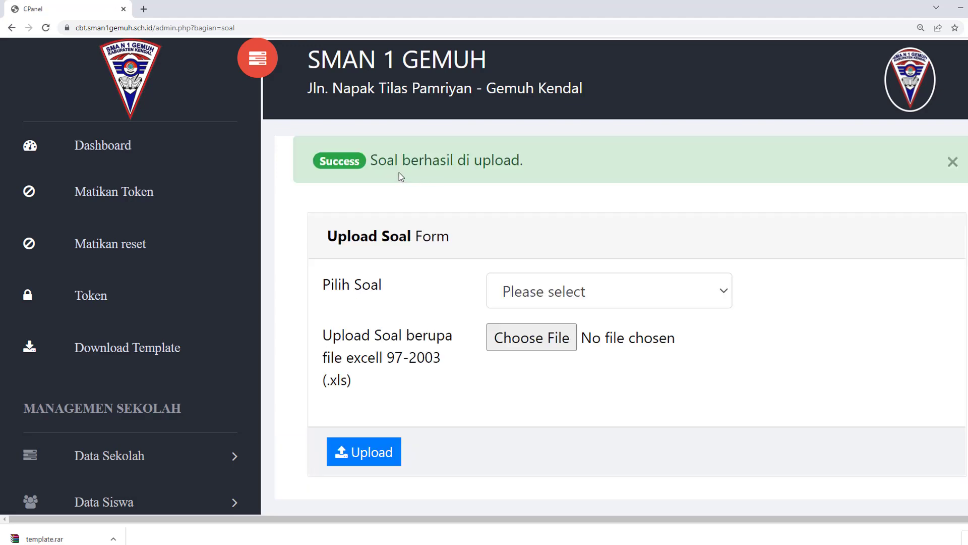
pyautogui.moveTo(315, 162); pyautogui.dragTo(573, 166)
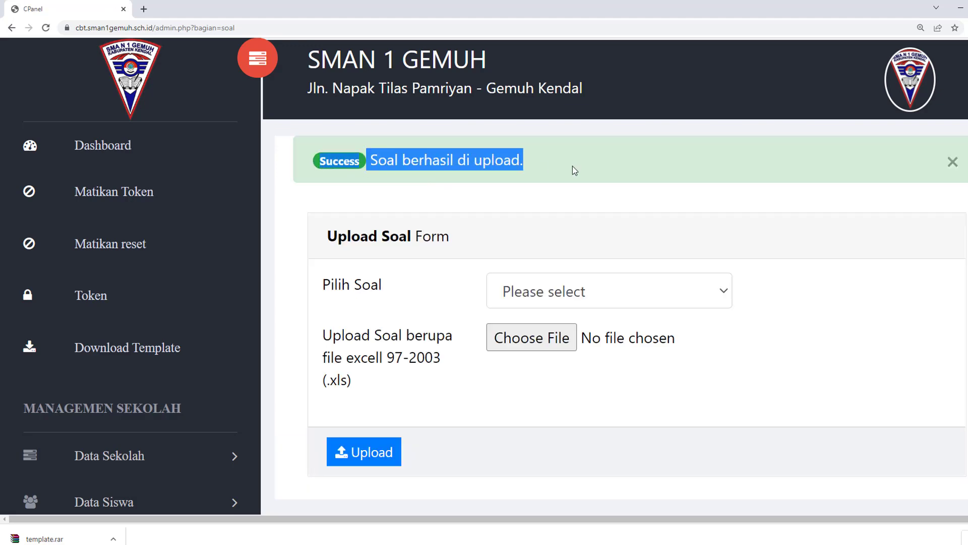
pyautogui.click(542, 187)
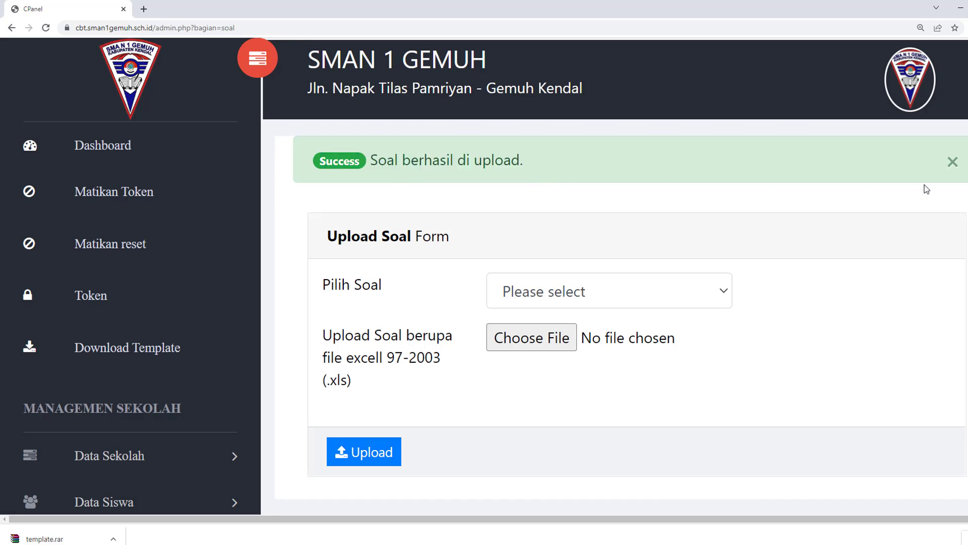
pyautogui.click(948, 166)
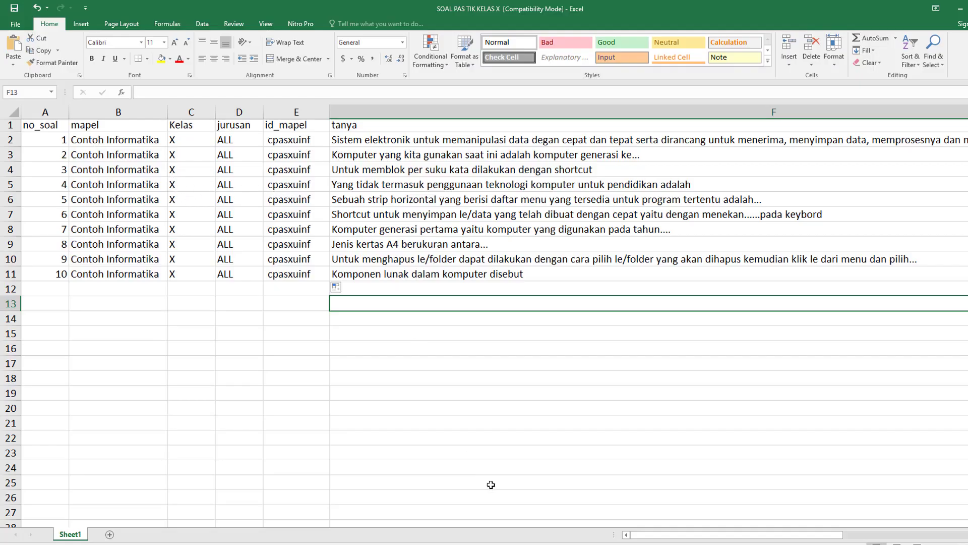
pyautogui.moveTo(727, 536)
pyautogui.mouseDown()
pyautogui.moveTo(909, 534)
pyautogui.moveTo(724, 543)
pyautogui.mouseUp()
pyautogui.doubleClick(576, 246)
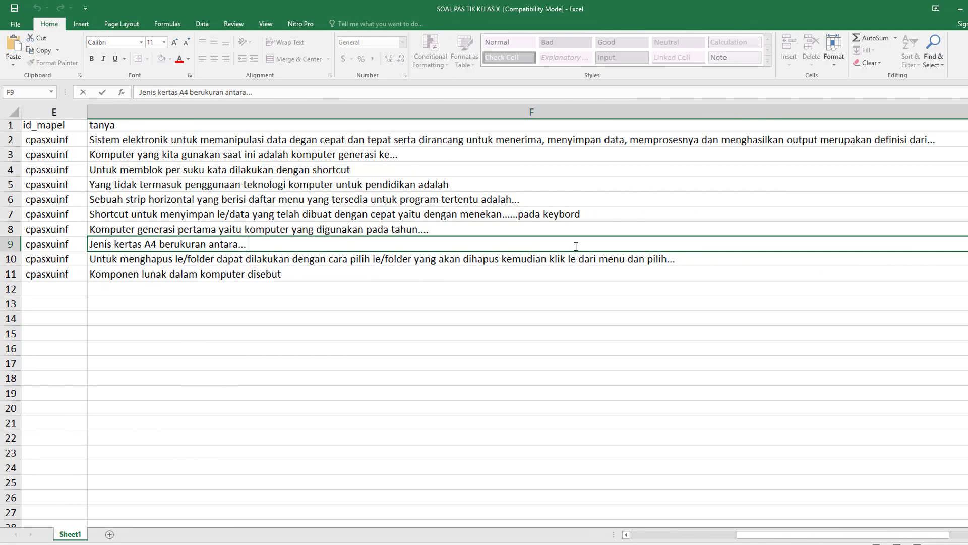
pyautogui.write('?')
pyautogui.press('BackSpace')
pyautogui.press('BackSpace')
pyautogui.click(391, 323)
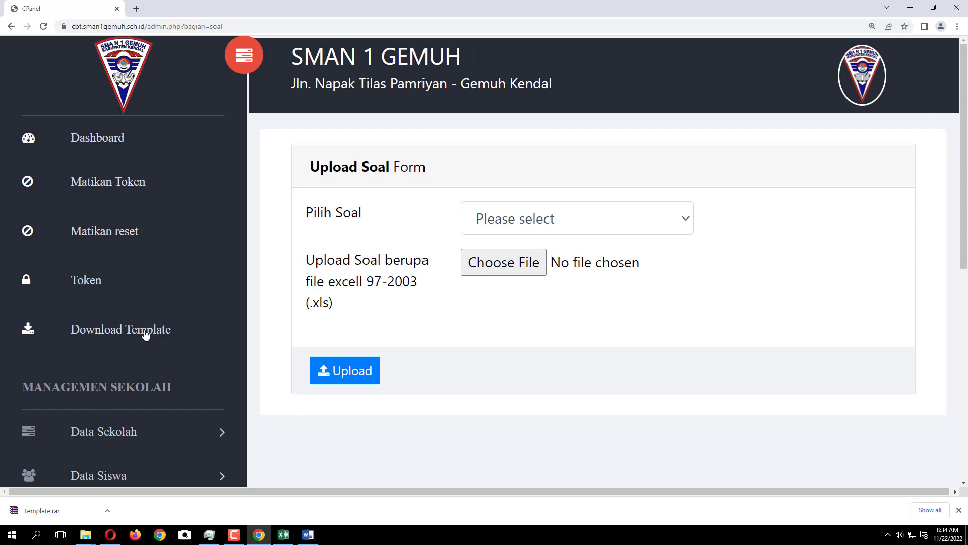
# Step: Open the Preview Soal Test page in the CBT admin panel and preview the Contoh Informatika class X test
pyautogui.scroll(-4, 141, 346)
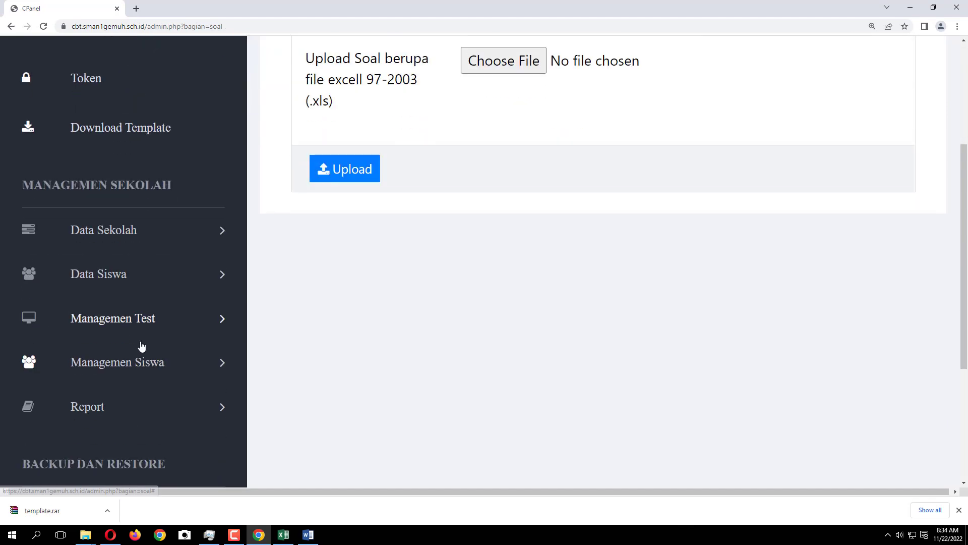
pyautogui.click(146, 324)
pyautogui.scroll(-3, 146, 345)
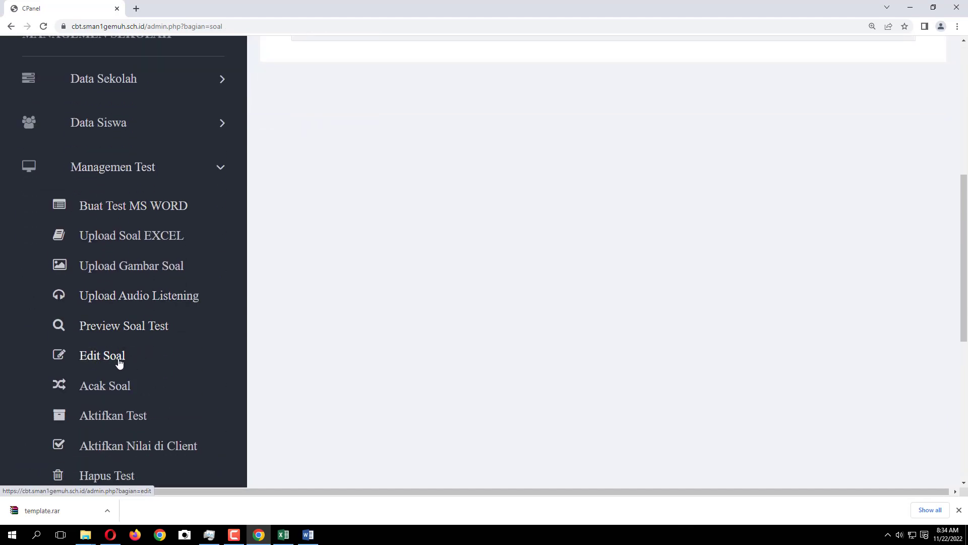
pyautogui.click(120, 331)
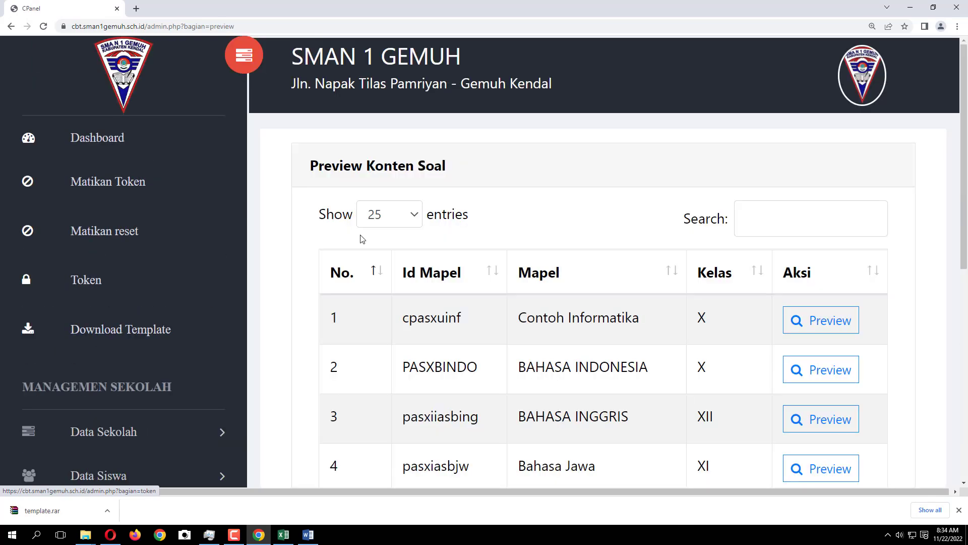
pyautogui.scroll(-3, 438, 281)
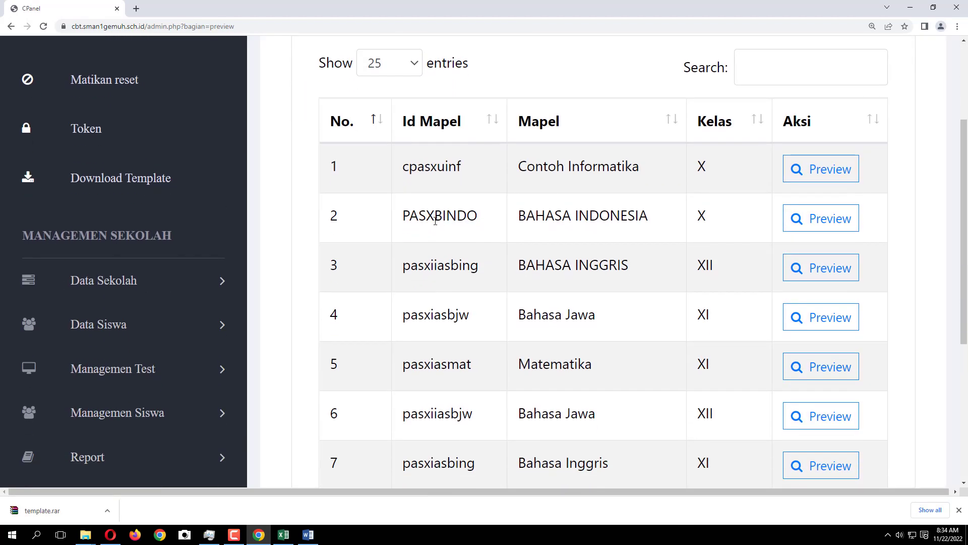
pyautogui.moveTo(523, 167); pyautogui.dragTo(644, 167)
pyautogui.click(656, 170)
pyautogui.click(832, 181)
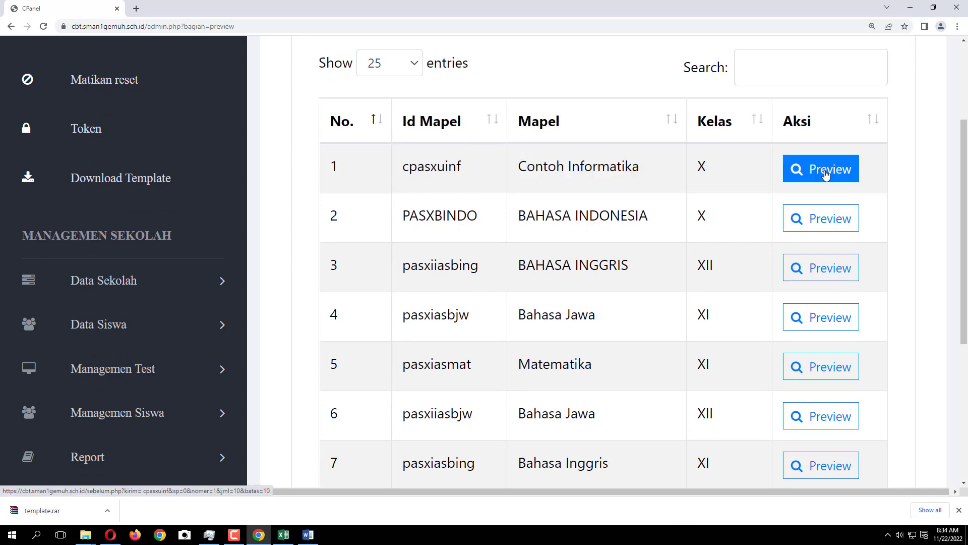
# Step: Check question 1 in the preview, advance to question 2, and view and close the Daftar Soal question list
pyautogui.scroll(-2, 307, 277)
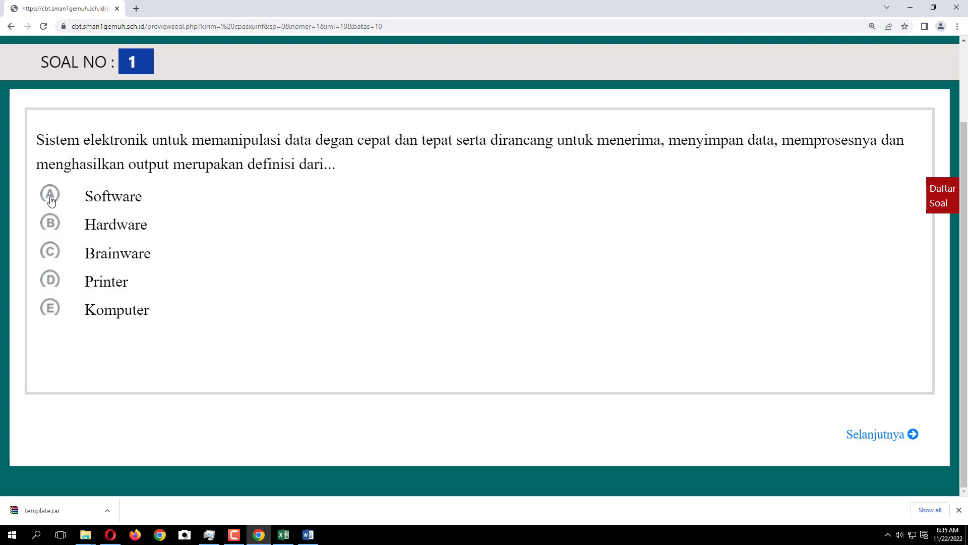
pyautogui.click(857, 437)
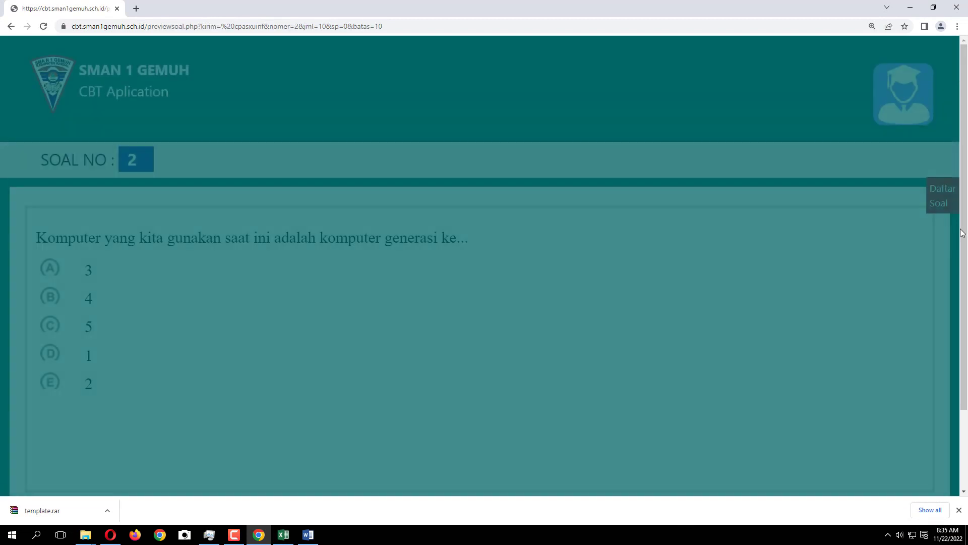
pyautogui.click(944, 203)
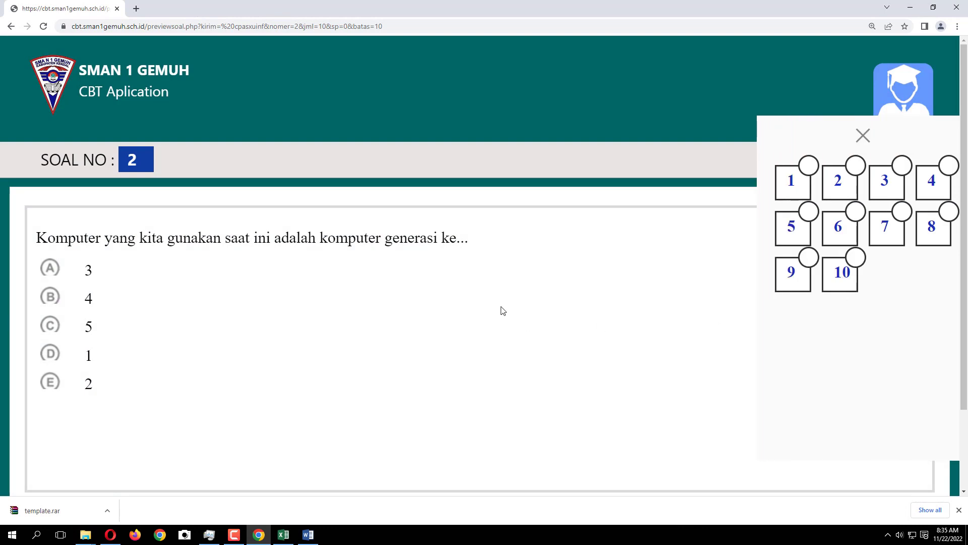
pyautogui.scroll(-2, 503, 310)
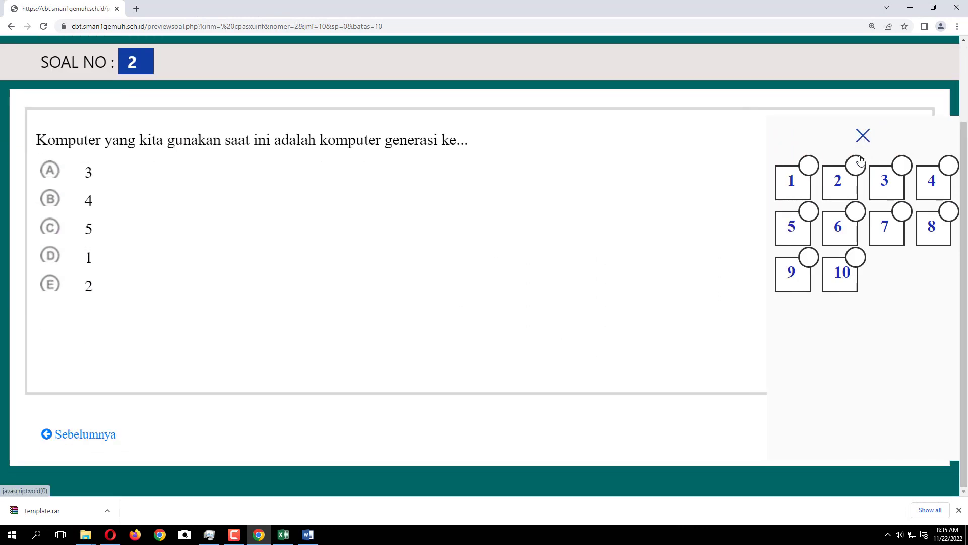
pyautogui.click(863, 136)
# Step: Advance through questions 3 to 10 of the preview, checking each question's text and answer options
pyautogui.click(883, 434)
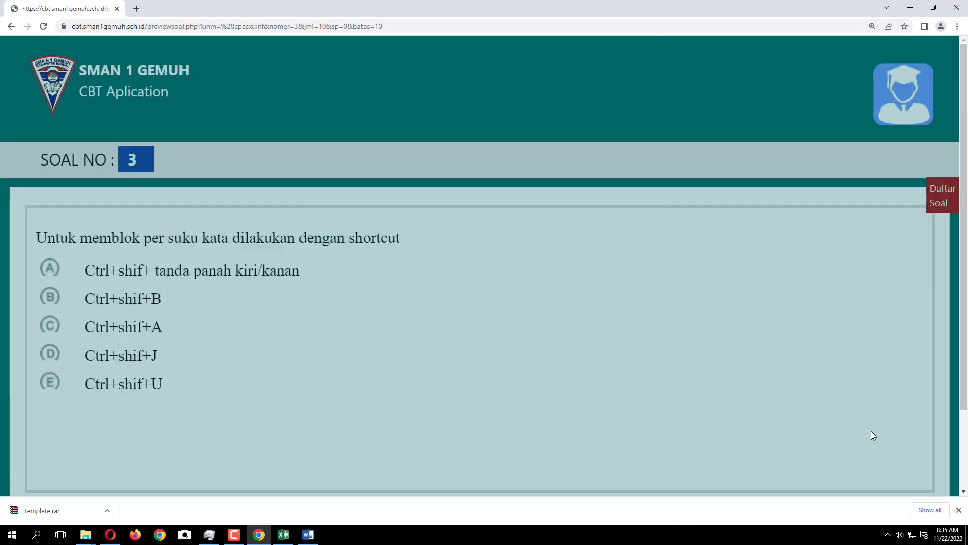
pyautogui.scroll(-2, 871, 432)
pyautogui.click(873, 437)
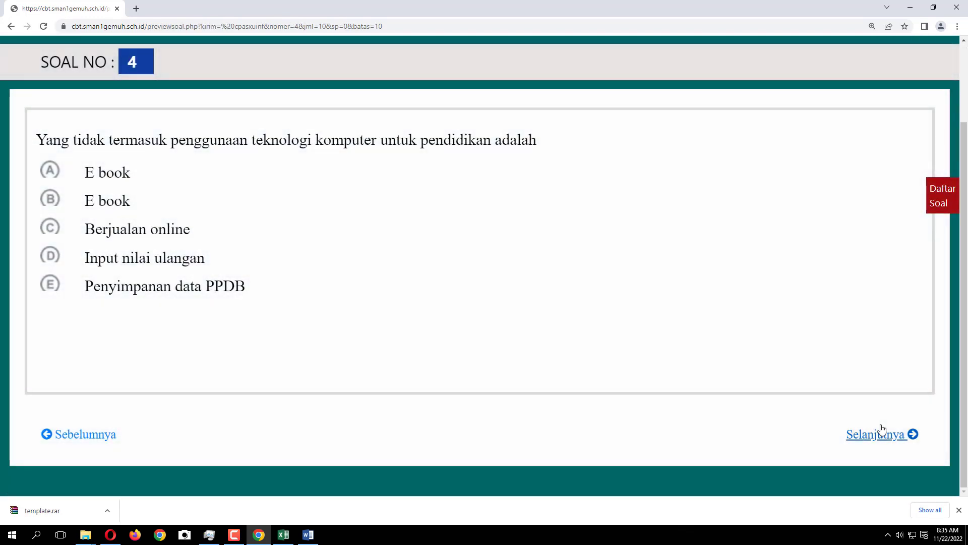
pyautogui.click(865, 434)
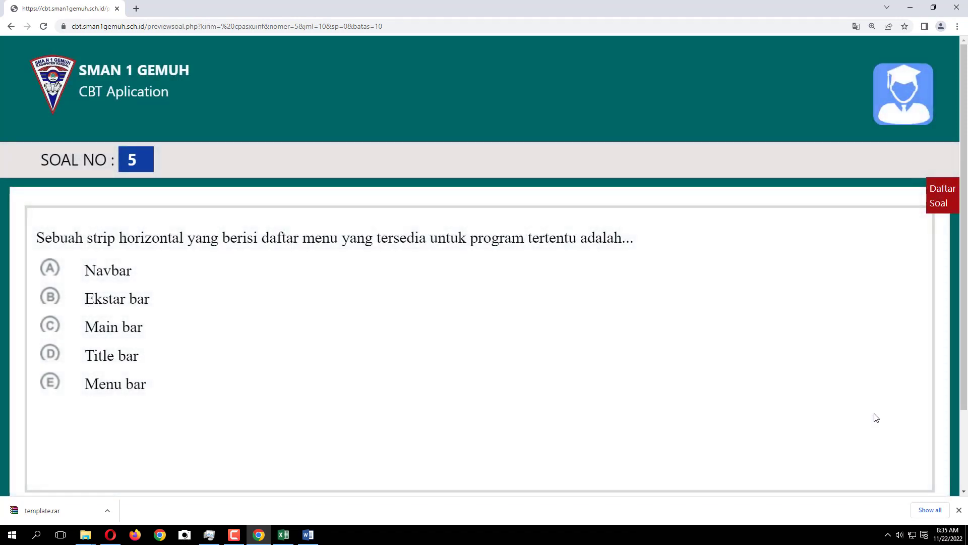
pyautogui.scroll(-2, 883, 429)
pyautogui.click(897, 442)
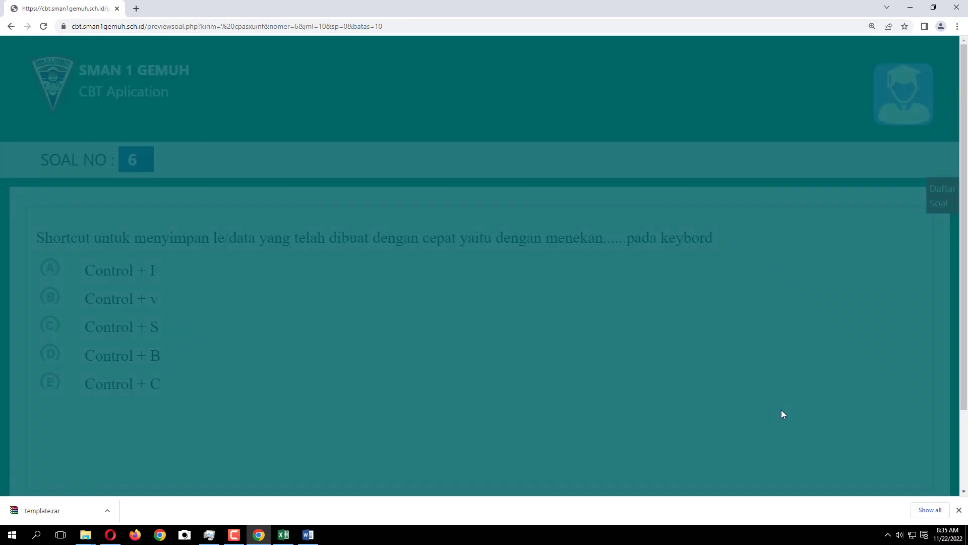
pyautogui.scroll(-2, 806, 409)
pyautogui.click(886, 438)
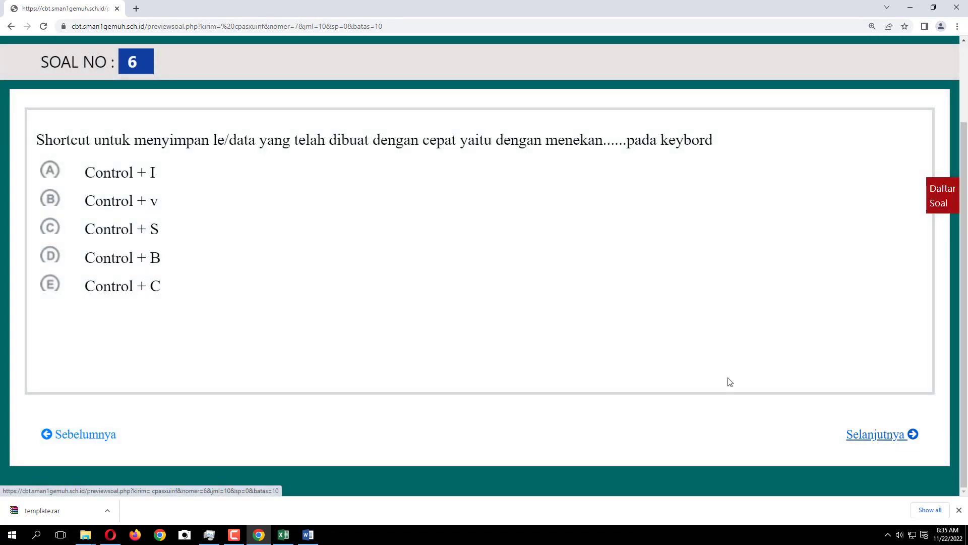
pyautogui.scroll(-2, 807, 429)
pyautogui.click(853, 434)
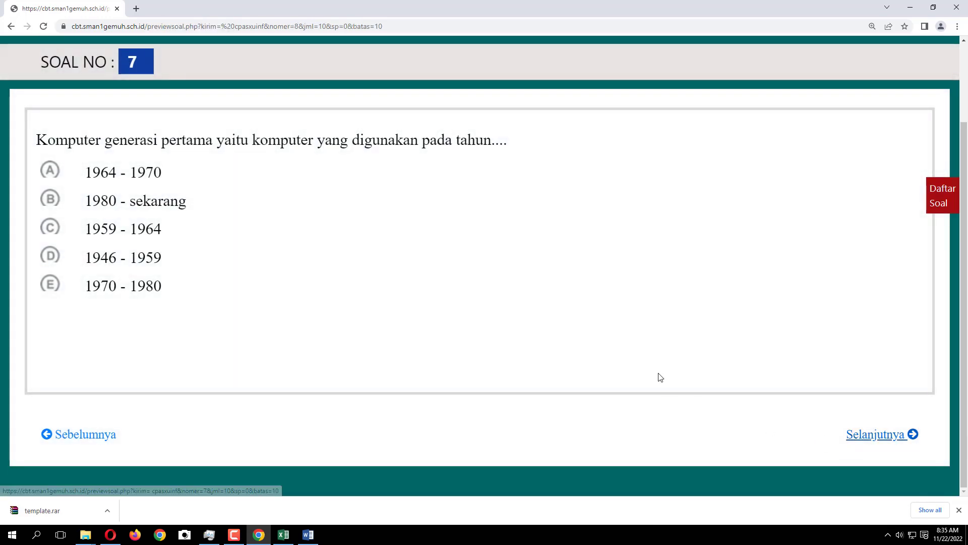
pyautogui.scroll(-2, 658, 373)
pyautogui.click(865, 434)
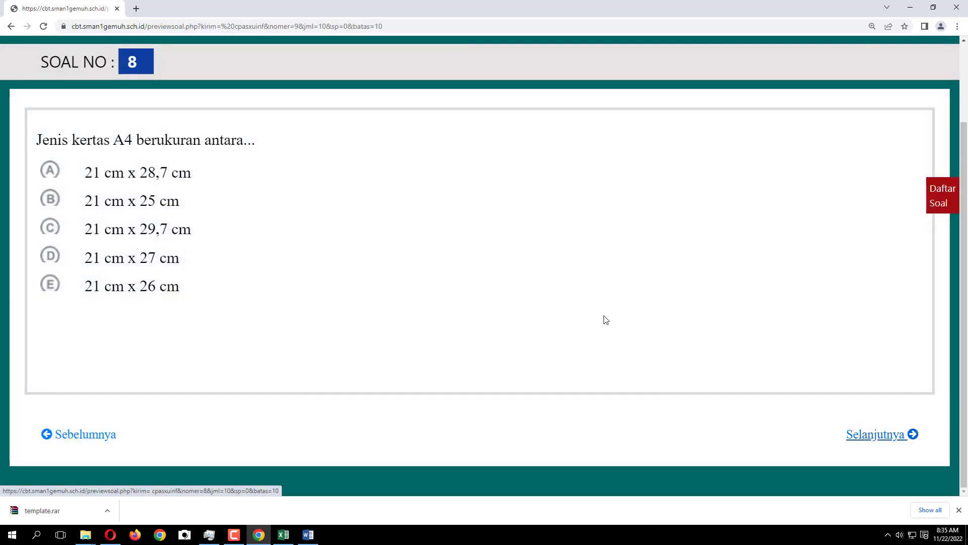
pyautogui.scroll(-2, 612, 293)
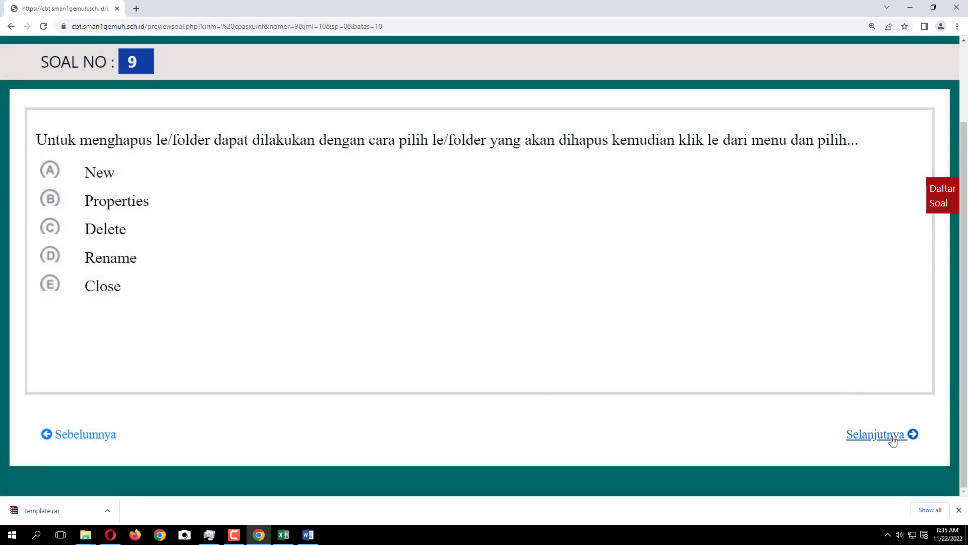
pyautogui.click(893, 440)
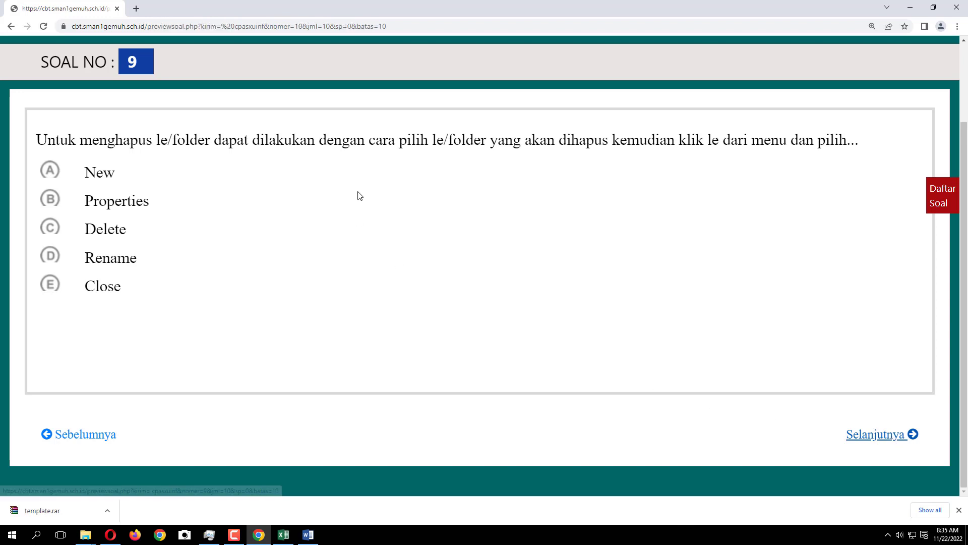
pyautogui.scroll(-2, 413, 258)
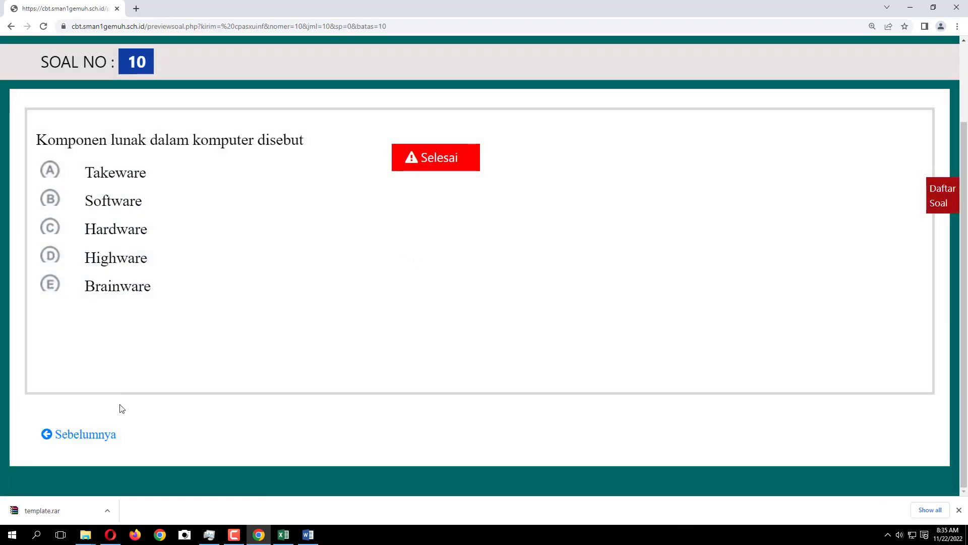
# Step: Go back through the preview to question 8 and advance again to question 10
pyautogui.click(88, 434)
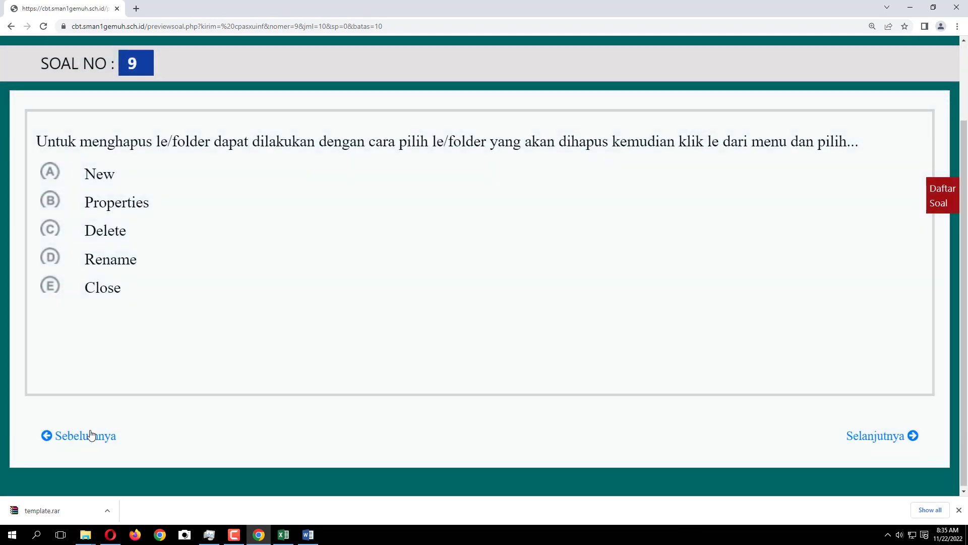
pyautogui.click(89, 433)
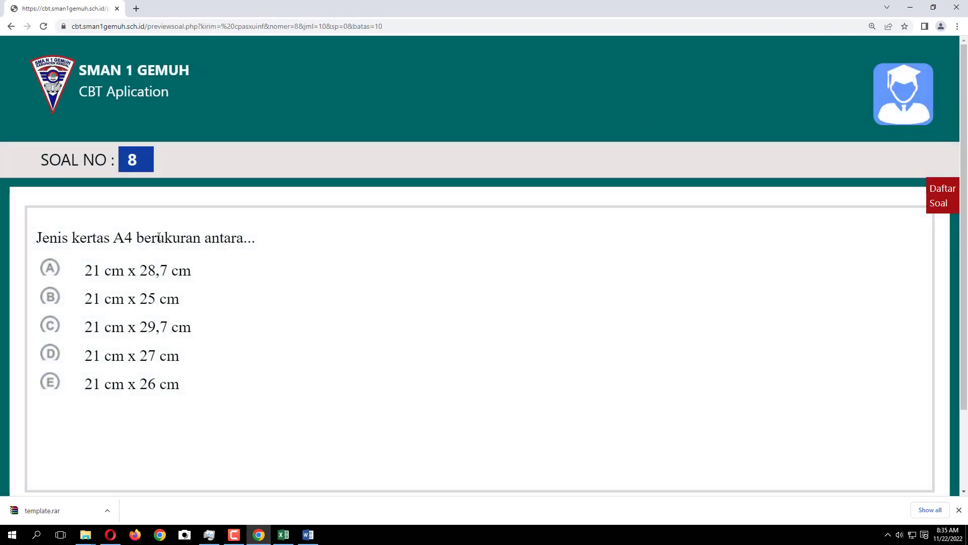
pyautogui.scroll(-2, 424, 286)
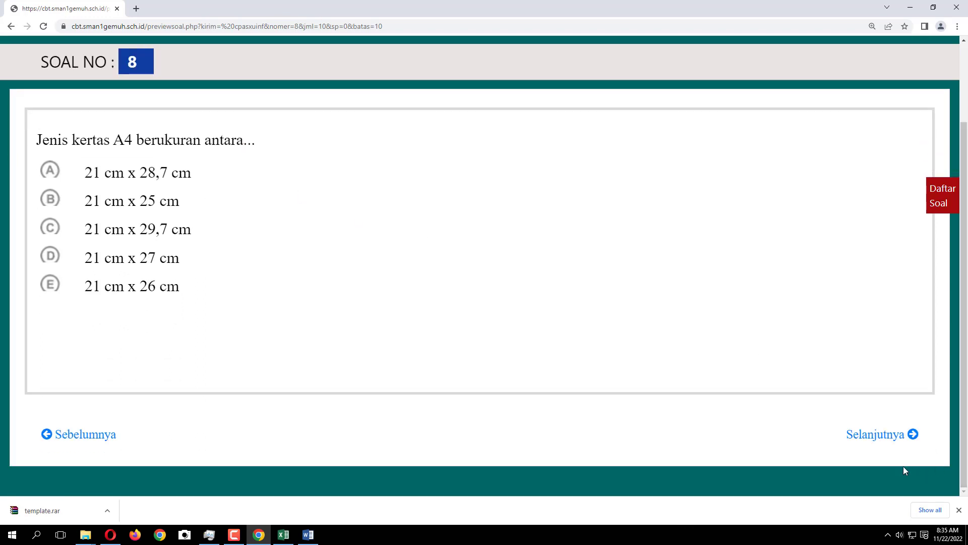
pyautogui.click(883, 437)
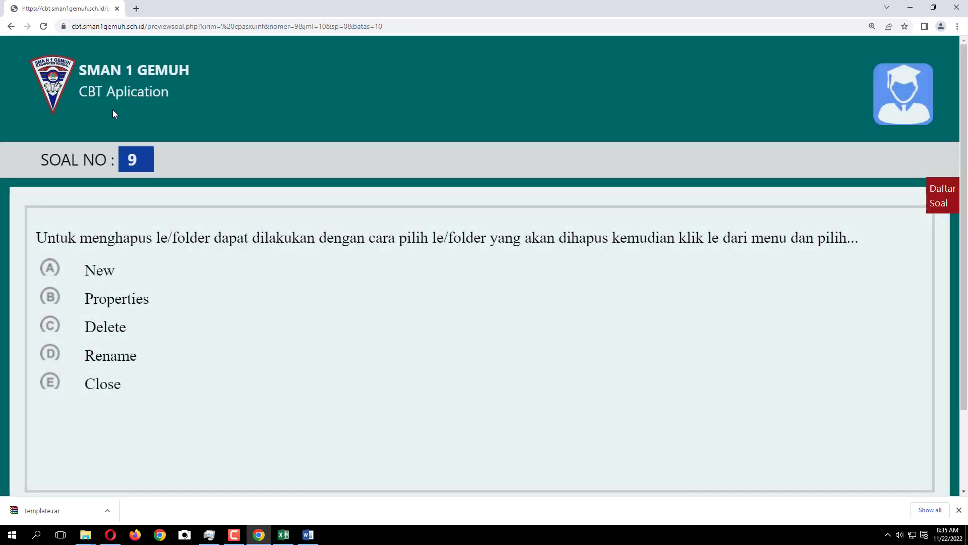
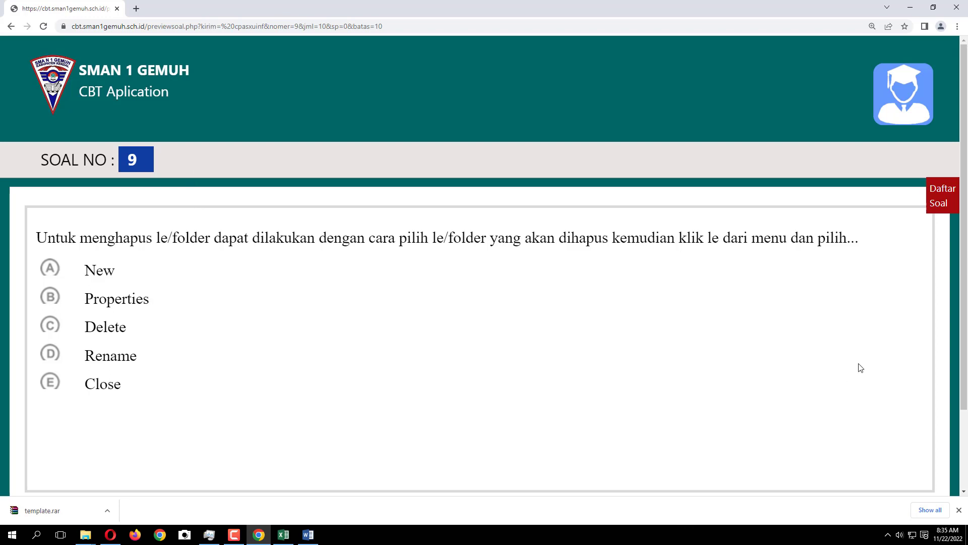
pyautogui.scroll(-3, 861, 368)
pyautogui.click(893, 438)
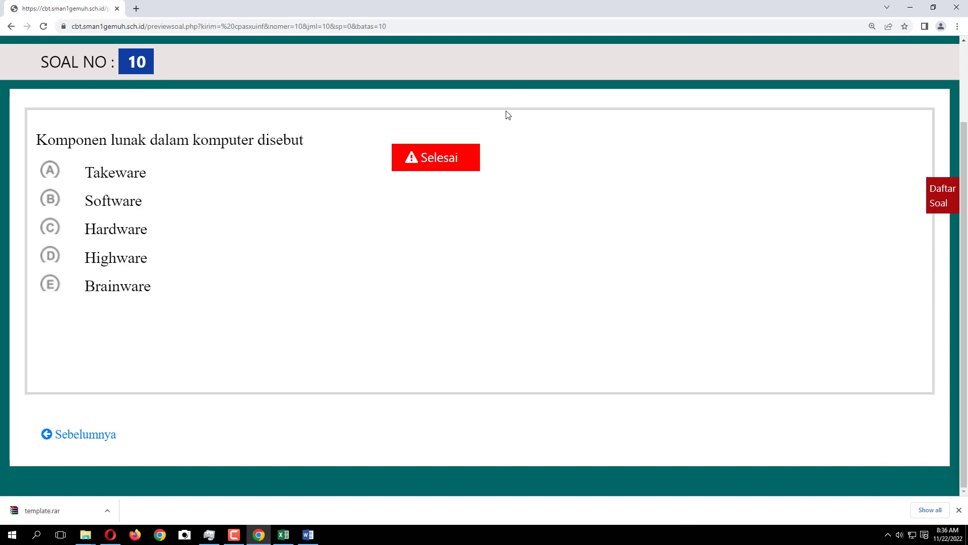
# Step: End the test preview with Selesai, ticking the confirmation that the test is finished
pyautogui.click(439, 159)
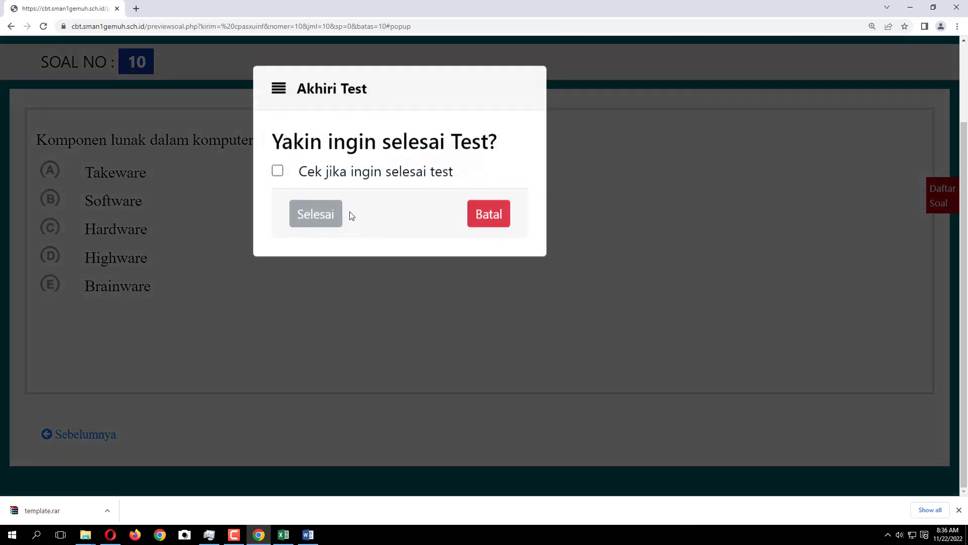
pyautogui.click(278, 189)
pyautogui.click(313, 236)
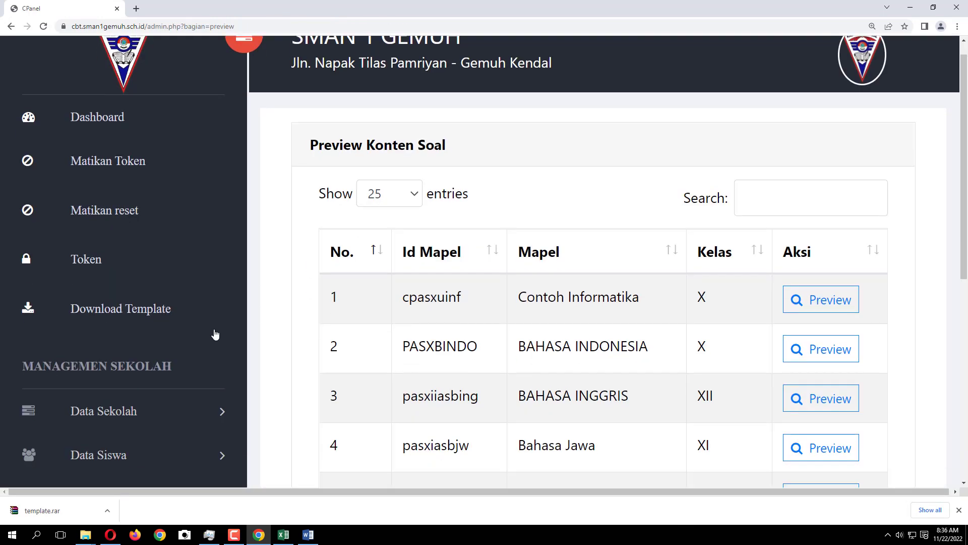
# Step: Open the Edit Soal question list for the Contoh Informatika class X test and look through its questions
pyautogui.scroll(-3, 166, 320)
pyautogui.click(165, 319)
pyautogui.scroll(-3, 145, 351)
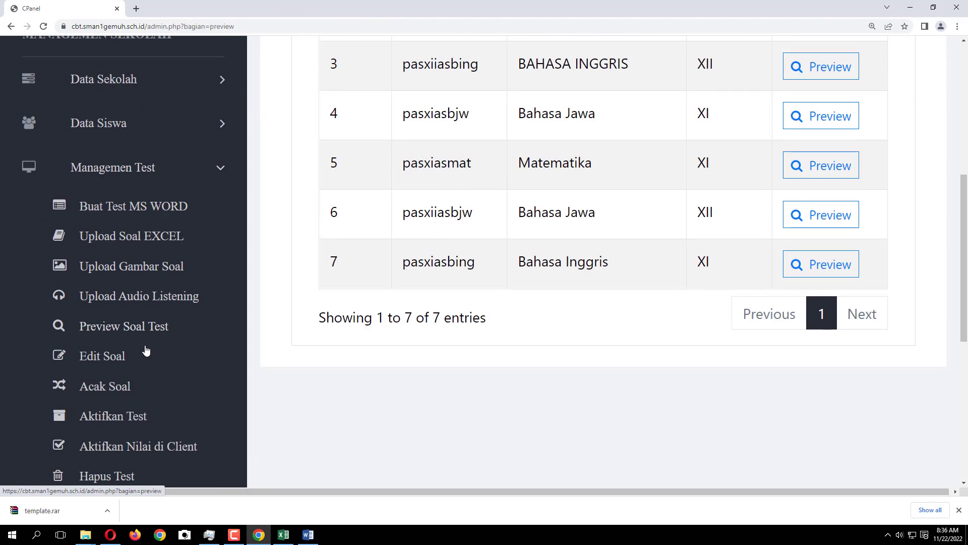
pyautogui.click(122, 359)
pyautogui.scroll(-2, 640, 294)
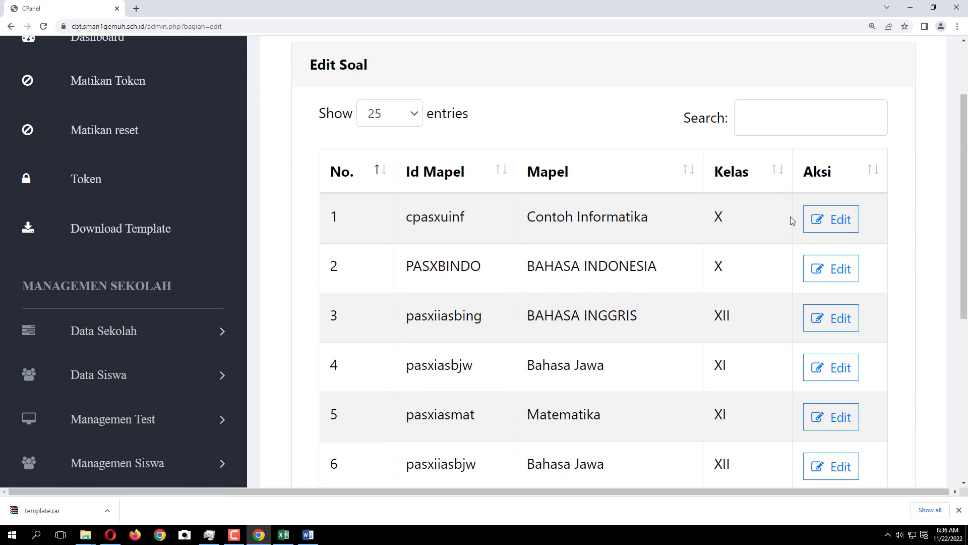
pyautogui.click(835, 227)
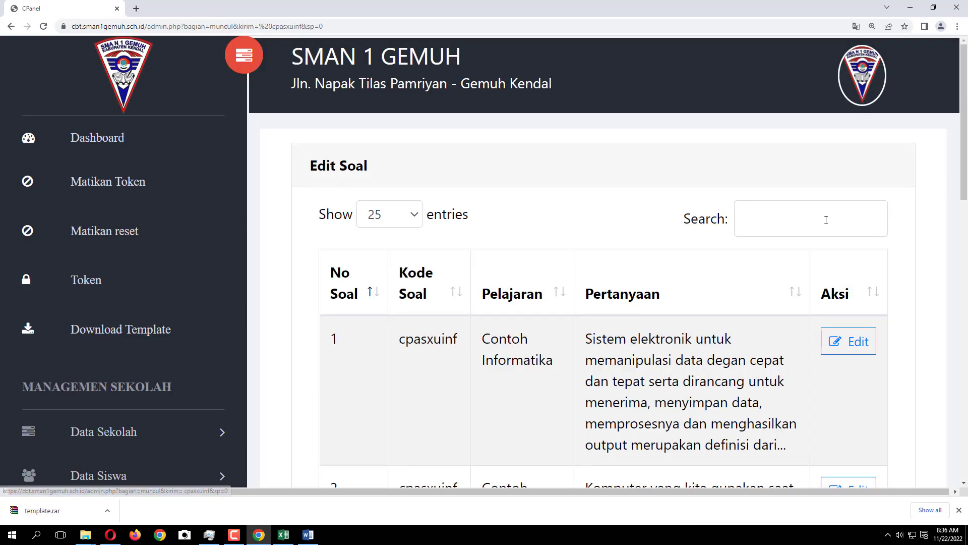
pyautogui.scroll(-3, 459, 202)
pyautogui.scroll(-13, 530, 226)
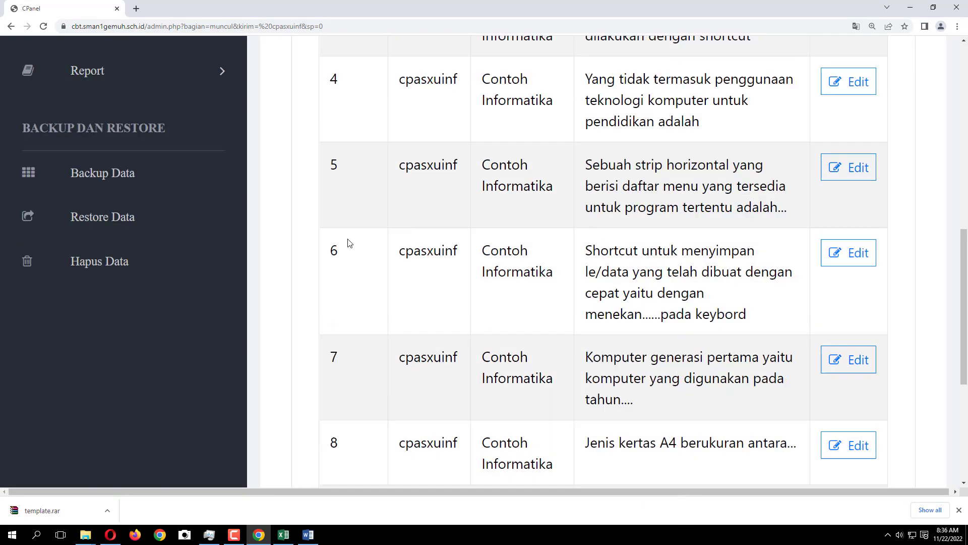
pyautogui.scroll(15, 357, 253)
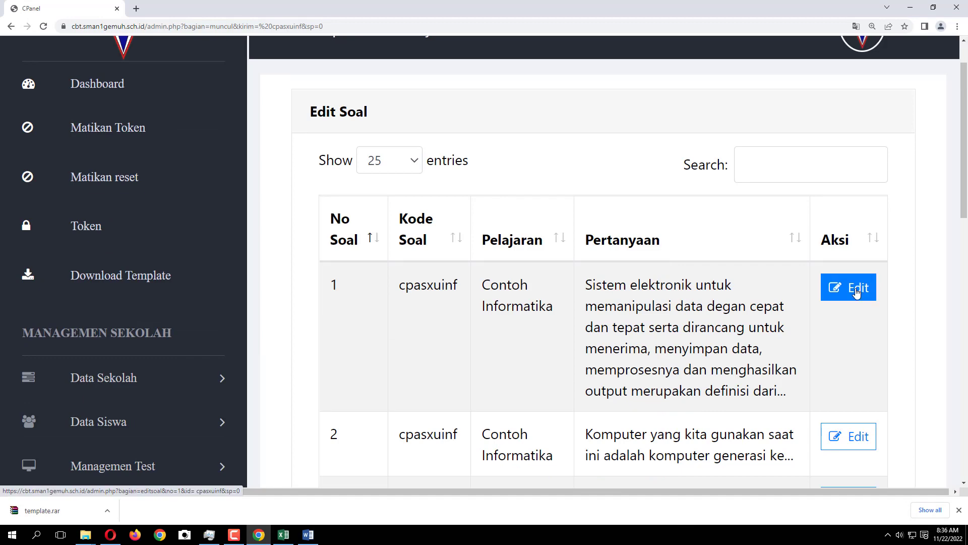
pyautogui.scroll(-5, 846, 304)
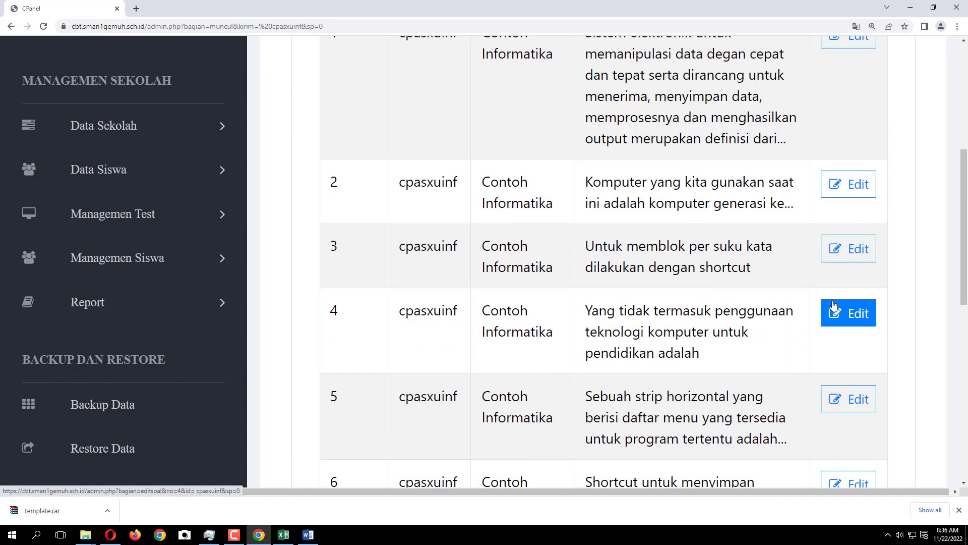
# Step: Open question 1 of the Contoh Informatika test for editing and look at its image insertion options
pyautogui.scroll(5, 827, 240)
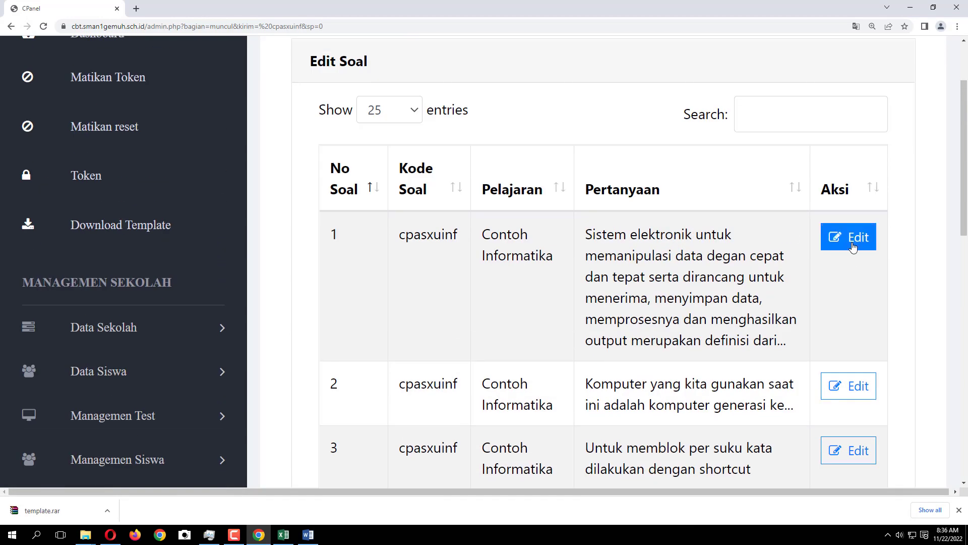
pyautogui.click(844, 239)
pyautogui.scroll(-2, 513, 207)
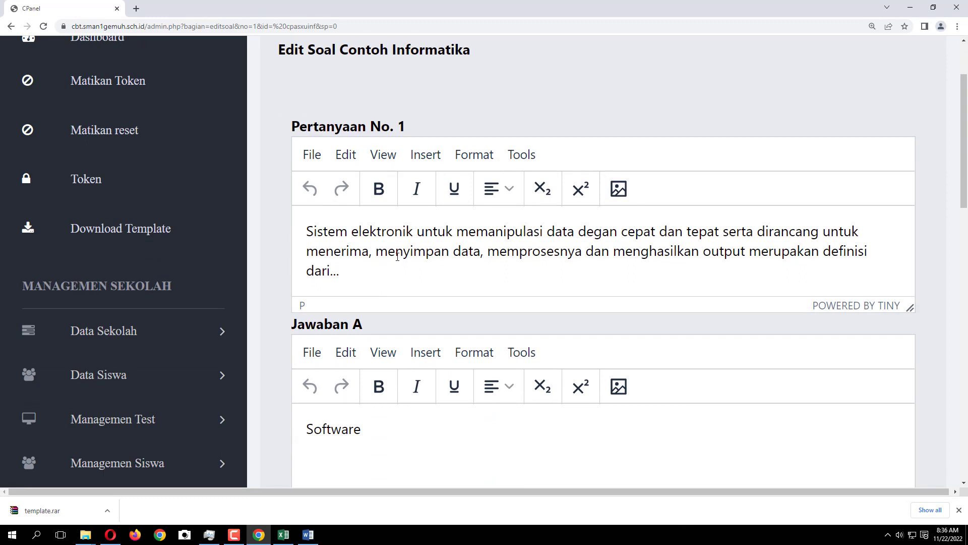
pyautogui.click(620, 191)
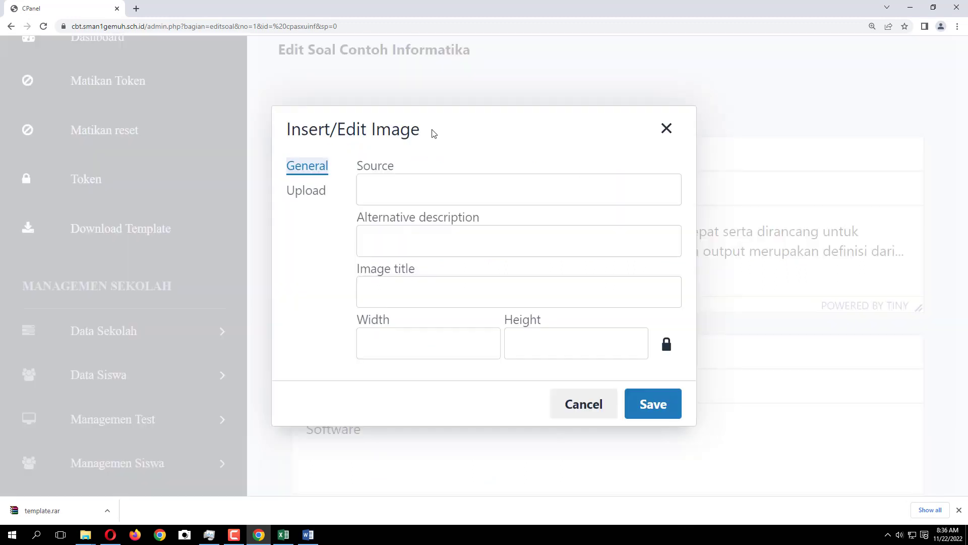
pyautogui.click(666, 128)
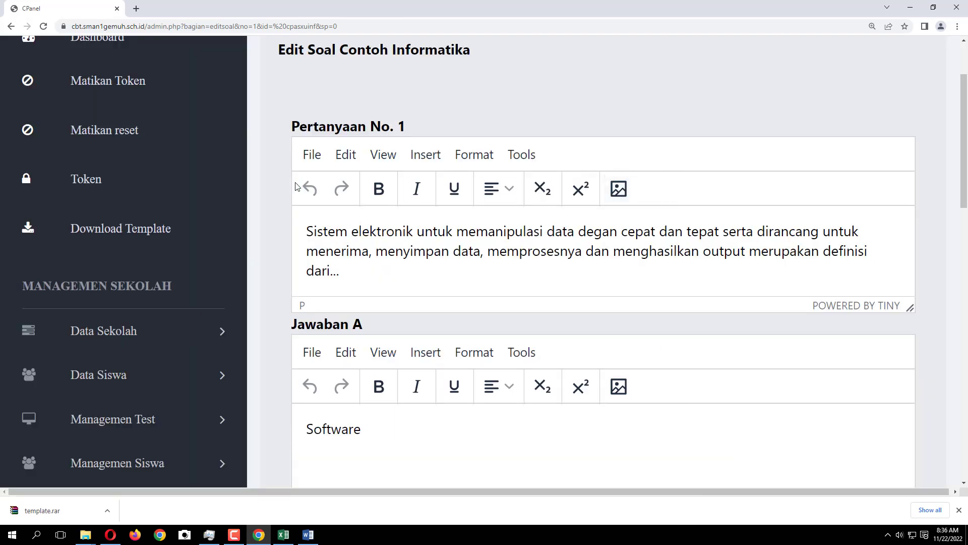
# Step: Upload "WhatsApp Image 2022-11-08 at 14.55.17" from the Downloads folder and insert it into the text of question 1
pyautogui.click(620, 190)
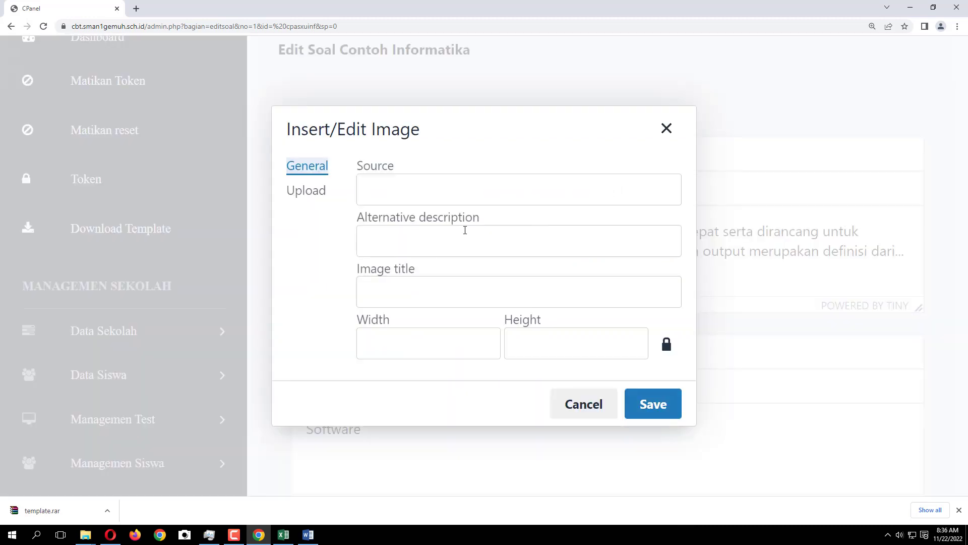
pyautogui.click(313, 192)
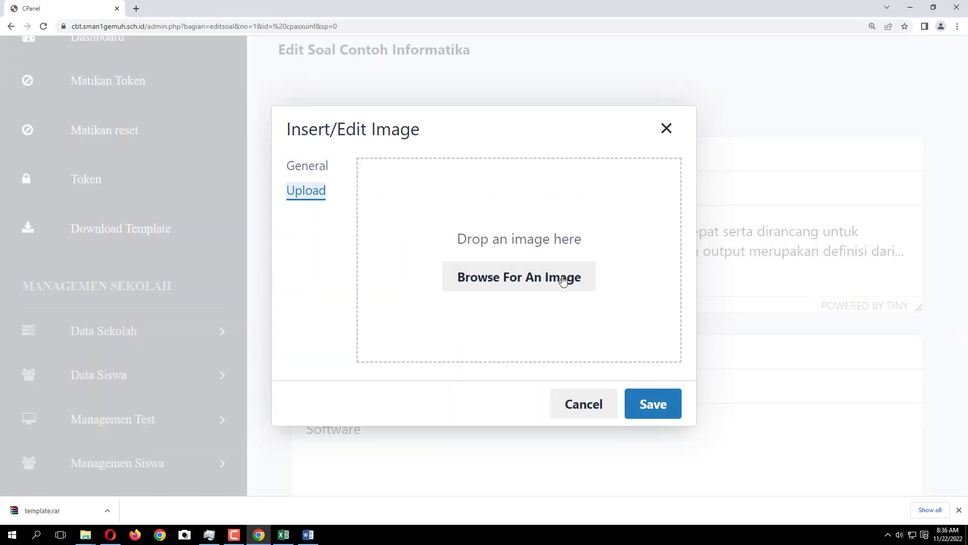
pyautogui.click(475, 285)
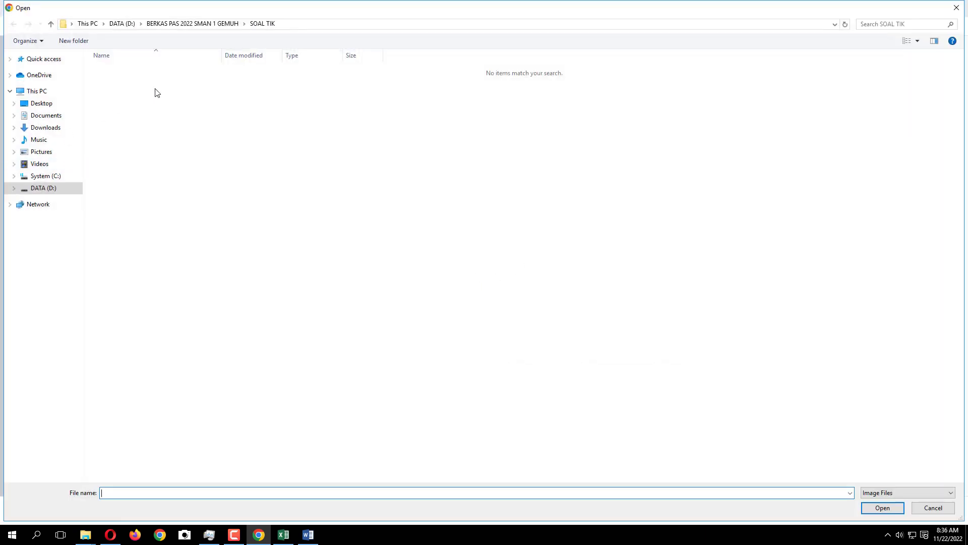
pyautogui.click(44, 154)
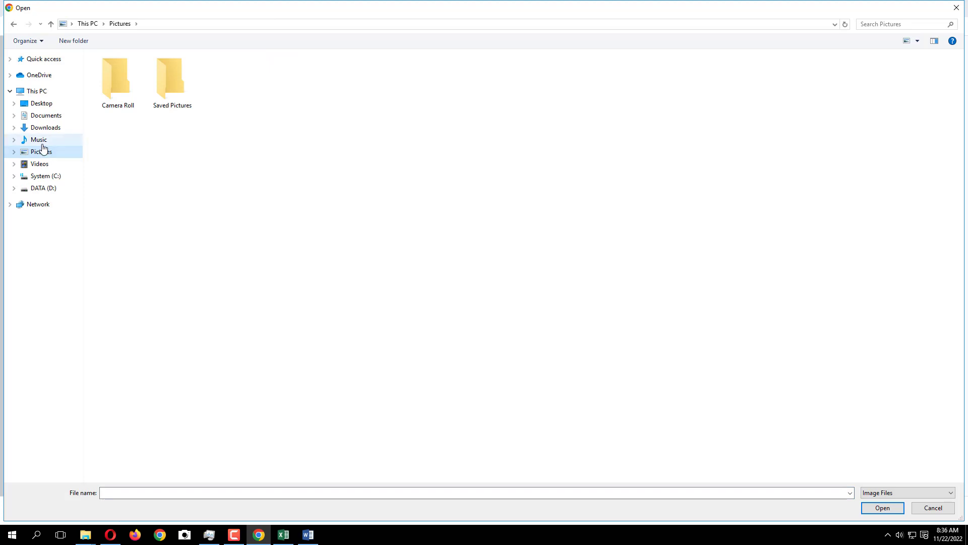
pyautogui.click(46, 127)
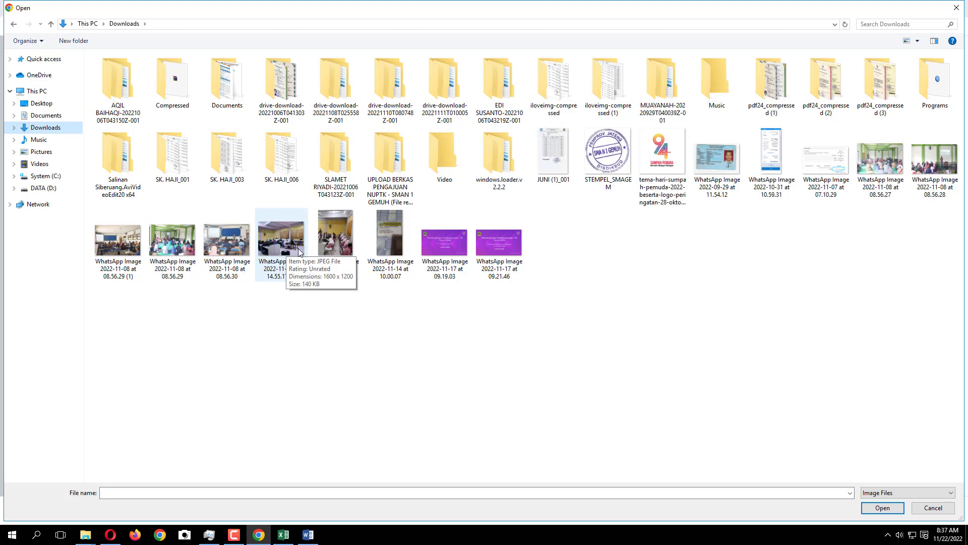
pyautogui.click(327, 241)
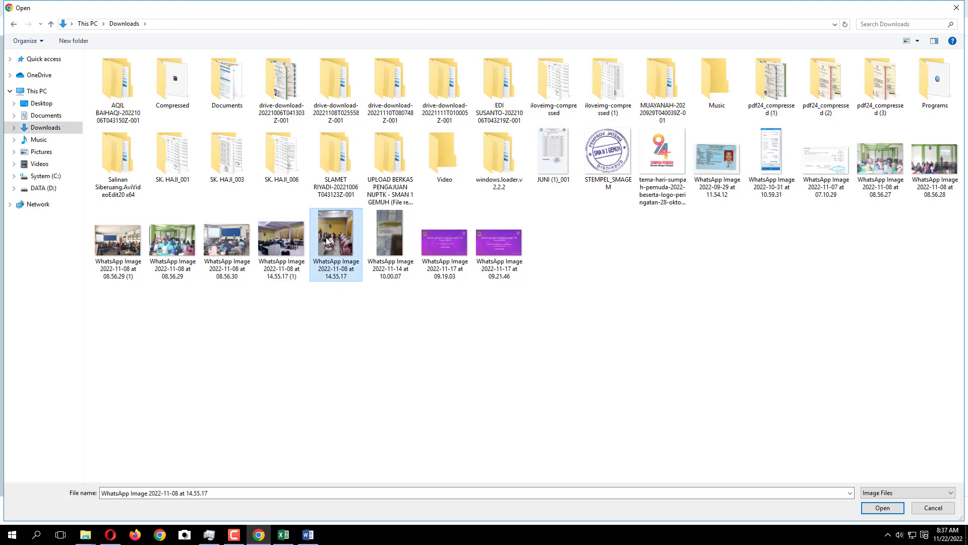
pyautogui.click(872, 508)
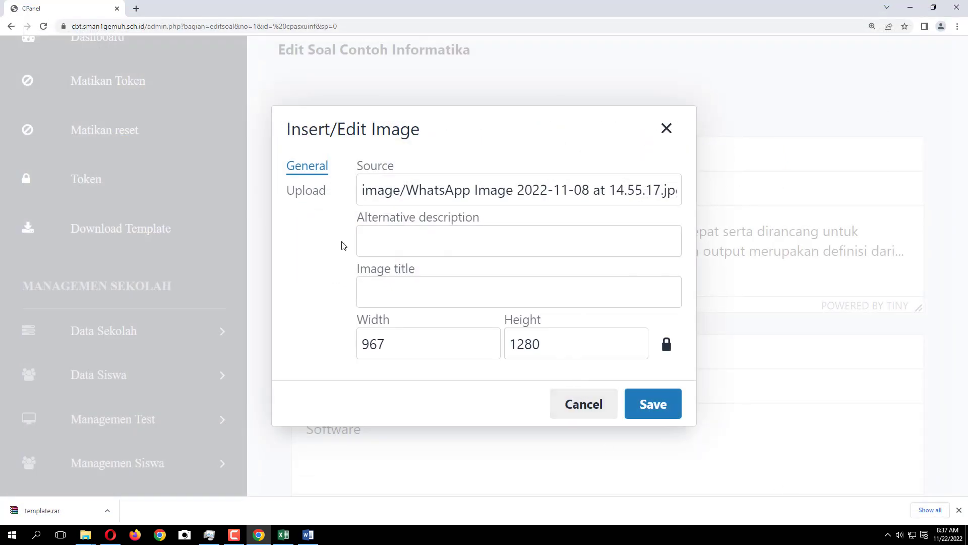
pyautogui.click(649, 409)
# Step: Enlarge the question 1 editing area and shrink the inserted image proportionally until it fits entirely within that area
pyautogui.scroll(4, 803, 264)
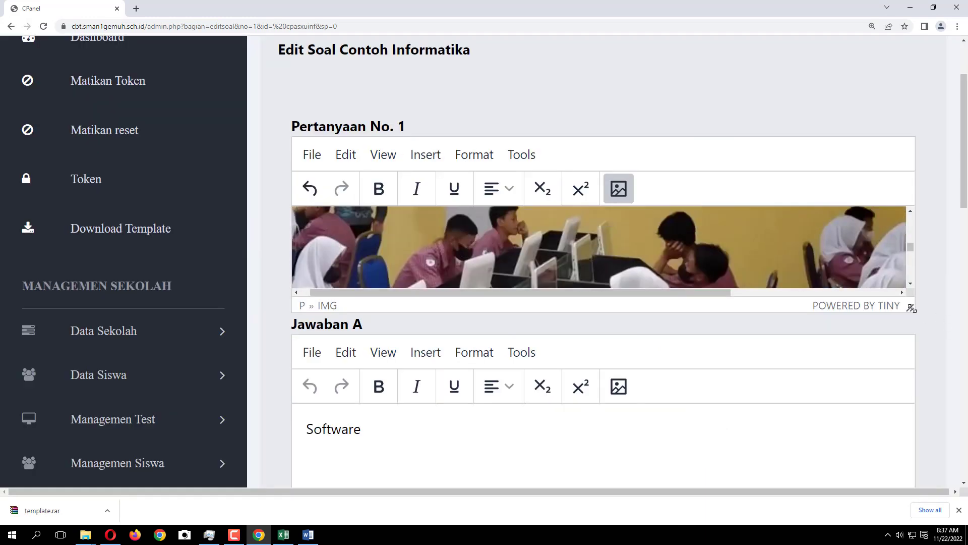
pyautogui.moveTo(911, 308); pyautogui.dragTo(911, 435)
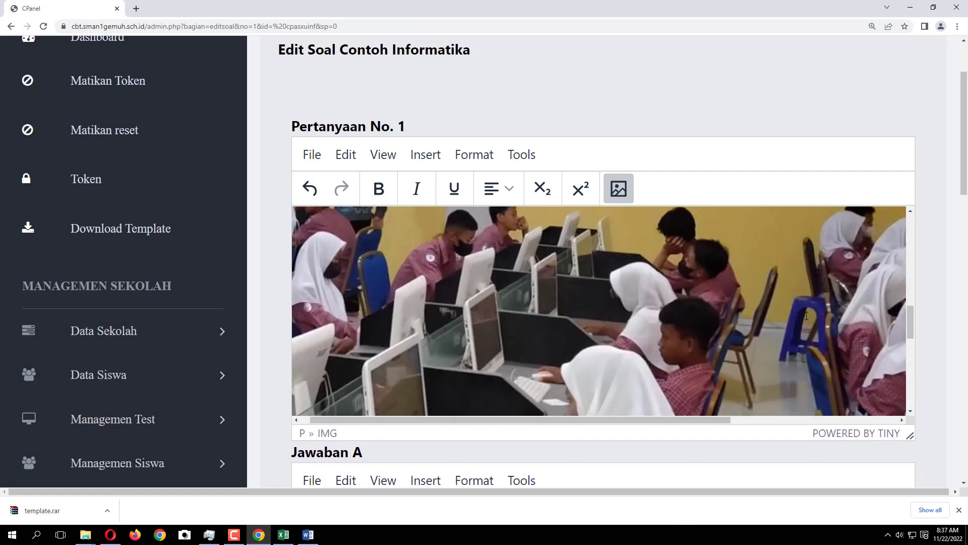
pyautogui.scroll(-8, 806, 316)
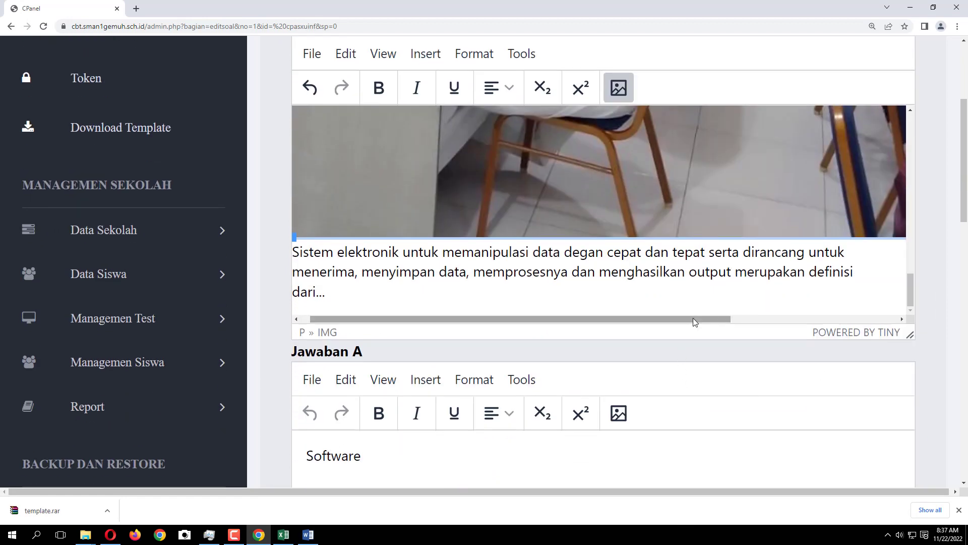
pyautogui.moveTo(694, 319); pyautogui.dragTo(860, 320)
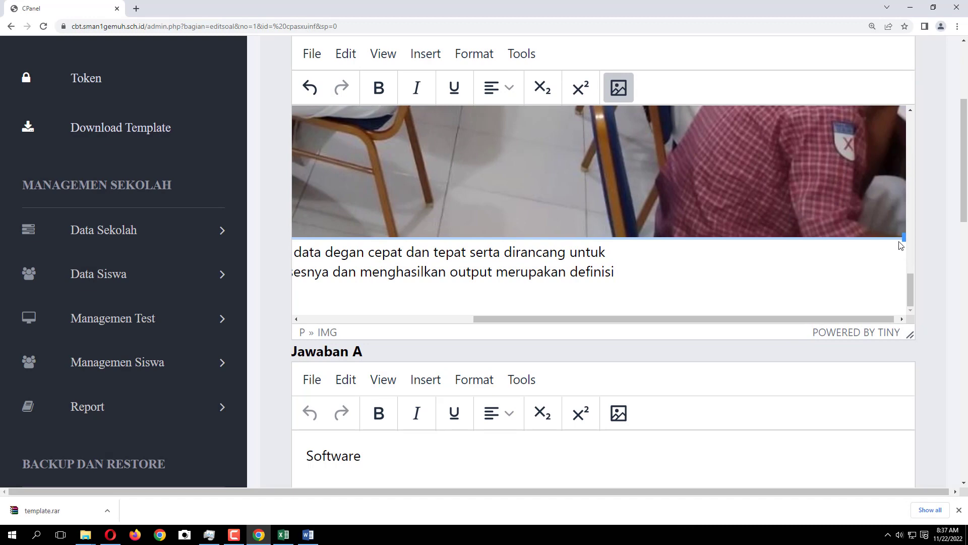
pyautogui.moveTo(902, 237); pyautogui.dragTo(598, 191)
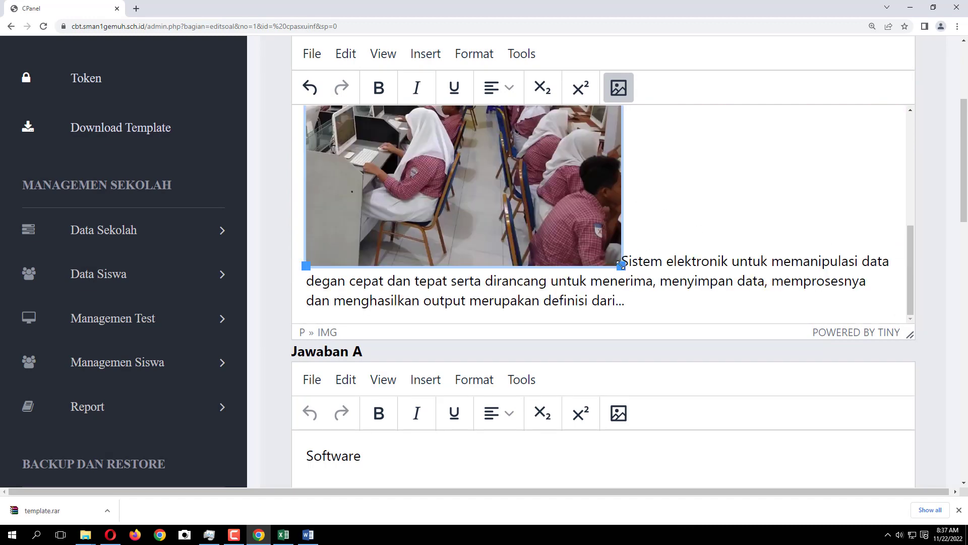
pyautogui.moveTo(621, 264); pyautogui.dragTo(509, 199)
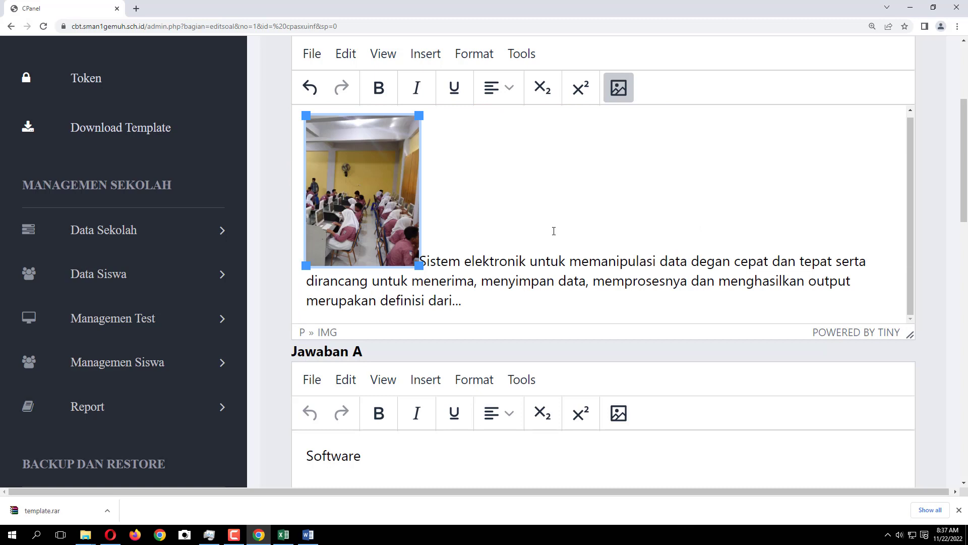
# Step: Put the question text in its own paragraph below the image, check the answer fields and save question 1
pyautogui.click(427, 265)
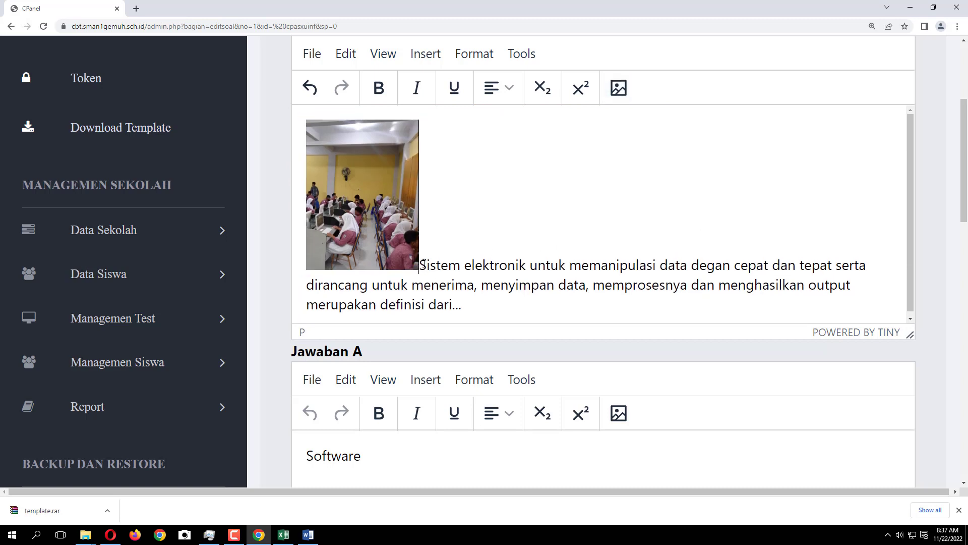
pyautogui.press('Return')
pyautogui.scroll(-5, 455, 251)
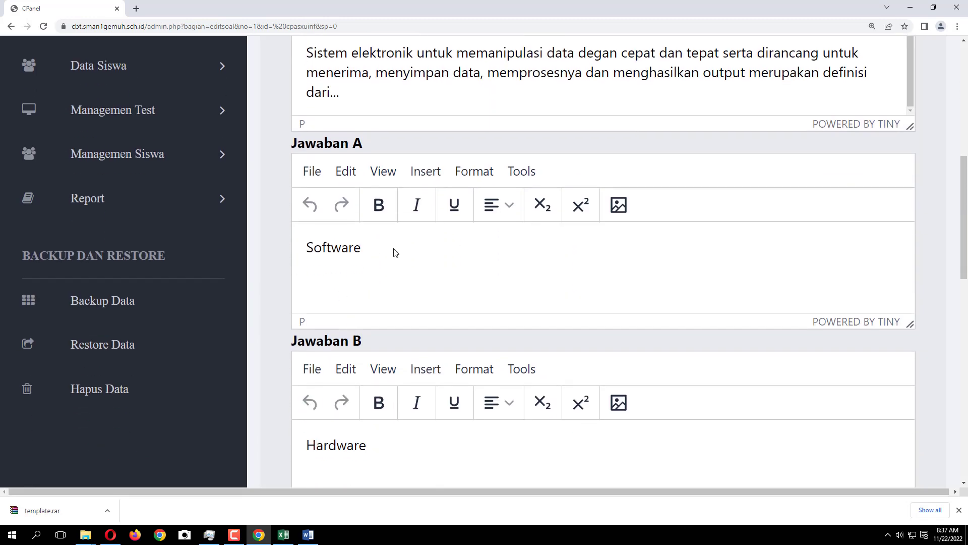
pyautogui.scroll(-12, 393, 251)
pyautogui.scroll(9, 398, 329)
pyautogui.scroll(11, 476, 132)
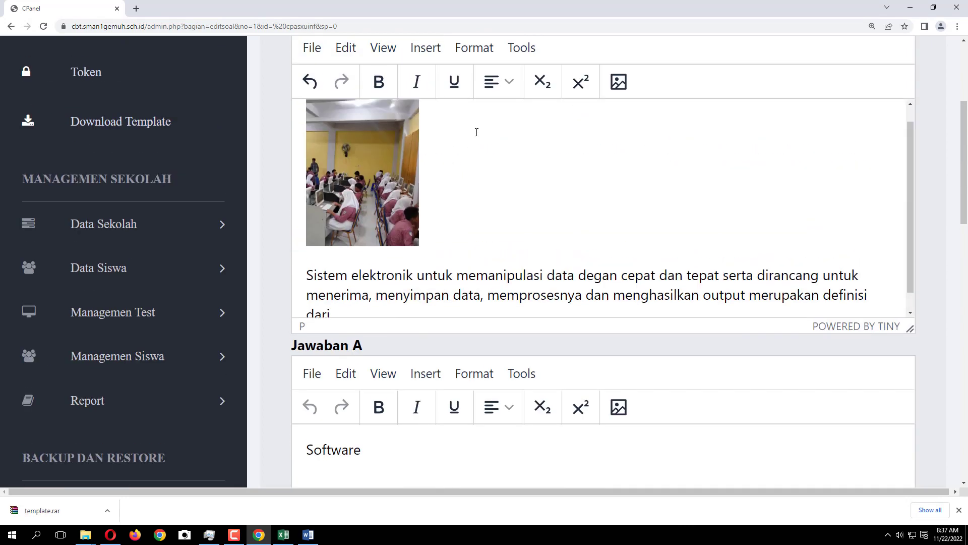
pyautogui.scroll(-8, 512, 158)
pyautogui.scroll(-14, 648, 331)
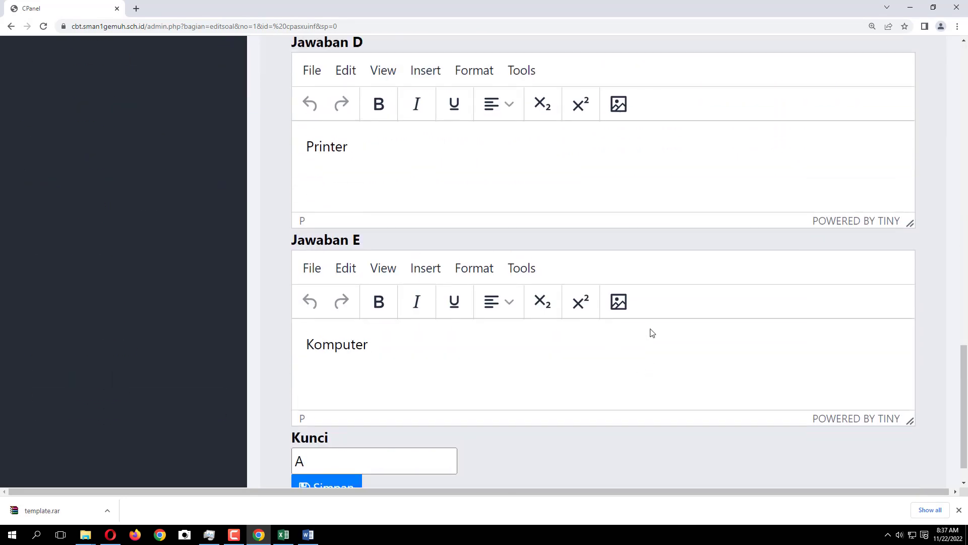
pyautogui.click(324, 450)
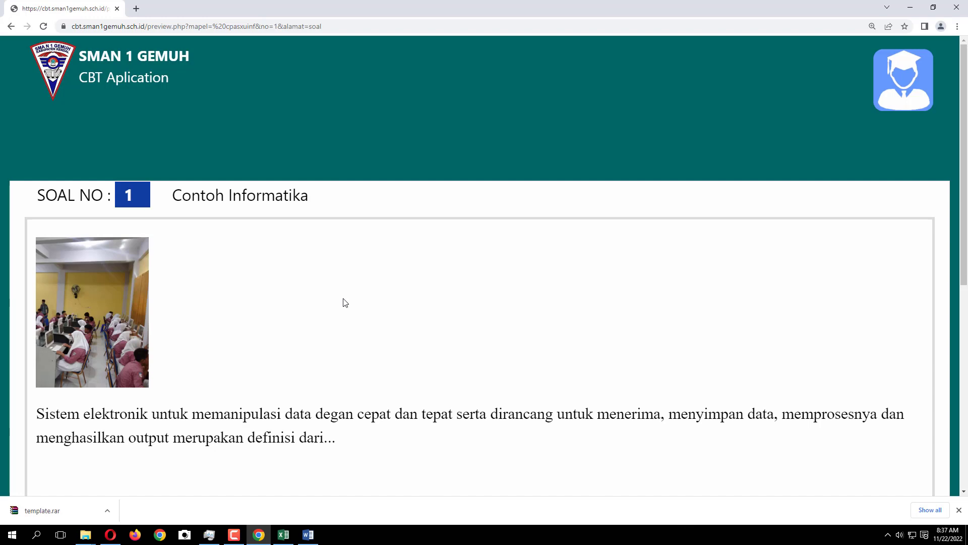
# Step: Check the image, text and answer options of the saved question 1, then return to the Edit Soal test list
pyautogui.scroll(-8, 263, 306)
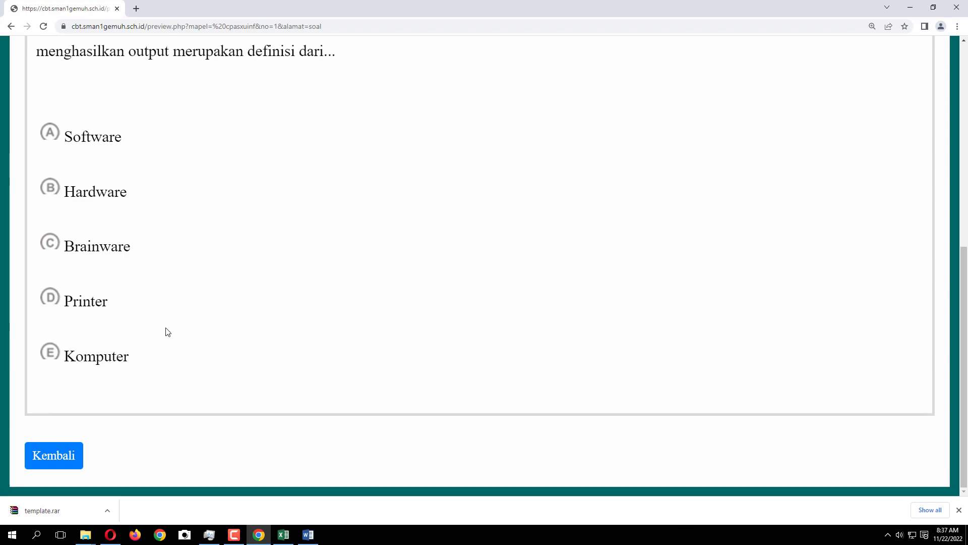
pyautogui.scroll(8, 167, 312)
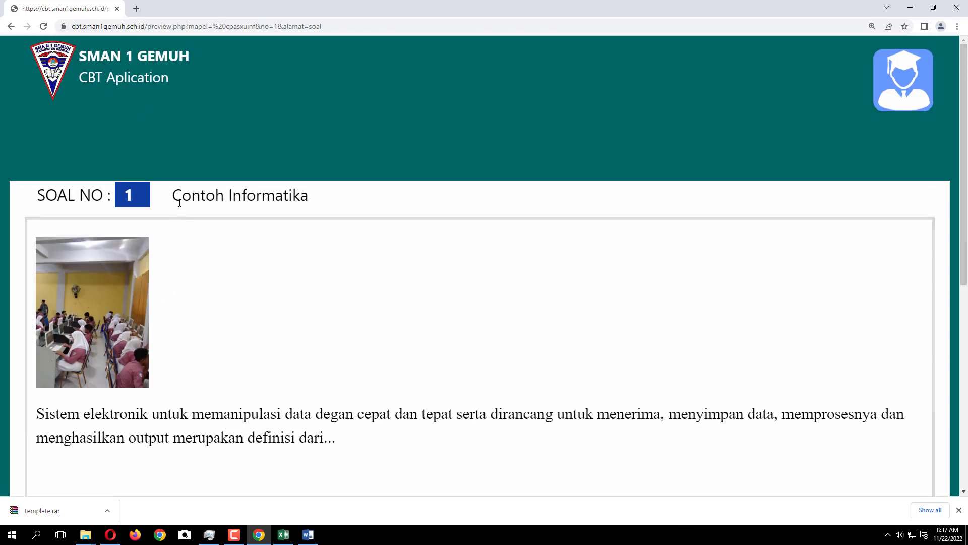
pyautogui.scroll(-8, 320, 264)
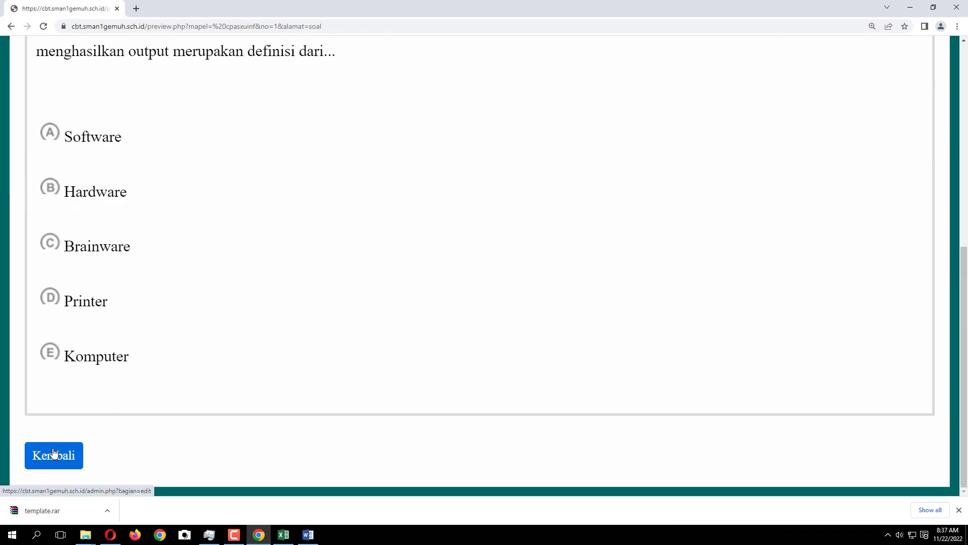
pyautogui.click(58, 457)
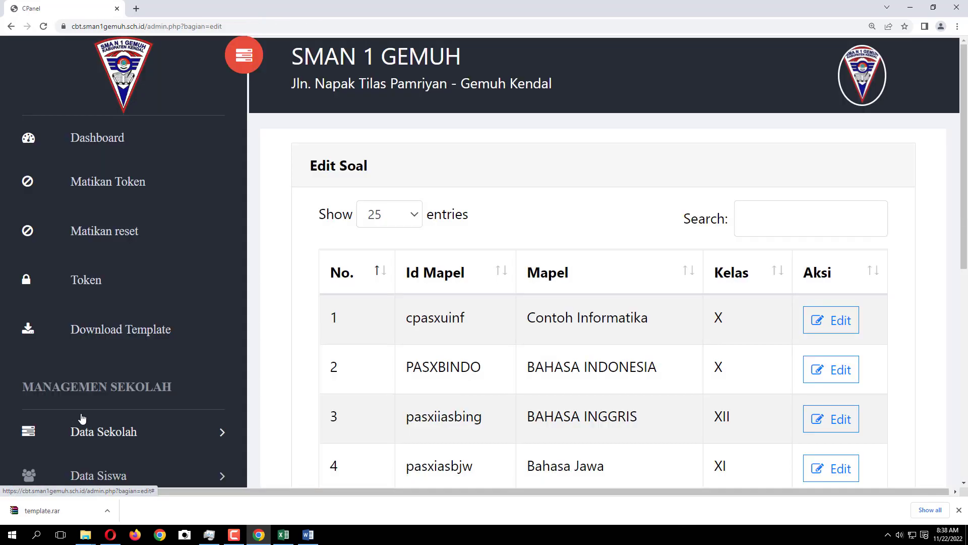
# Step: Open the Preview Soal Test view for the class X Contoh Informatika test
pyautogui.scroll(-5, 547, 233)
pyautogui.scroll(5, 452, 270)
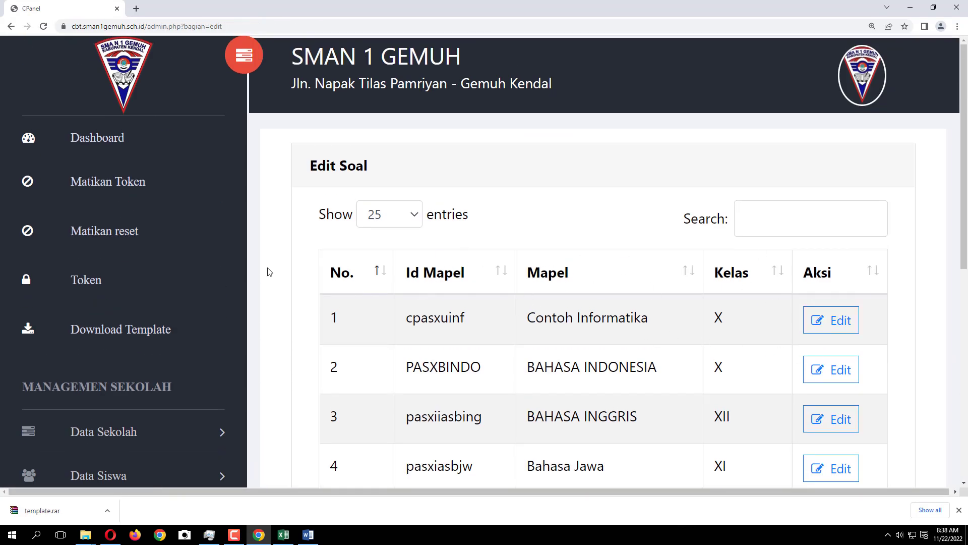
pyautogui.scroll(-2, 155, 266)
pyautogui.scroll(-4, 155, 266)
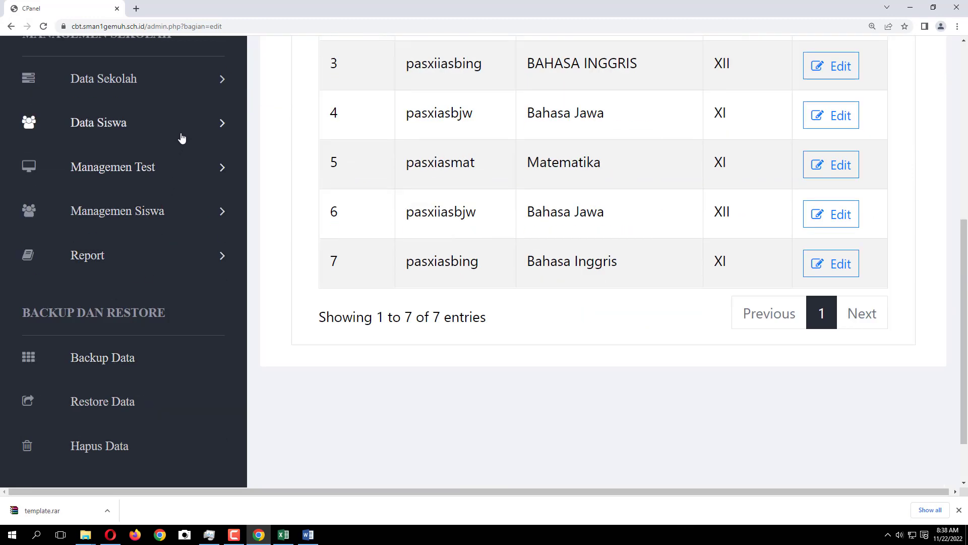
pyautogui.click(175, 174)
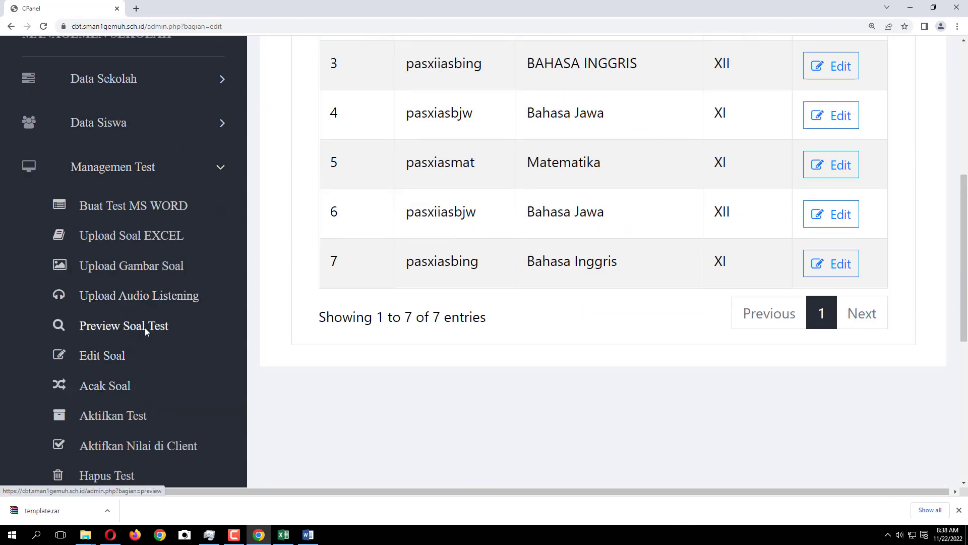
pyautogui.click(144, 327)
pyautogui.click(826, 325)
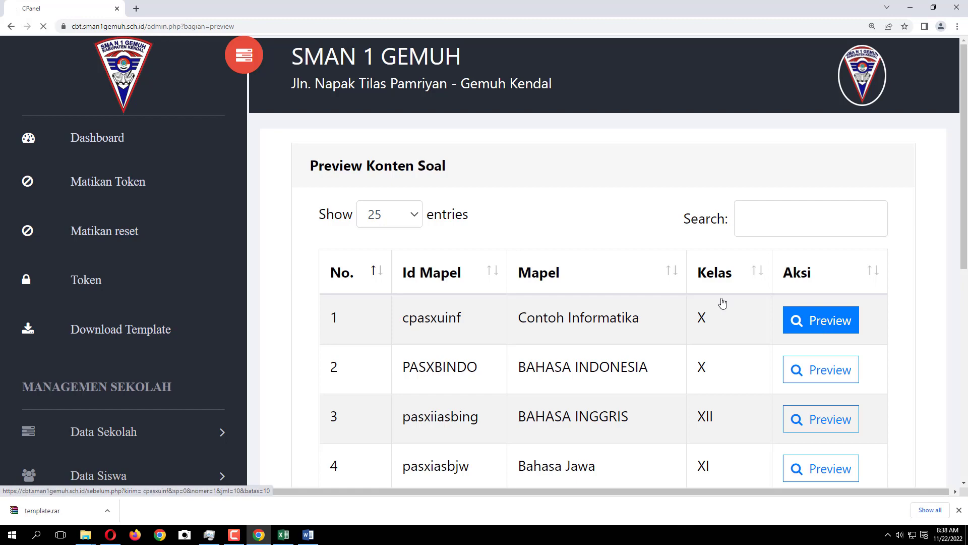
# Step: Advance the preview from question 1 to question 3, checking each question's text and answer options
pyautogui.scroll(-5, 353, 297)
pyautogui.scroll(-1, 382, 298)
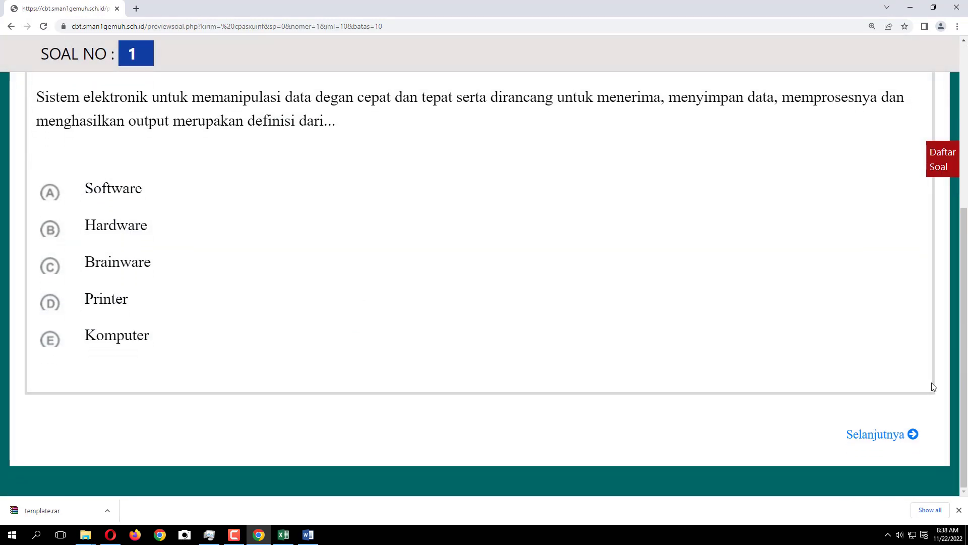
pyautogui.click(880, 434)
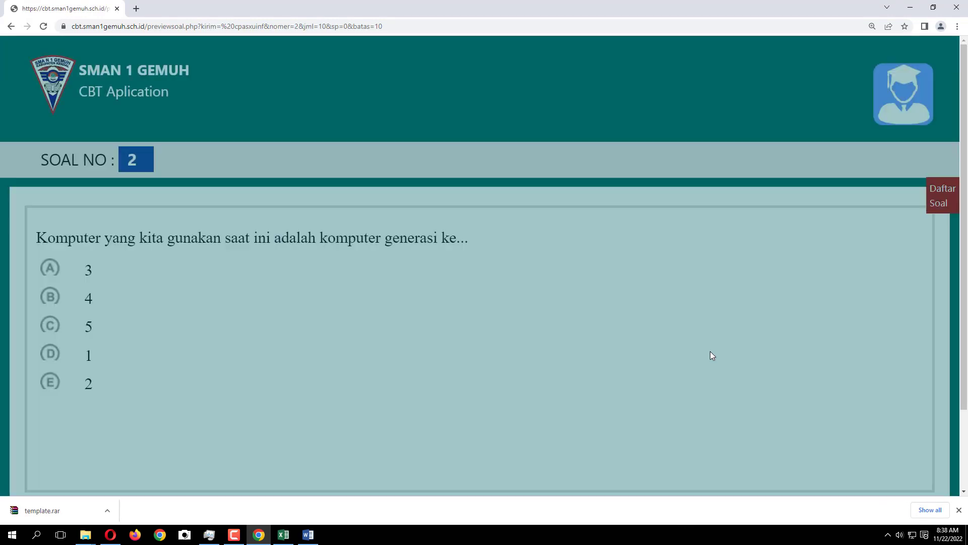
pyautogui.scroll(-2, 709, 352)
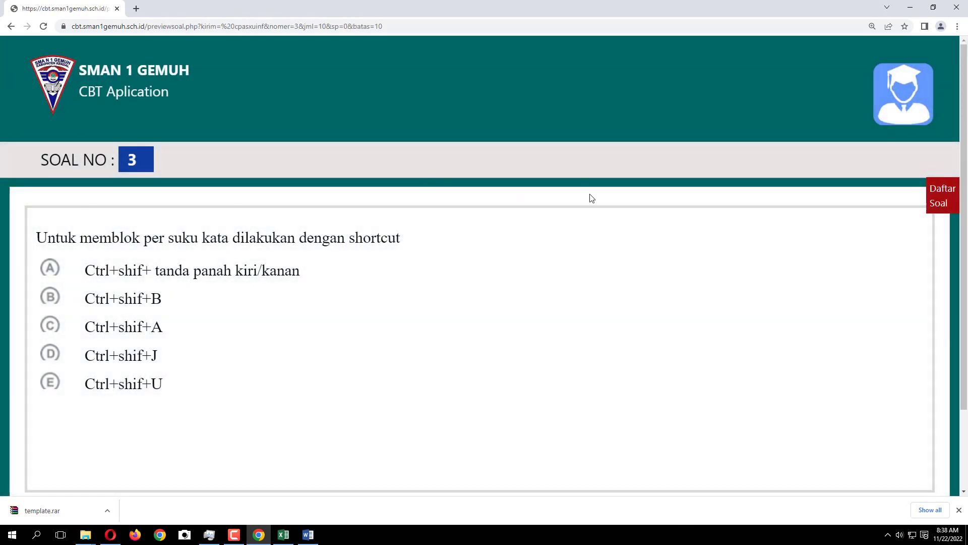
pyautogui.scroll(-2, 887, 235)
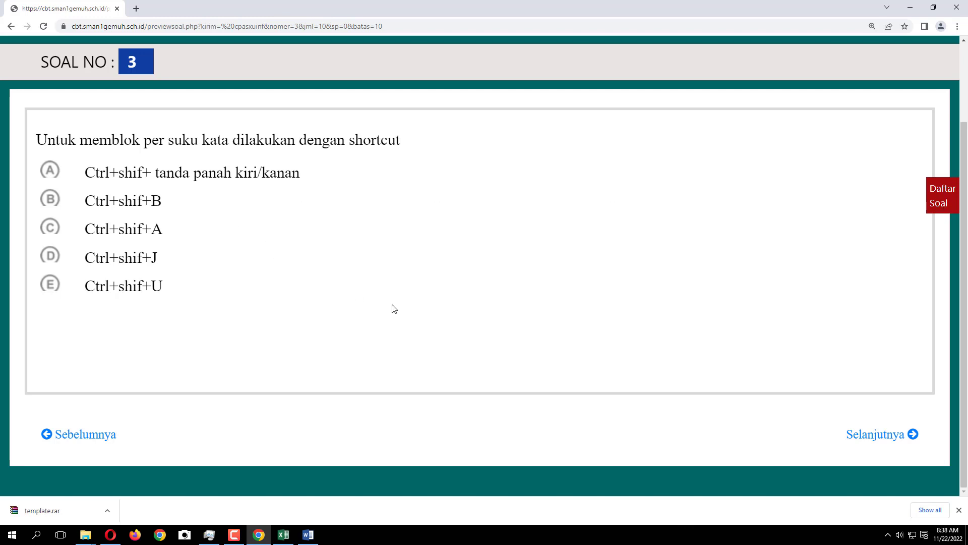
pyautogui.scroll(2, 328, 270)
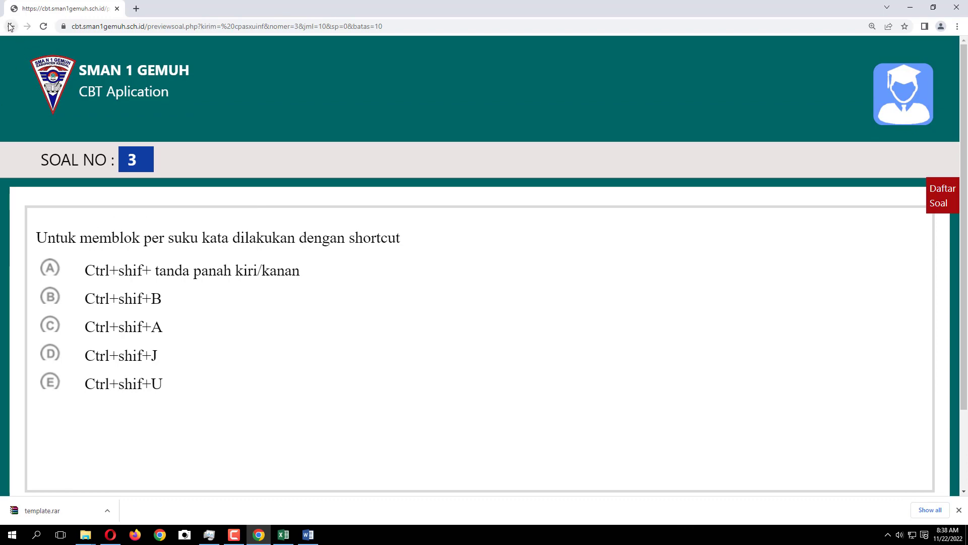
pyautogui.scroll(-2, 521, 260)
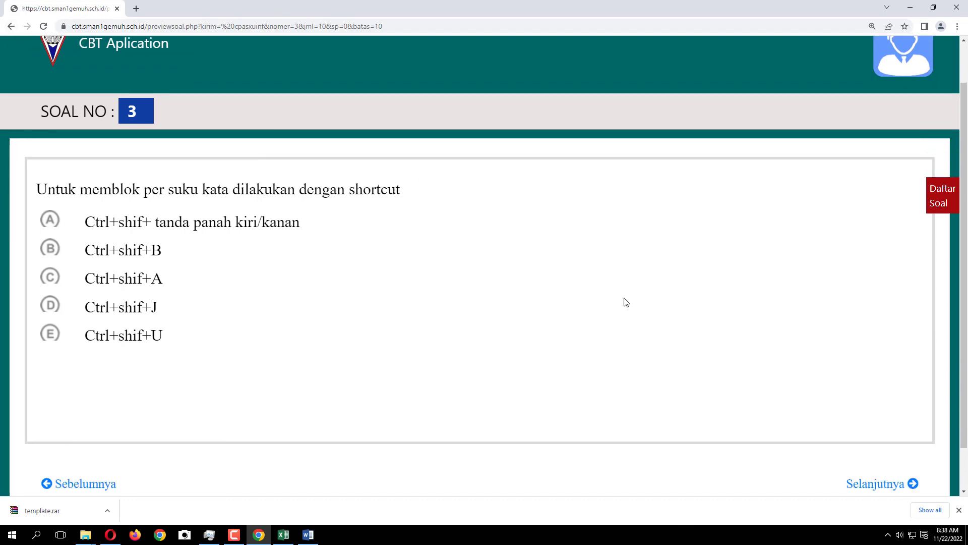